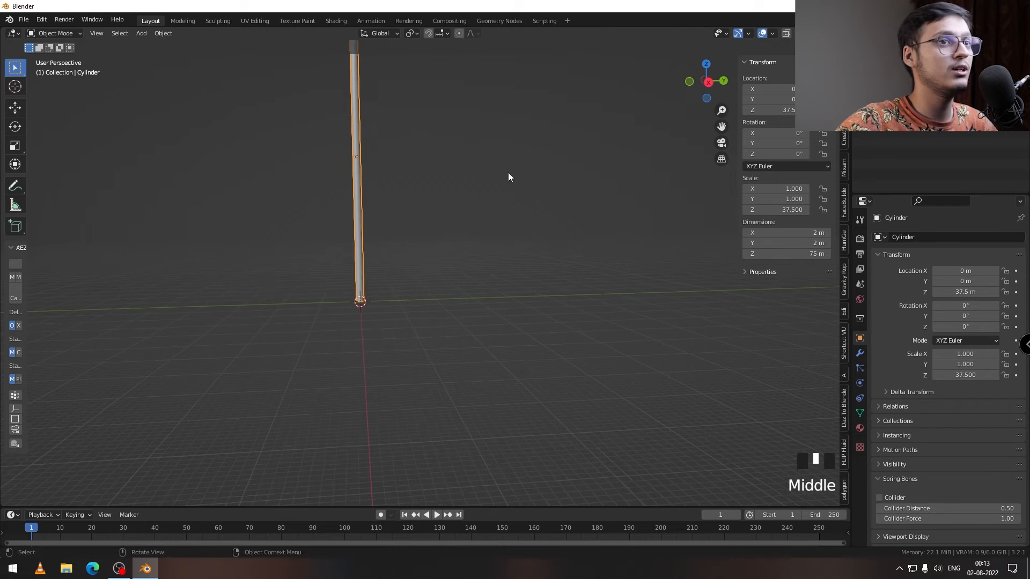
Step: Raise the cylinder along Z to 49.06 m so it sits above the ground plane
{"action": "left_click_drag", "start_coordinate": [788, 107], "coordinate": [810, 107]}
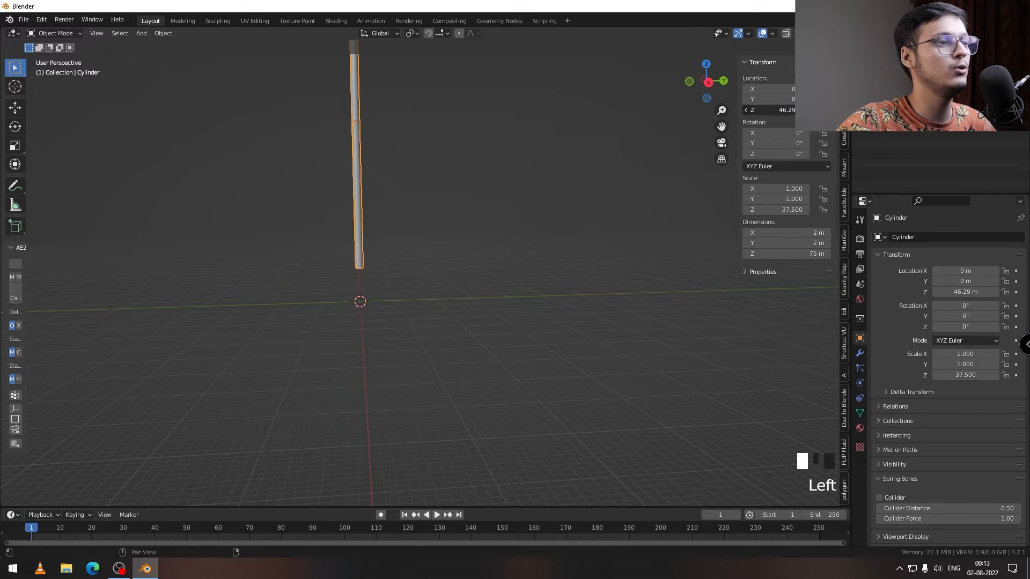
{"action": "mouse_move", "coordinate": [788, 110]}
{"action": "left_mouse_down"}
{"action": "mouse_move", "coordinate": [799, 109]}
{"action": "mouse_move", "coordinate": [780, 109]}
{"action": "left_mouse_up"}
{"action": "scroll", "coordinate": [410, 222], "scroll_direction": "down", "scroll_amount": 5}
{"action": "middle_click_drag", "start_coordinate": [410, 222], "coordinate": [392, 250]}
{"action": "scroll", "coordinate": [355, 285], "scroll_direction": "up", "scroll_amount": 6}
{"action": "middle_click_drag", "start_coordinate": [355, 285], "coordinate": [388, 251], "text": "shift"}
{"action": "scroll", "coordinate": [359, 256], "scroll_direction": "down", "scroll_amount": 4}
Step: Annotate a scribble below the cylinder's lower end and a long wavy outline extending along the Y axis, drawn in the Right Orthographic view
{"action": "left_click", "coordinate": [15, 185]}
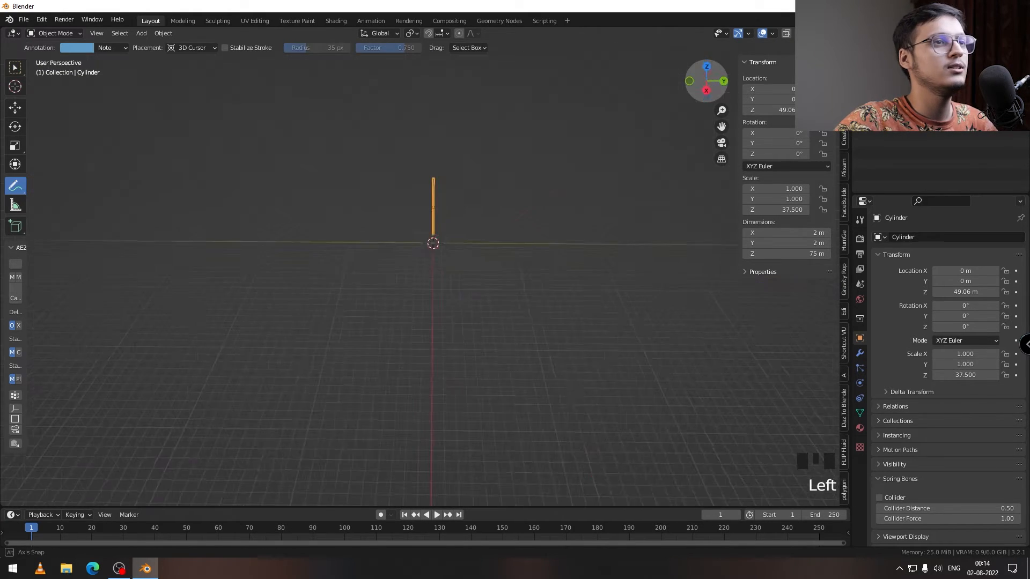
{"action": "left_click", "coordinate": [705, 93]}
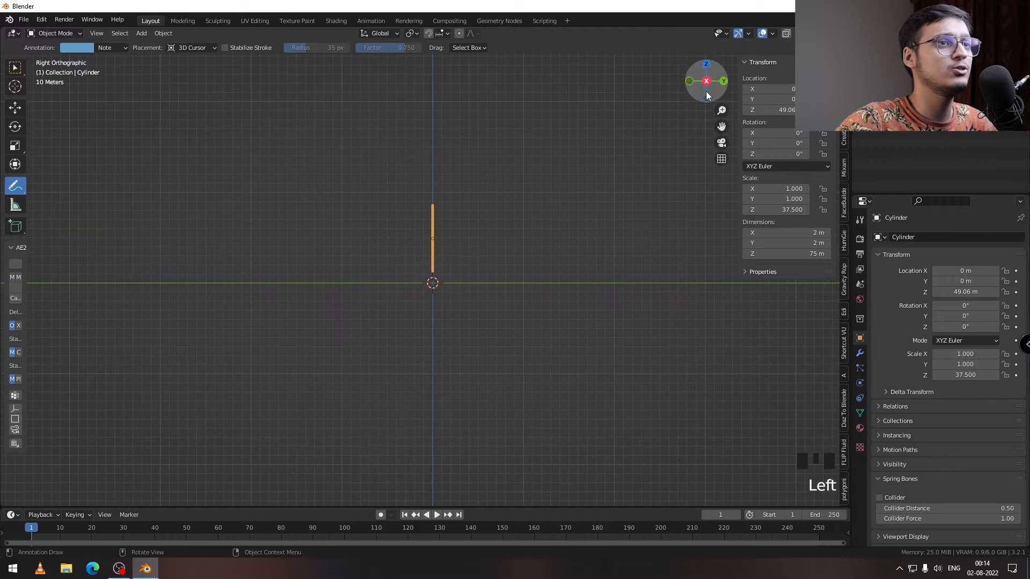
{"action": "middle_click_drag", "start_coordinate": [478, 259], "coordinate": [323, 263], "text": "shift"}
{"action": "scroll", "coordinate": [337, 233], "scroll_direction": "up", "scroll_amount": 4}
{"action": "scroll", "coordinate": [324, 263], "scroll_direction": "down", "scroll_amount": 2}
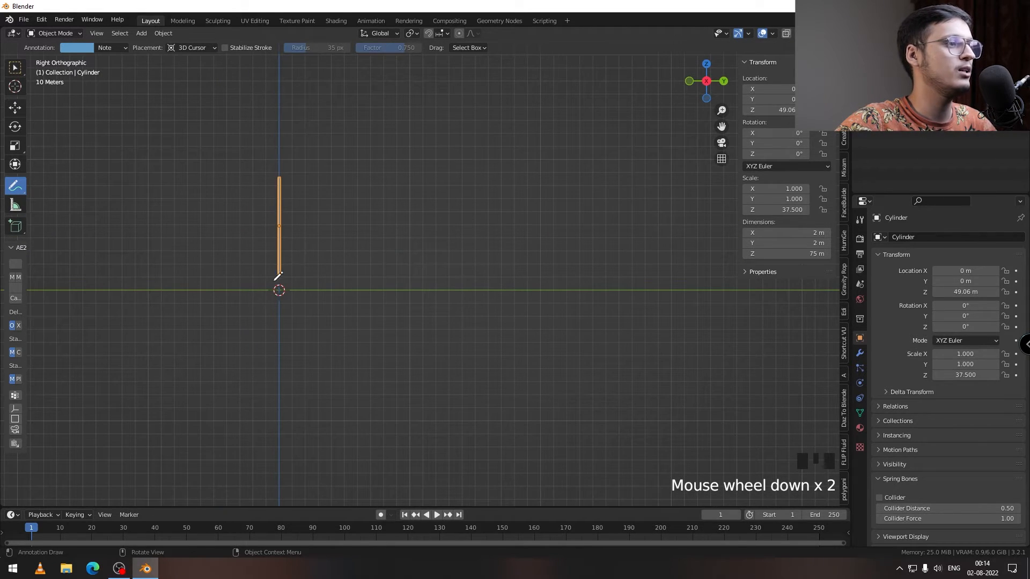
{"action": "mouse_move", "coordinate": [283, 281]}
{"action": "left_mouse_down"}
{"action": "mouse_move", "coordinate": [277, 272]}
{"action": "mouse_move", "coordinate": [271, 283]}
{"action": "mouse_move", "coordinate": [289, 292]}
{"action": "mouse_move", "coordinate": [284, 280]}
{"action": "mouse_move", "coordinate": [382, 285]}
{"action": "left_mouse_up"}
{"action": "key", "text": "ctrl+z"}
{"action": "key", "text": "ctrl+z"}
{"action": "key", "text": "ctrl+z"}
{"action": "key", "text": "ctrl+z"}
{"action": "key", "text": "ctrl+z"}
{"action": "mouse_move", "coordinate": [294, 297]}
{"action": "left_mouse_down"}
{"action": "mouse_move", "coordinate": [410, 292]}
{"action": "mouse_move", "coordinate": [393, 284]}
{"action": "mouse_move", "coordinate": [348, 307]}
{"action": "mouse_move", "coordinate": [467, 218]}
{"action": "mouse_move", "coordinate": [593, 160]}
{"action": "mouse_move", "coordinate": [699, 142]}
{"action": "mouse_move", "coordinate": [733, 261]}
{"action": "mouse_move", "coordinate": [590, 320]}
{"action": "mouse_move", "coordinate": [423, 315]}
{"action": "mouse_move", "coordinate": [398, 283]}
{"action": "left_mouse_up"}
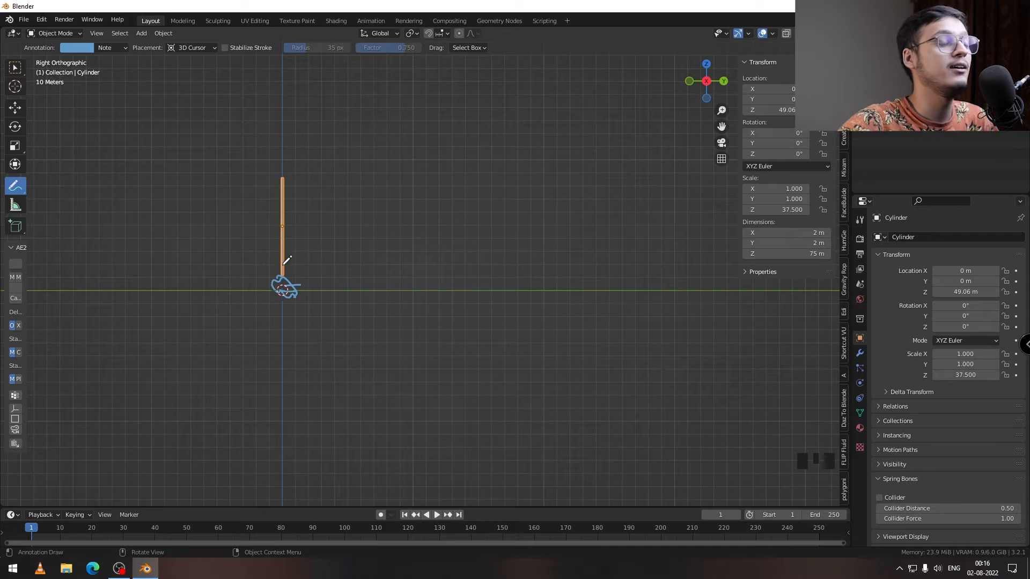
{"action": "key", "text": "ctrl+z"}
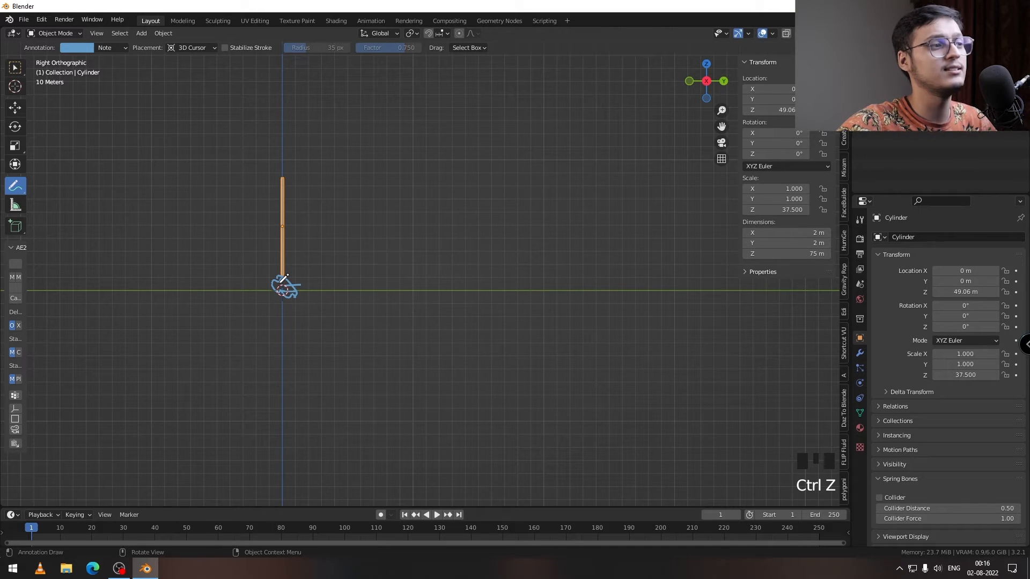
{"action": "mouse_move", "coordinate": [284, 279]}
{"action": "left_mouse_down"}
{"action": "mouse_move", "coordinate": [539, 172]}
{"action": "mouse_move", "coordinate": [700, 193]}
{"action": "mouse_move", "coordinate": [582, 288]}
{"action": "mouse_move", "coordinate": [315, 307]}
{"action": "mouse_move", "coordinate": [289, 284]}
{"action": "left_mouse_up"}
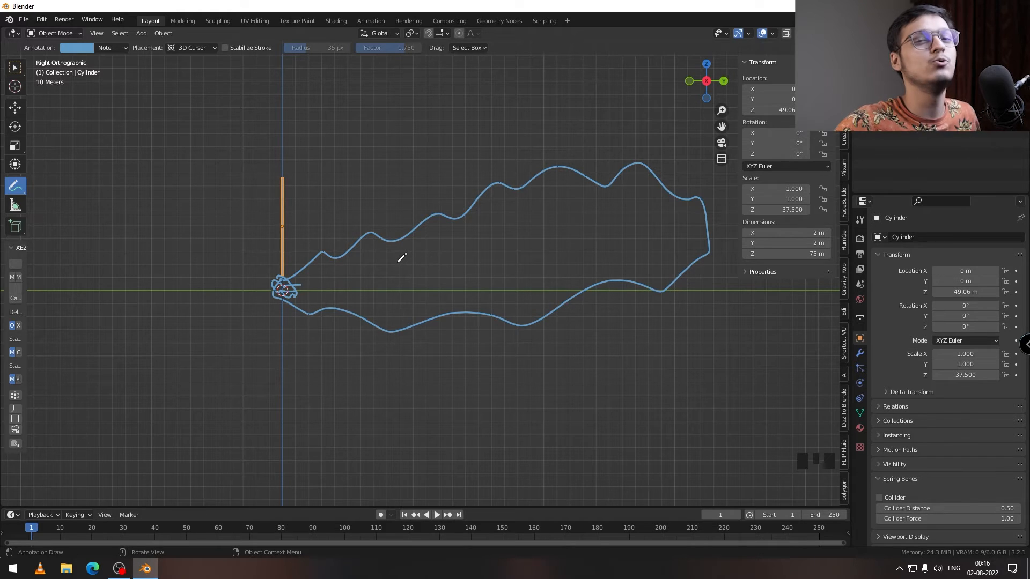
Step: Clear the annotation strokes and return to the Select Box tool
{"action": "middle_click_drag", "start_coordinate": [402, 258], "coordinate": [369, 247]}
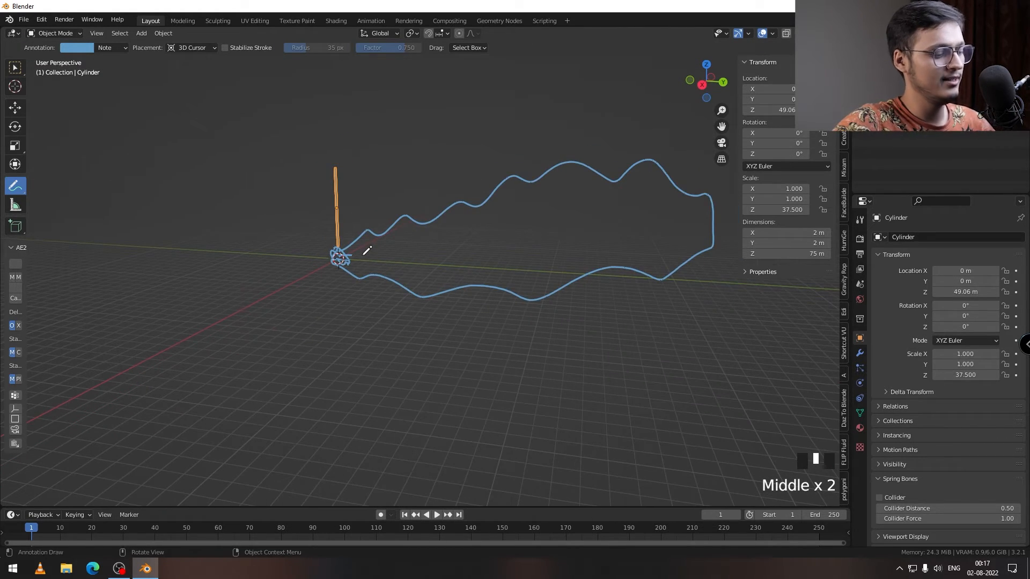
{"action": "key", "text": "shift+space"}
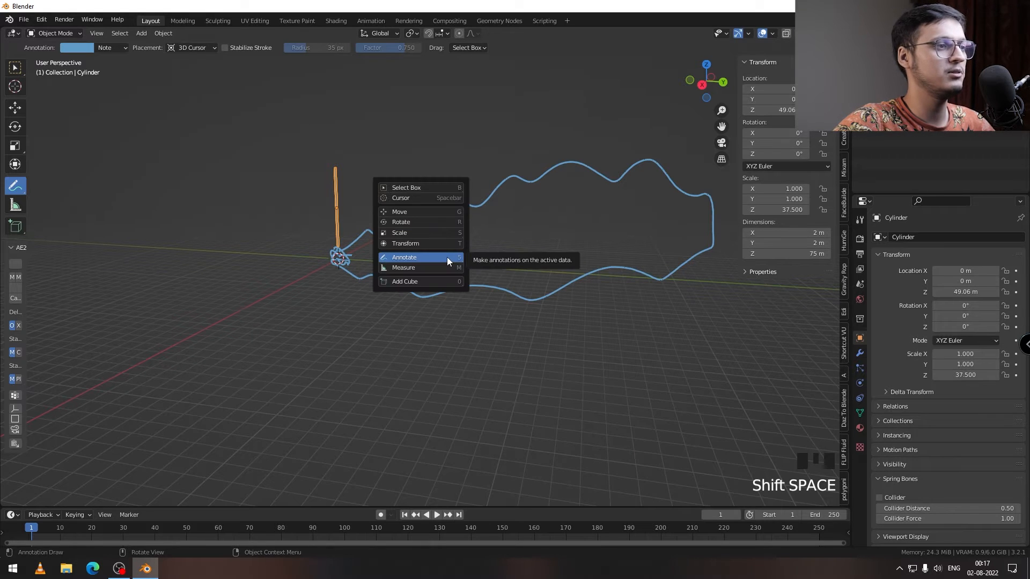
{"action": "mouse_move", "coordinate": [452, 259]}
{"action": "left_click", "coordinate": [449, 341]}
Step: Add an icosphere, scale it to 1.726, and raise it to 4.9085 m on Z, below the cylinder
{"action": "mouse_move", "coordinate": [352, 255]}
{"action": "left_mouse_down"}
{"action": "mouse_move", "coordinate": [453, 189]}
{"action": "mouse_move", "coordinate": [743, 185]}
{"action": "mouse_move", "coordinate": [726, 179]}
{"action": "mouse_move", "coordinate": [581, 275]}
{"action": "mouse_move", "coordinate": [410, 280]}
{"action": "left_mouse_up"}
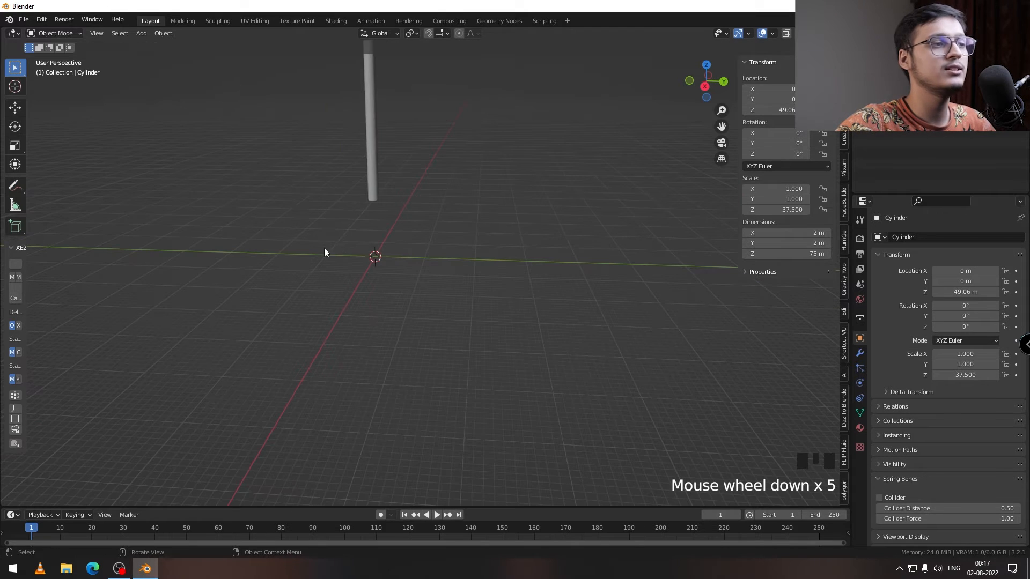
{"action": "key", "text": "shift+a"}
{"action": "mouse_move", "coordinate": [381, 255]}
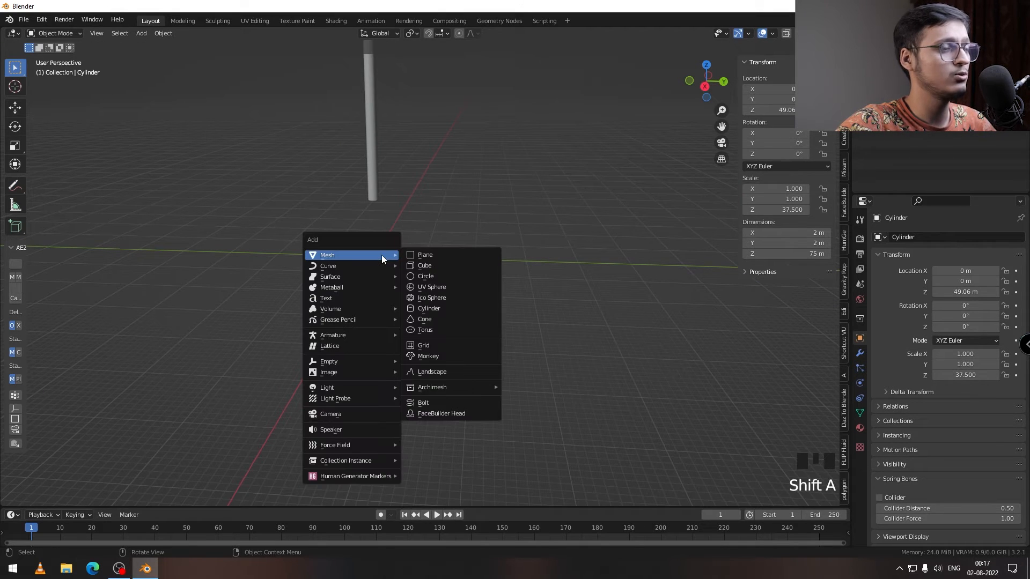
{"action": "left_click", "coordinate": [433, 301]}
{"action": "middle_click_drag", "start_coordinate": [352, 257], "coordinate": [362, 260]}
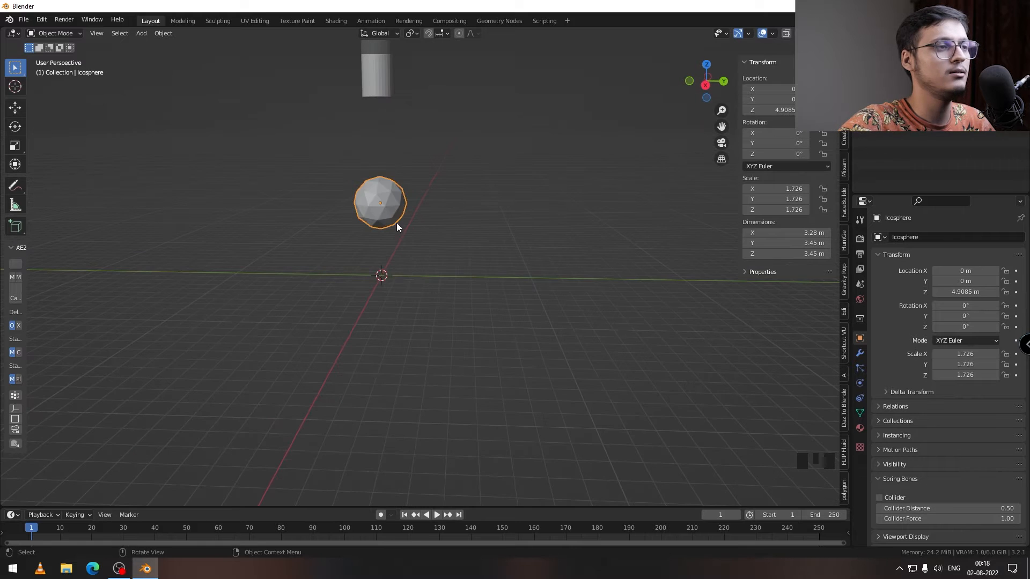
{"action": "middle_click_drag", "start_coordinate": [379, 217], "coordinate": [464, 231]}
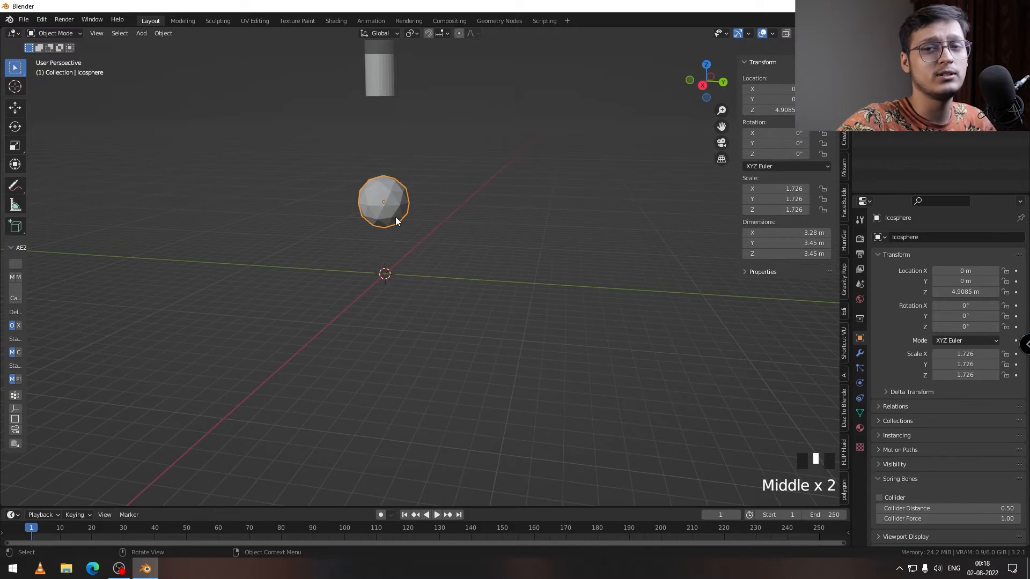
{"action": "mouse_move", "coordinate": [392, 220]}
{"action": "middle_mouse_down"}
{"action": "mouse_move", "coordinate": [417, 219]}
{"action": "mouse_move", "coordinate": [385, 221]}
{"action": "middle_mouse_up"}
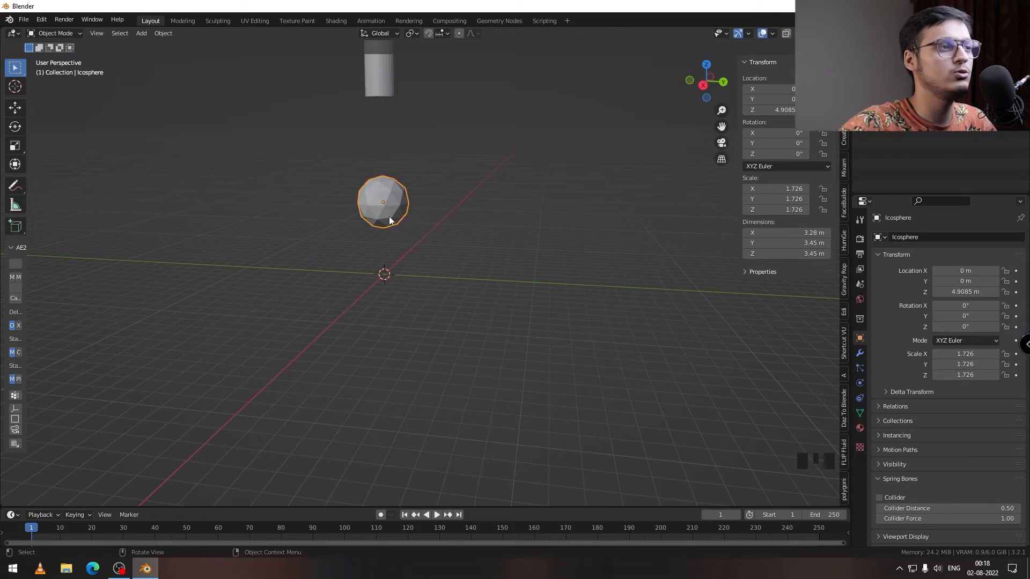
{"action": "middle_click_drag", "start_coordinate": [388, 217], "coordinate": [400, 217]}
Step: Add a Displace modifier to the icosphere and create a new texture for it
{"action": "left_click", "coordinate": [860, 354]}
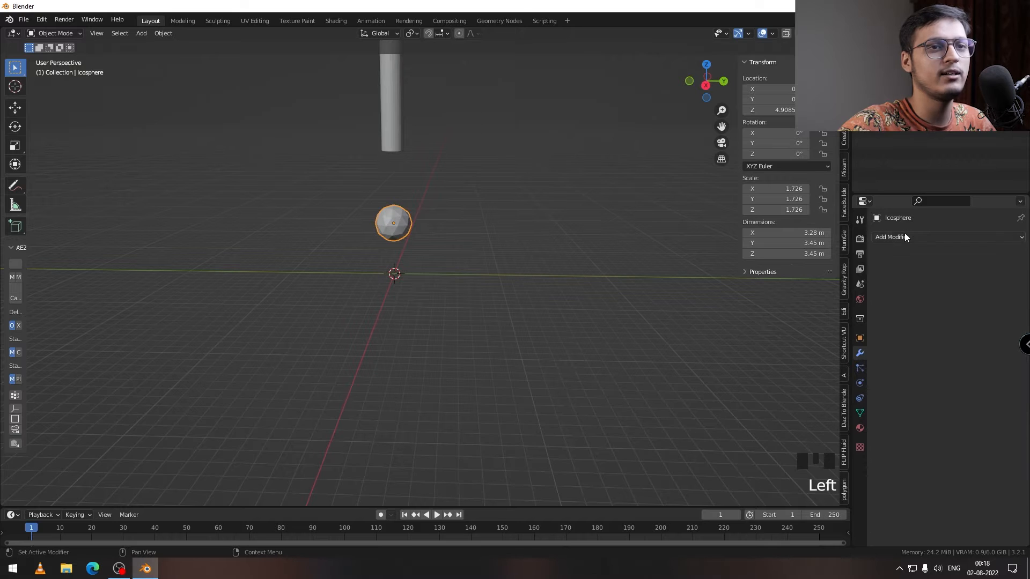
{"action": "left_click", "coordinate": [904, 236]}
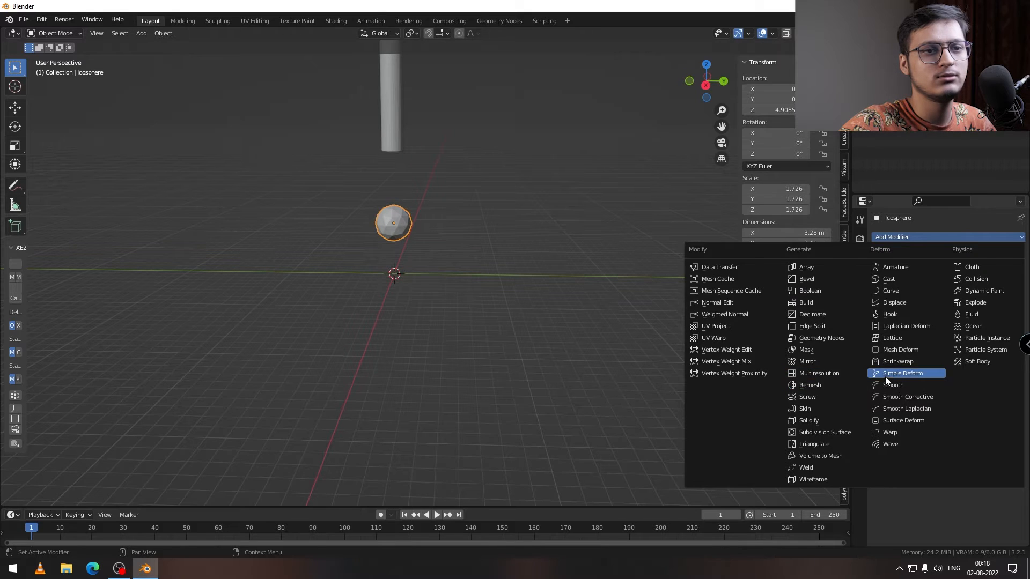
{"action": "left_click", "coordinate": [896, 302]}
{"action": "left_click", "coordinate": [915, 271]}
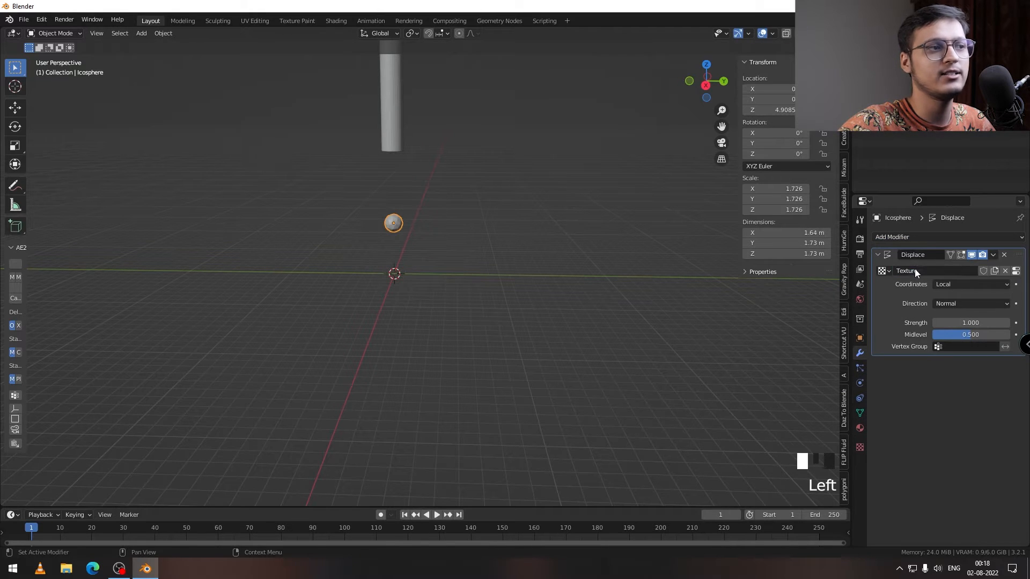
{"action": "middle_click_drag", "start_coordinate": [553, 304], "coordinate": [596, 316]}
Step: Set the displacement texture's type to Clouds with a size of 0.32
{"action": "left_click", "coordinate": [859, 447]}
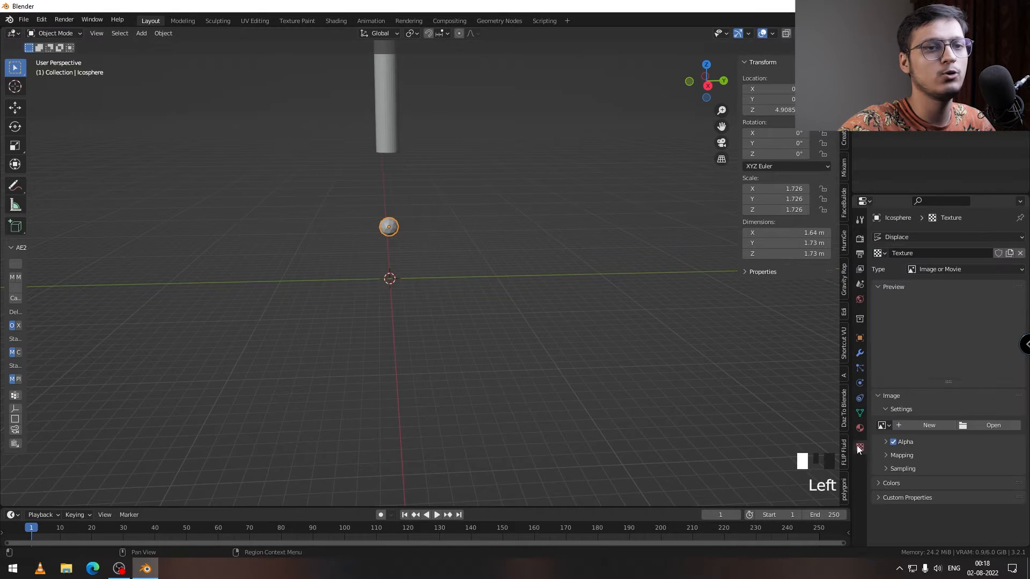
{"action": "left_click", "coordinate": [931, 270]}
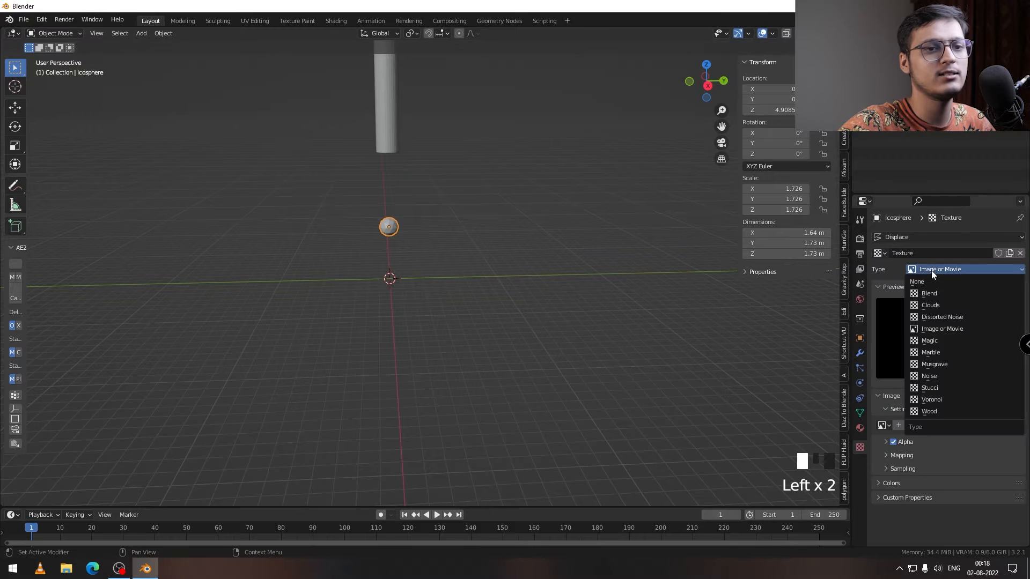
{"action": "left_click", "coordinate": [931, 305]}
{"action": "middle_click_drag", "start_coordinate": [502, 279], "coordinate": [530, 282]}
{"action": "mouse_move", "coordinate": [964, 459]}
{"action": "left_mouse_down"}
{"action": "mouse_move", "coordinate": [956, 459]}
{"action": "mouse_move", "coordinate": [976, 460]}
{"action": "left_mouse_up"}
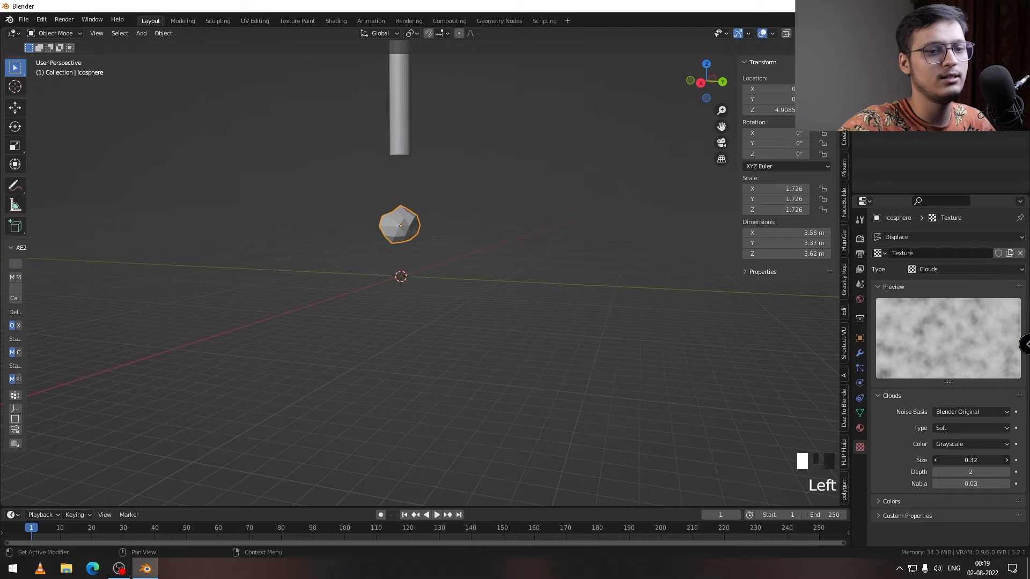
Step: Try the Hard noise type on the Clouds texture, then restore Soft
{"action": "left_click", "coordinate": [955, 429]}
{"action": "left_click", "coordinate": [953, 449]}
{"action": "left_click", "coordinate": [957, 431]}
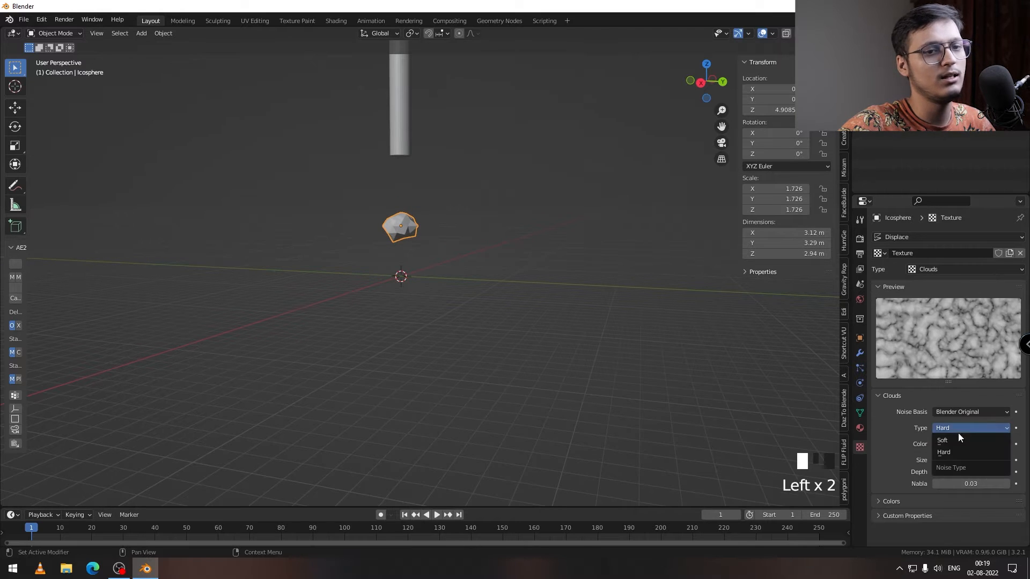
{"action": "left_click", "coordinate": [957, 440]}
{"action": "left_click", "coordinate": [949, 414]}
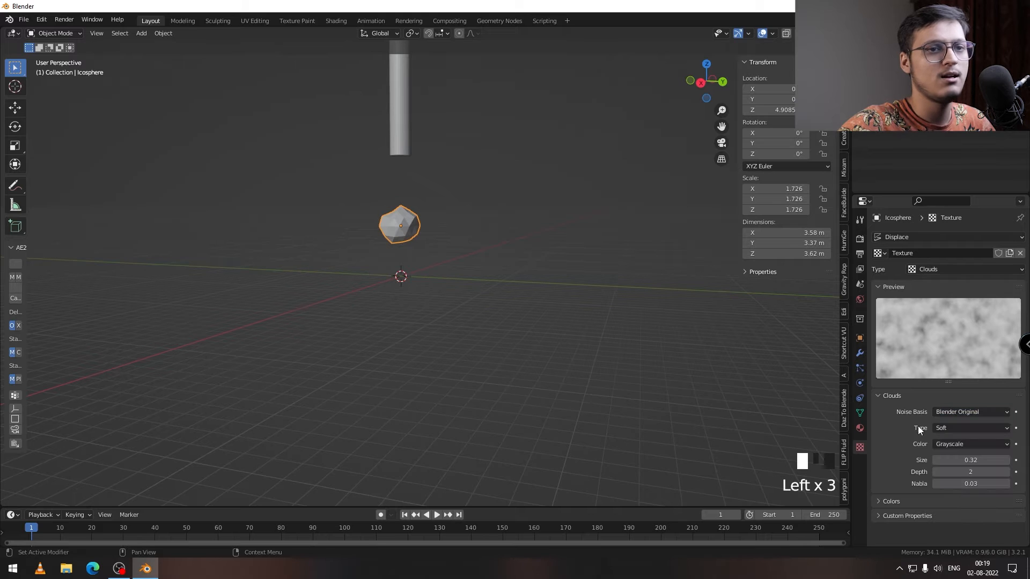
Step: Set the Displace modifier's strength to 2.9 and its texture coordinates to Object
{"action": "left_click", "coordinate": [859, 353]}
{"action": "left_click_drag", "start_coordinate": [960, 322], "coordinate": [992, 322]}
{"action": "mouse_move", "coordinate": [490, 287]}
{"action": "middle_mouse_down"}
{"action": "mouse_move", "coordinate": [504, 290]}
{"action": "mouse_move", "coordinate": [480, 282]}
{"action": "middle_mouse_up"}
{"action": "scroll", "coordinate": [480, 282], "scroll_direction": "up", "scroll_amount": 1}
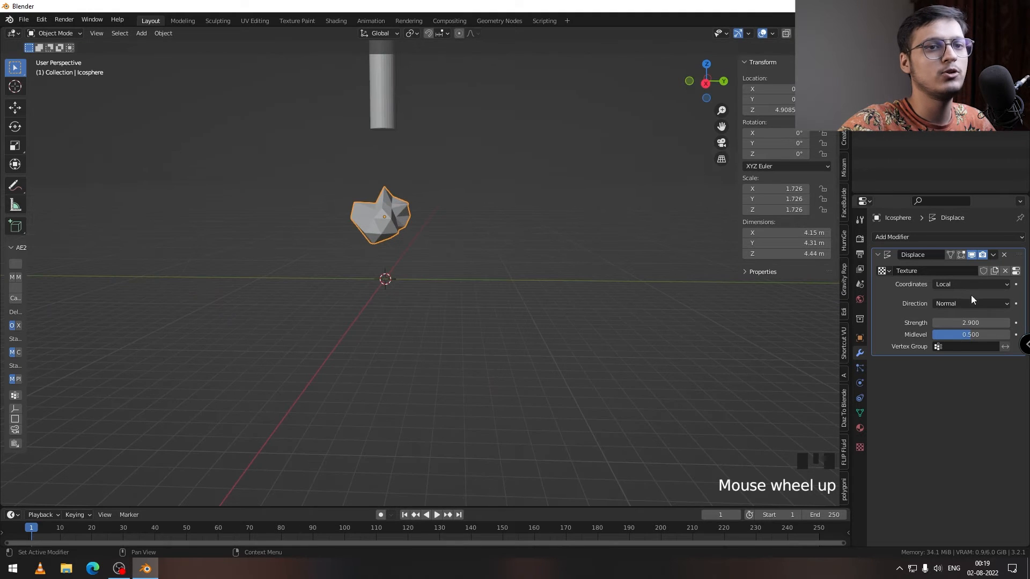
{"action": "left_click", "coordinate": [958, 285]}
{"action": "left_click", "coordinate": [942, 322]}
Step: Add a plain axes empty at the world origin
{"action": "middle_click_drag", "start_coordinate": [408, 223], "coordinate": [352, 242]}
{"action": "key", "text": "shift+a"}
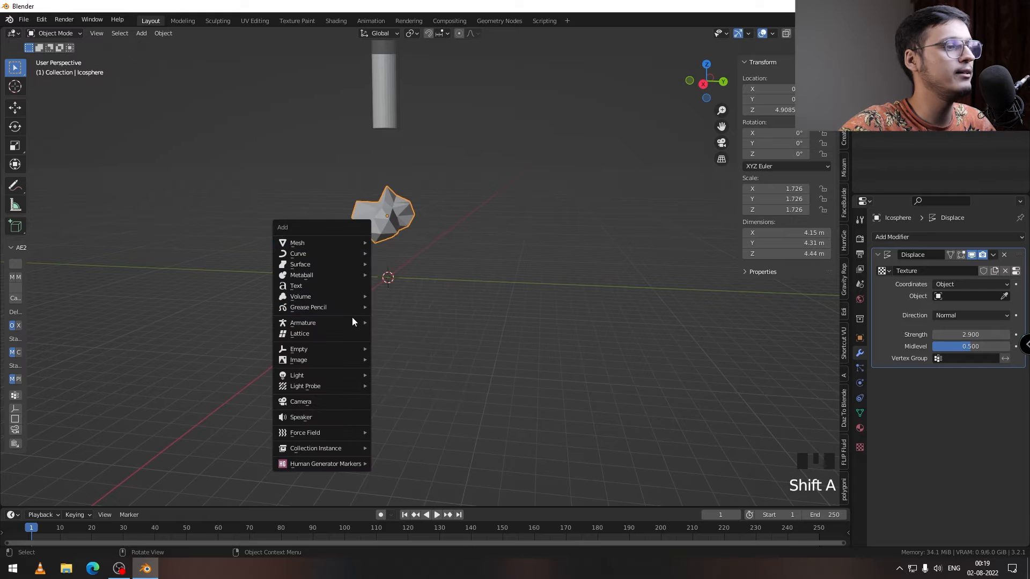
{"action": "left_click", "coordinate": [413, 346]}
{"action": "middle_click_drag", "start_coordinate": [349, 274], "coordinate": [373, 228]}
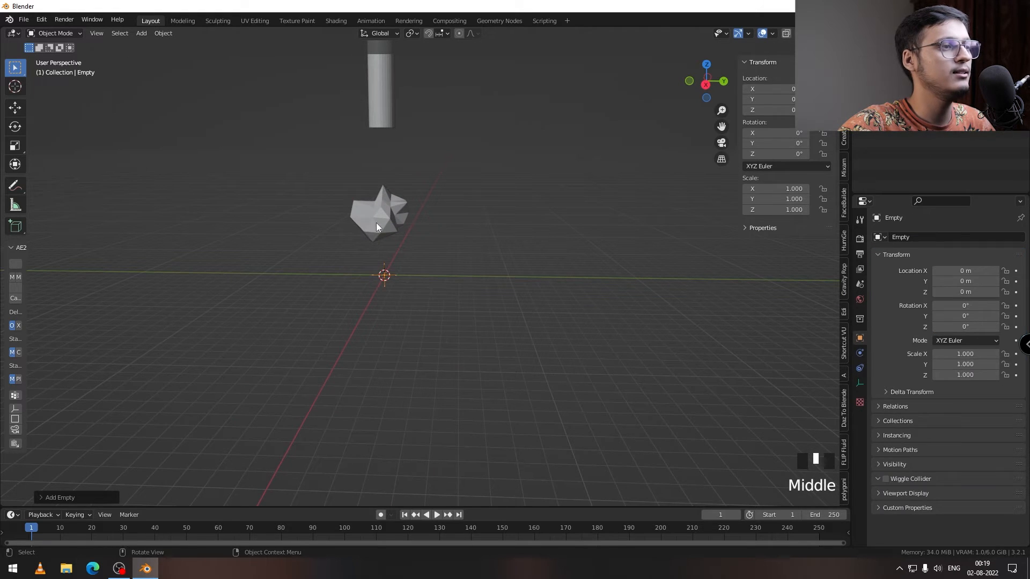
Step: Assign the empty as the coordinate object of the icosphere's Displace modifier
{"action": "left_click", "coordinate": [373, 228]}
{"action": "left_click", "coordinate": [1001, 296]}
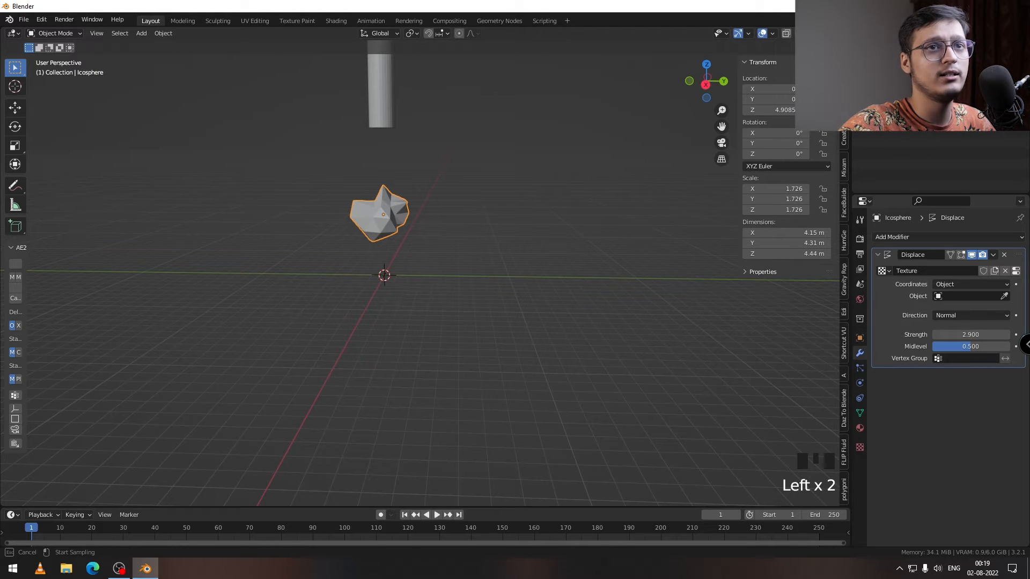
{"action": "left_click", "coordinate": [384, 275]}
Step: Move the empty freely around the icosphere and place it at about X -2.53, Y 3.72, Z 0.99 m
{"action": "middle_click_drag", "start_coordinate": [446, 218], "coordinate": [386, 267]}
{"action": "left_click", "coordinate": [388, 261]}
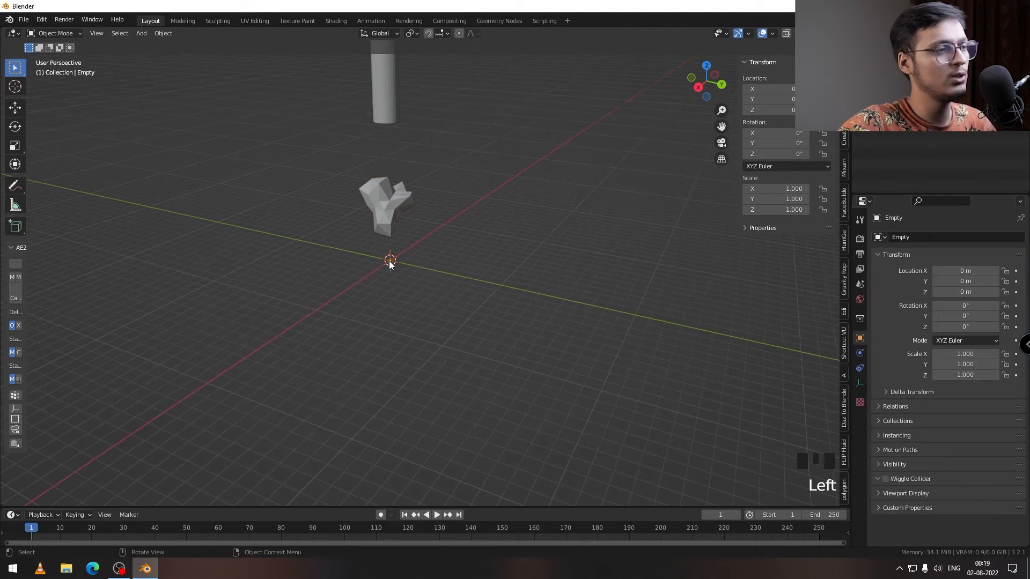
{"action": "key", "text": "g"}
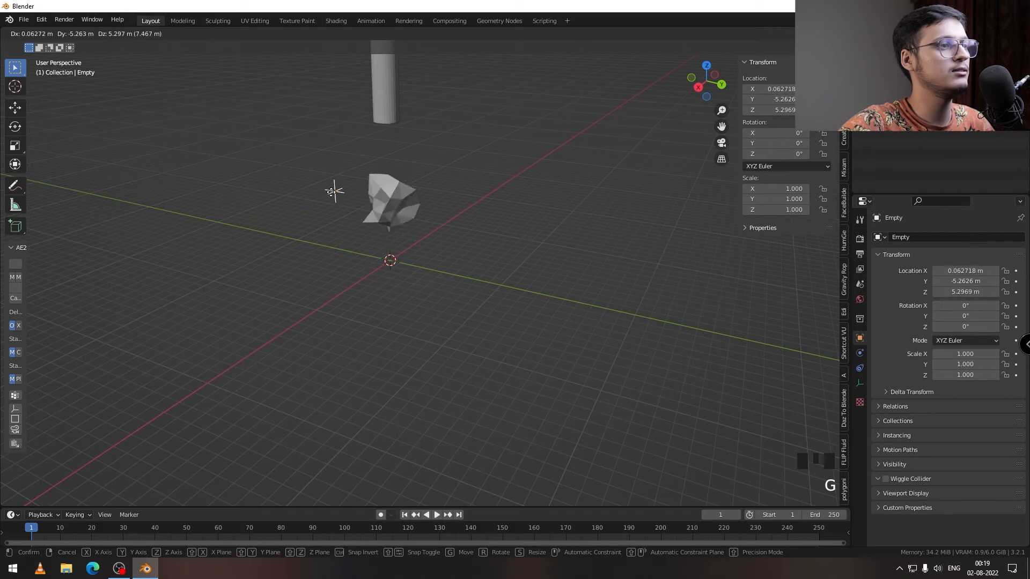
{"action": "left_click", "coordinate": [429, 257]}
{"action": "middle_click_drag", "start_coordinate": [444, 249], "coordinate": [444, 270]}
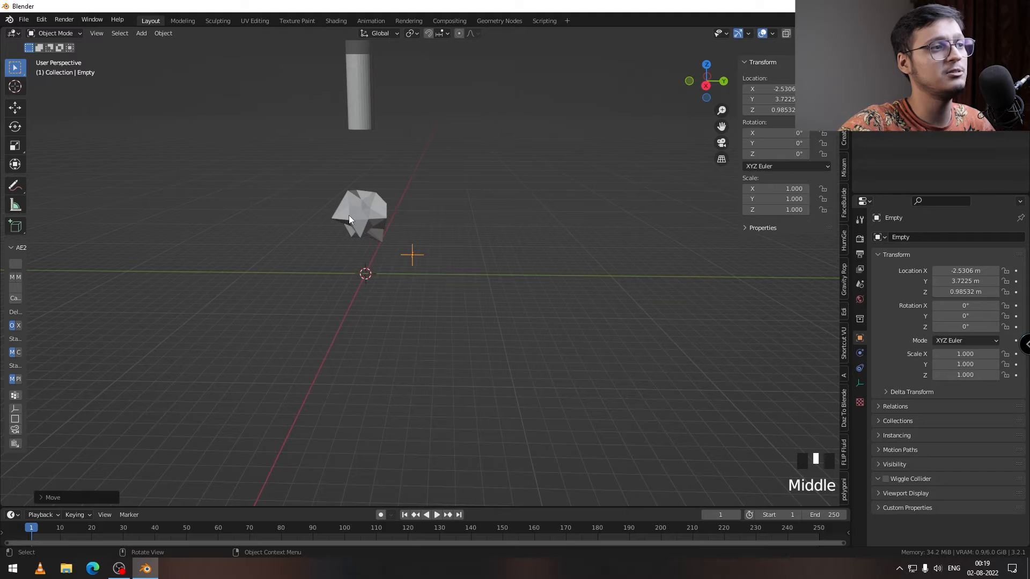
Step: Set the strength of the icosphere's Displace modifier to 1.5
{"action": "left_click", "coordinate": [348, 214]}
{"action": "left_click", "coordinate": [970, 346]}
{"action": "mouse_move", "coordinate": [1002, 335]}
{"action": "left_mouse_down"}
{"action": "mouse_move", "coordinate": [954, 334]}
{"action": "mouse_move", "coordinate": [988, 334]}
{"action": "left_mouse_up"}
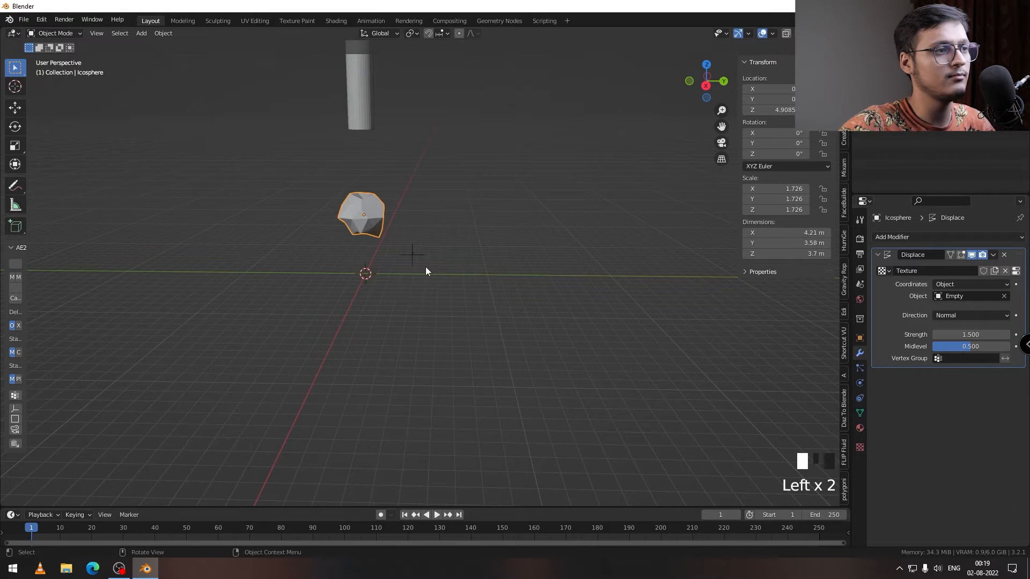
Step: Move the empty to the negative Y side of the icosphere, at about X -1.82, Y -4.04, Z -0.56 m
{"action": "left_click", "coordinate": [414, 256]}
{"action": "key", "text": "g"}
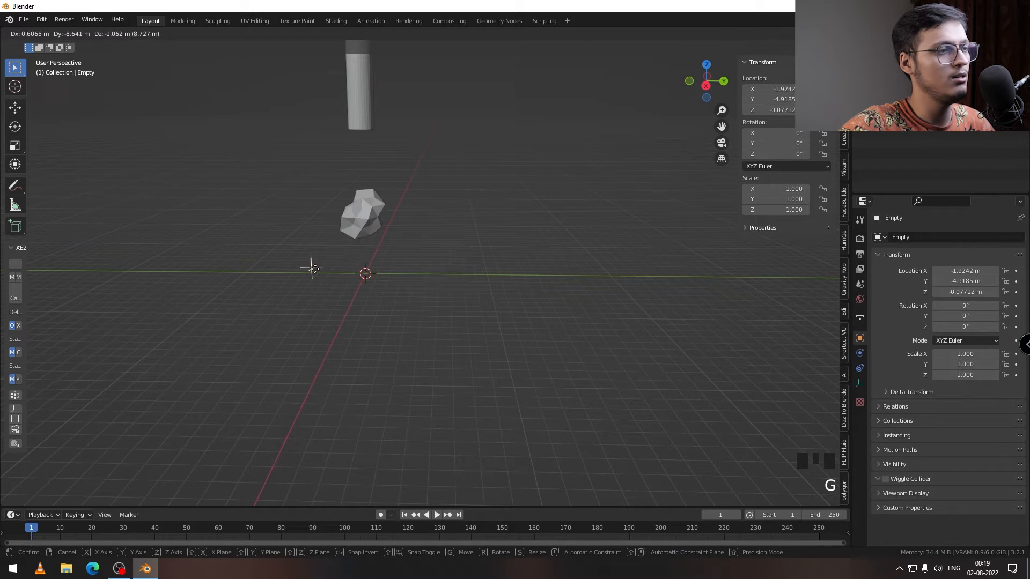
{"action": "left_click", "coordinate": [326, 272]}
{"action": "middle_click_drag", "start_coordinate": [328, 272], "coordinate": [367, 290]}
{"action": "scroll", "coordinate": [356, 274], "scroll_direction": "down", "scroll_amount": 4}
Step: Insert a Location keyframe on the empty at frame 0
{"action": "left_click", "coordinate": [29, 527]}
{"action": "key", "text": "i"}
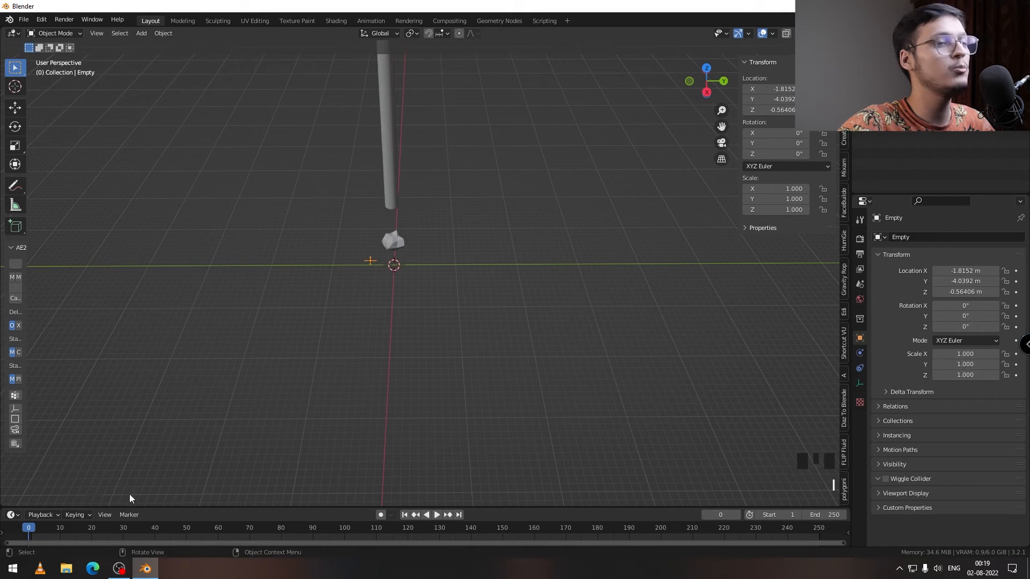
{"action": "left_click_drag", "start_coordinate": [66, 524], "coordinate": [23, 533]}
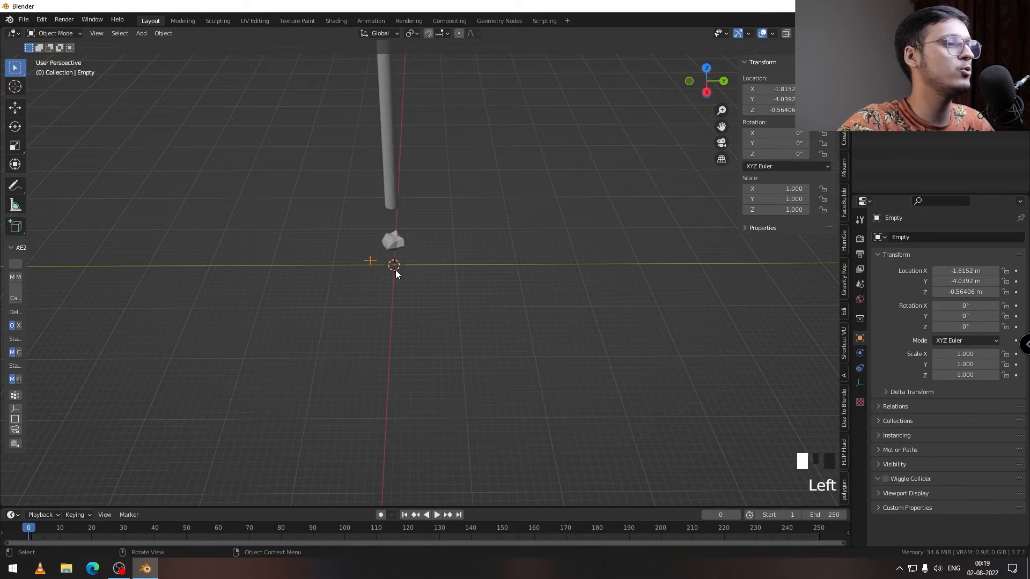
{"action": "left_click", "coordinate": [368, 259]}
{"action": "key", "text": "i"}
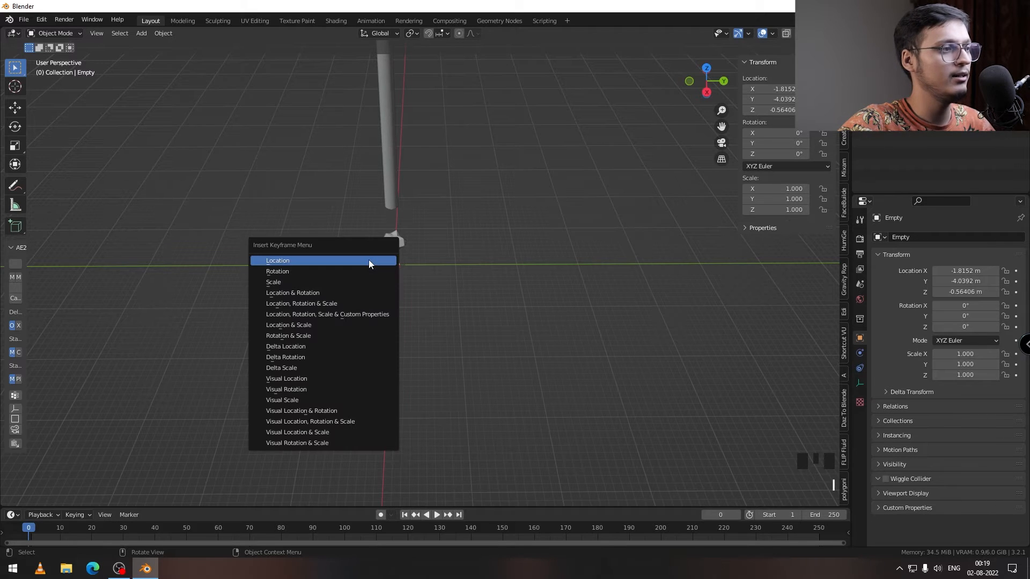
{"action": "left_click", "coordinate": [369, 261]}
Step: At frame 250, move the empty to about X -10.6, Y 27.4, Z 10.02 m and insert a Location keyframe
{"action": "left_click_drag", "start_coordinate": [31, 528], "coordinate": [819, 542]}
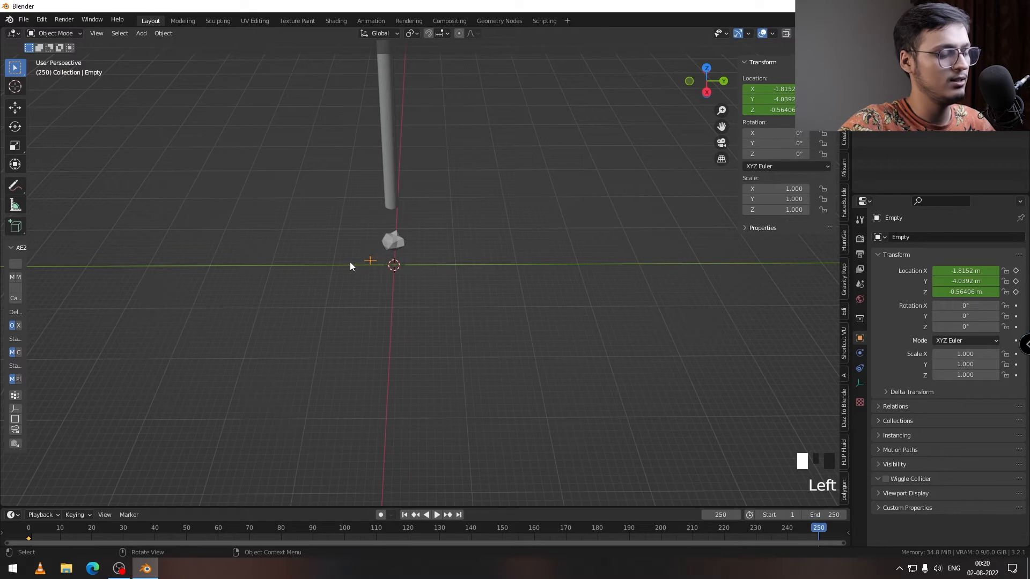
{"action": "key", "text": "g"}
{"action": "left_click", "coordinate": [555, 187]}
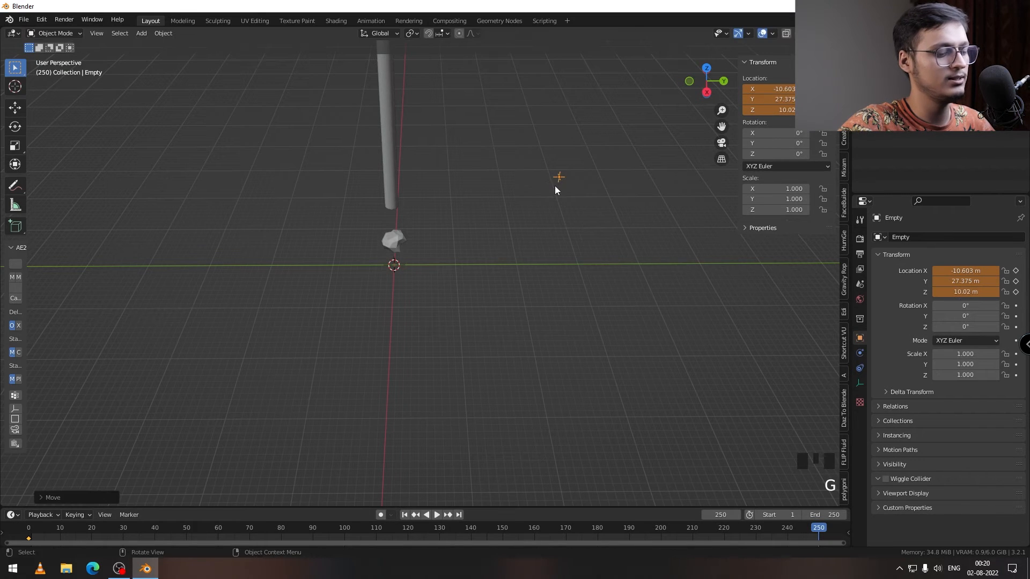
{"action": "key", "text": "i"}
{"action": "left_click", "coordinate": [555, 182]}
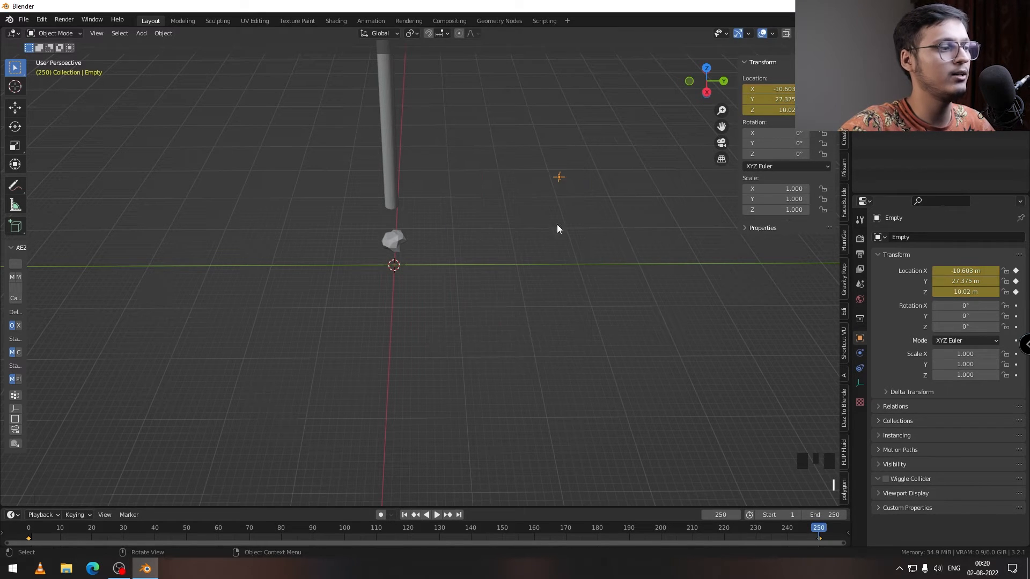
Step: Play the animation from the start, examine the icosphere's changing displacement up close, and return to the beginning
{"action": "left_click", "coordinate": [31, 531]}
{"action": "key", "text": "space"}
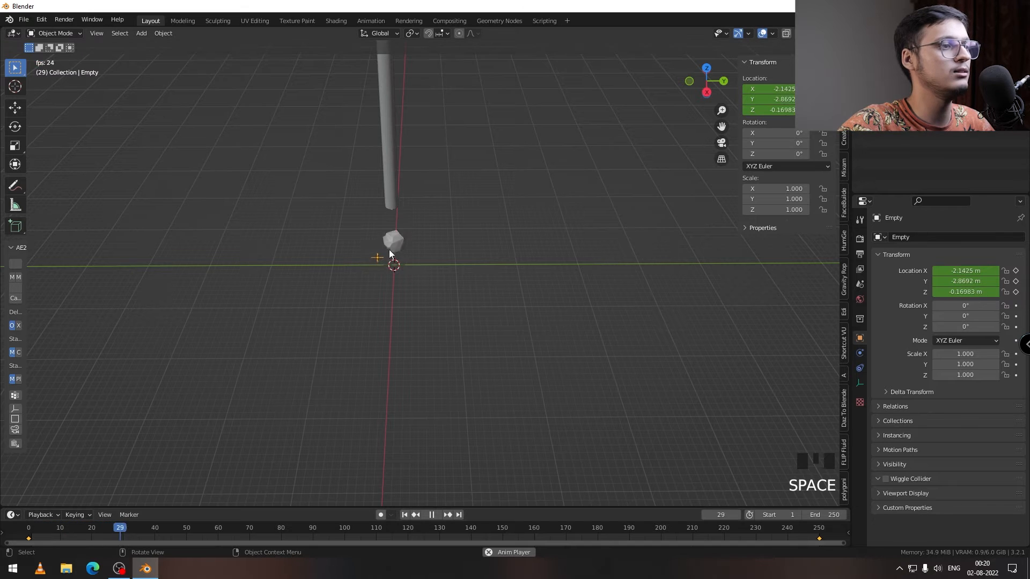
{"action": "middle_click_drag", "start_coordinate": [407, 315], "coordinate": [410, 172]}
{"action": "scroll", "coordinate": [448, 276], "scroll_direction": "up", "scroll_amount": 6}
{"action": "left_click", "coordinate": [426, 228]}
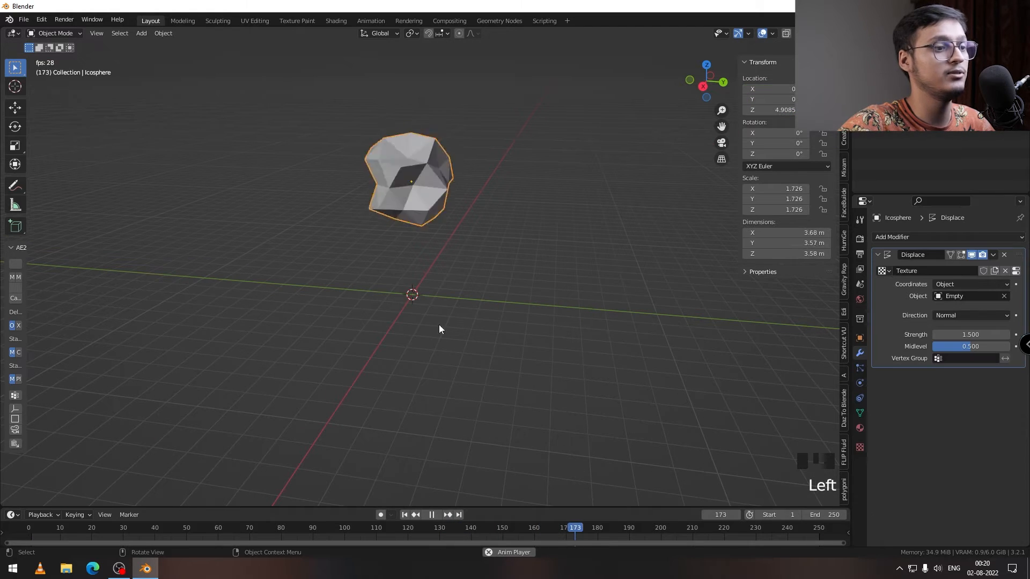
{"action": "key", "text": "space"}
{"action": "left_click", "coordinate": [35, 530]}
Step: Apply the Quick Smoke effect to the icosphere
{"action": "scroll", "coordinate": [464, 208], "scroll_direction": "down", "scroll_amount": 7}
{"action": "middle_click_drag", "start_coordinate": [465, 208], "coordinate": [421, 244]}
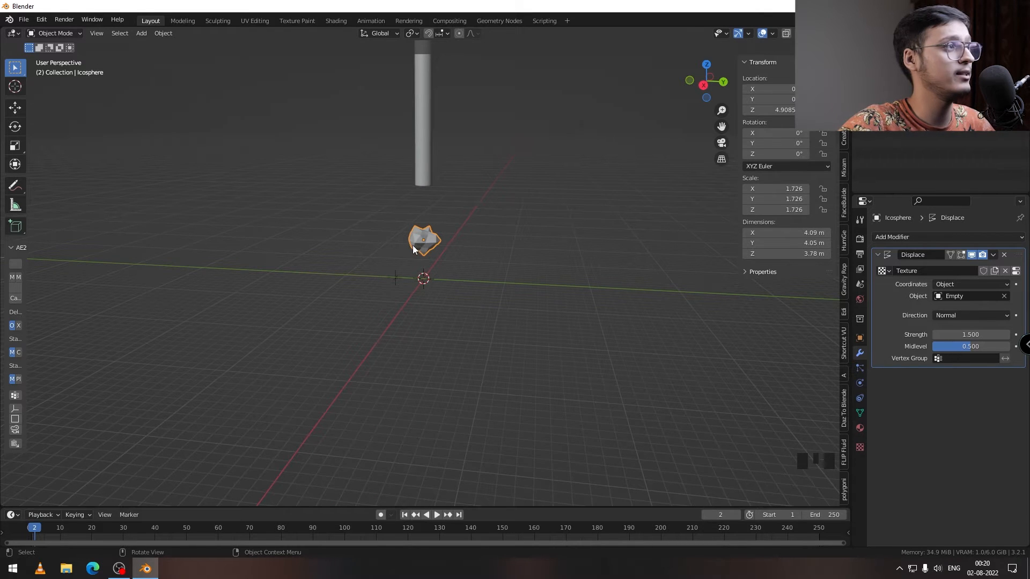
{"action": "left_click", "coordinate": [163, 35]}
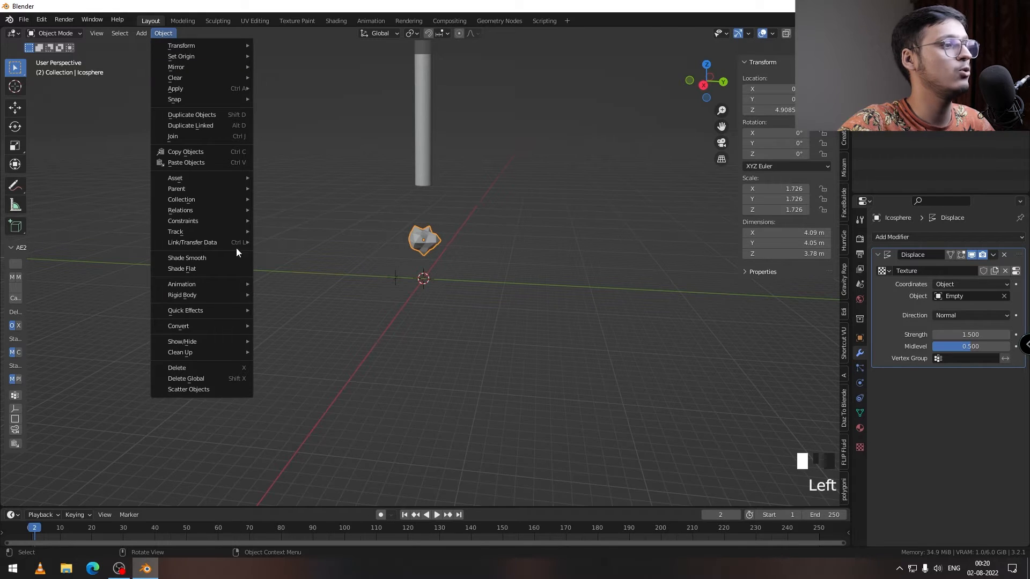
{"action": "mouse_move", "coordinate": [243, 314]}
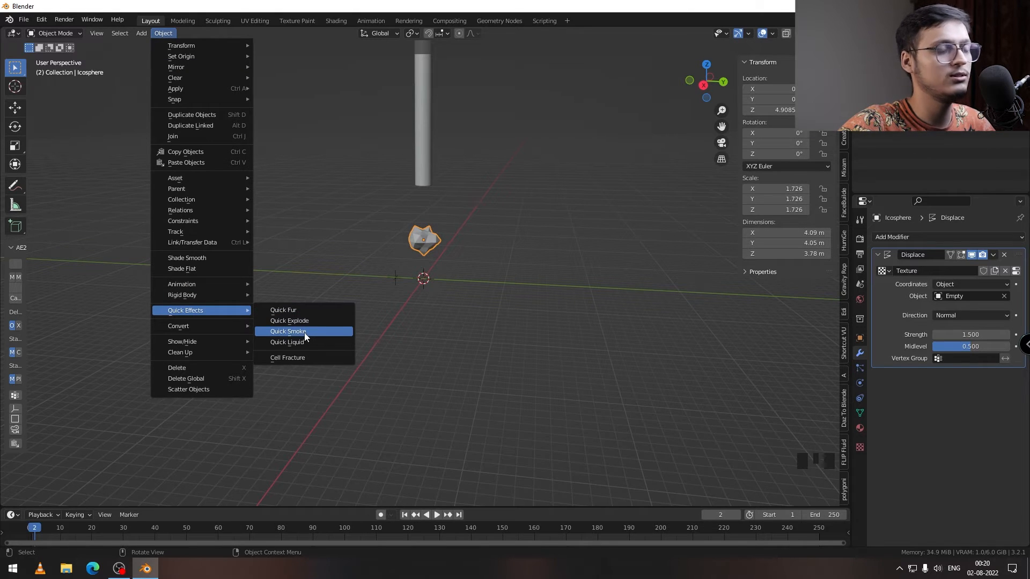
{"action": "left_click", "coordinate": [430, 250]}
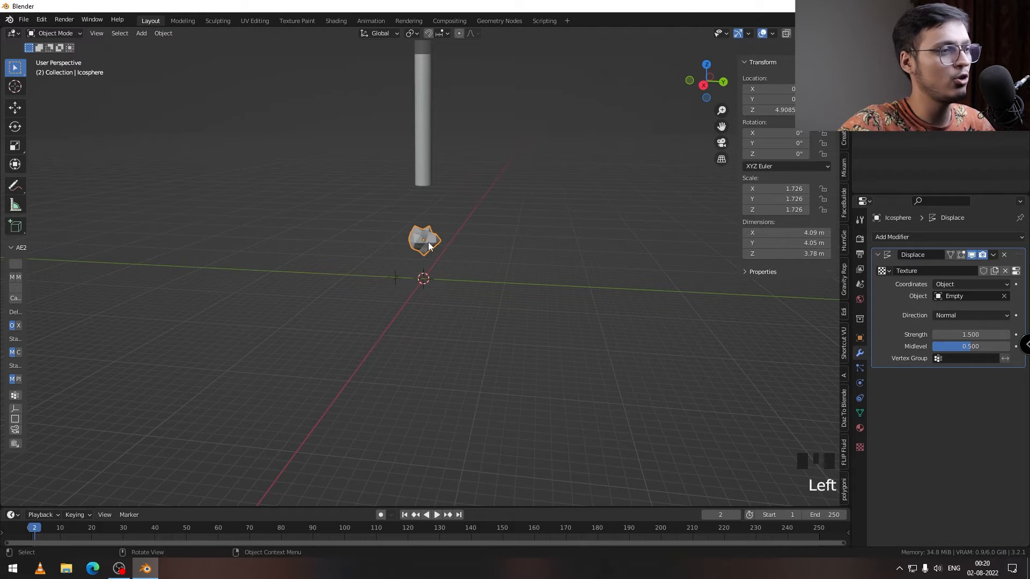
{"action": "key", "text": "q"}
{"action": "mouse_move", "coordinate": [424, 236]}
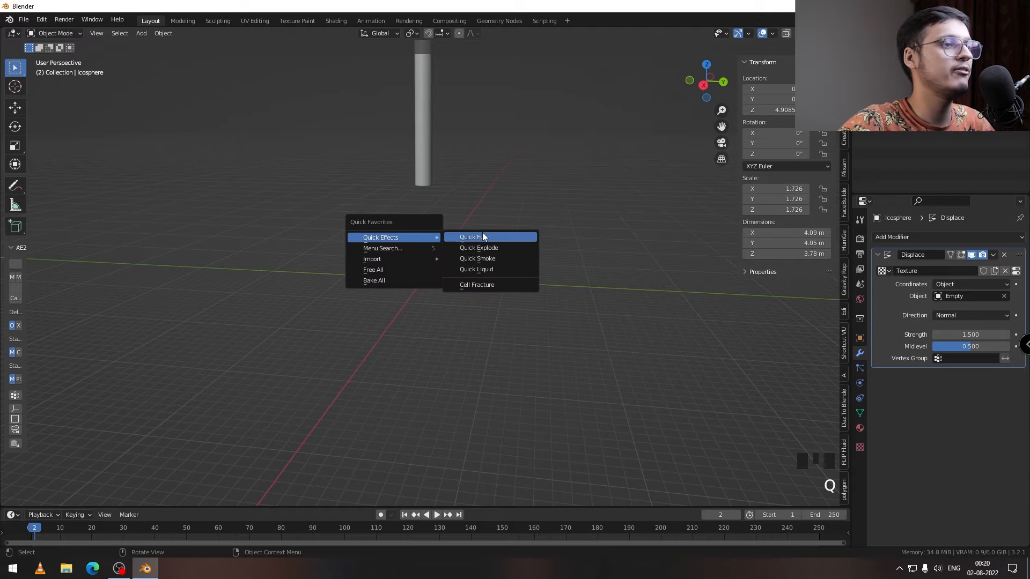
{"action": "left_click", "coordinate": [479, 261]}
Step: Enlarge the smoke domain to about 53.2 × 165 × 95.5 m and position it at about X -1.34, Y 80.32, Z 45.62 m
{"action": "middle_click_drag", "start_coordinate": [401, 248], "coordinate": [410, 241]}
{"action": "scroll", "coordinate": [417, 237], "scroll_direction": "down", "scroll_amount": 4}
{"action": "scroll", "coordinate": [426, 268], "scroll_direction": "down", "scroll_amount": 8}
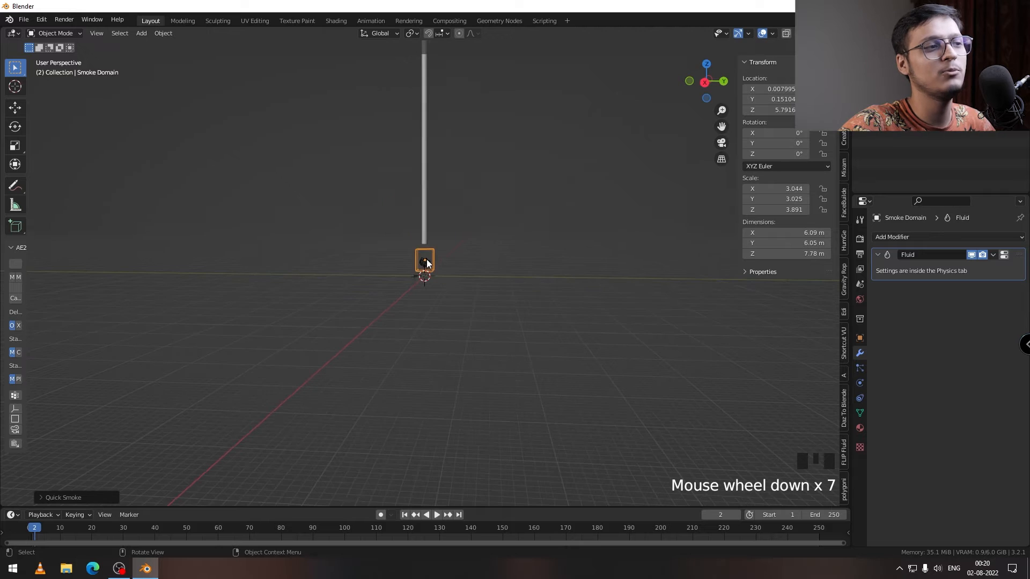
{"action": "scroll", "coordinate": [426, 273], "scroll_direction": "up", "scroll_amount": 4}
{"action": "scroll", "coordinate": [429, 269], "scroll_direction": "down", "scroll_amount": 3}
{"action": "middle_click_drag", "start_coordinate": [433, 268], "coordinate": [425, 264], "text": "shift"}
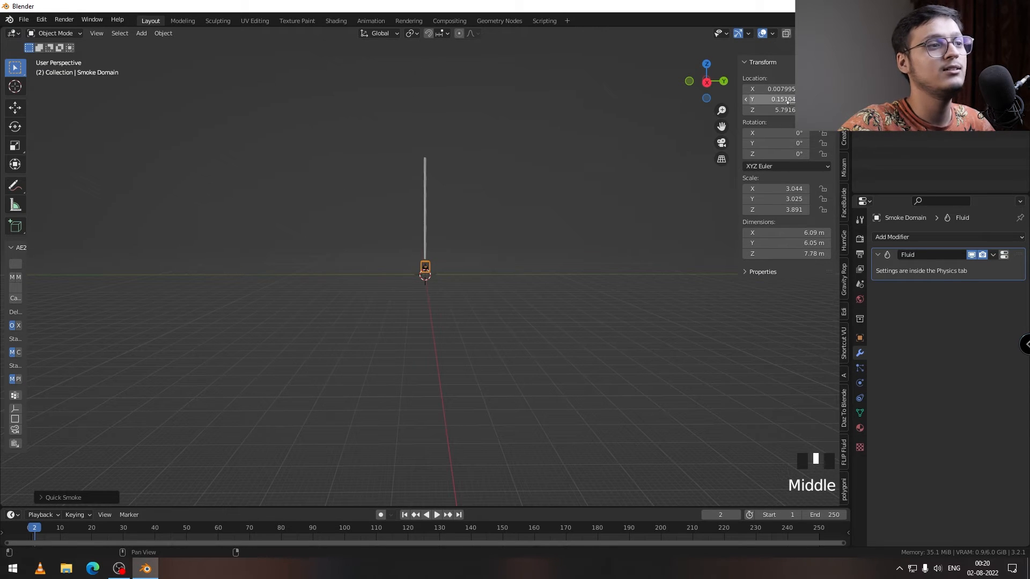
{"action": "left_click", "coordinate": [429, 266]}
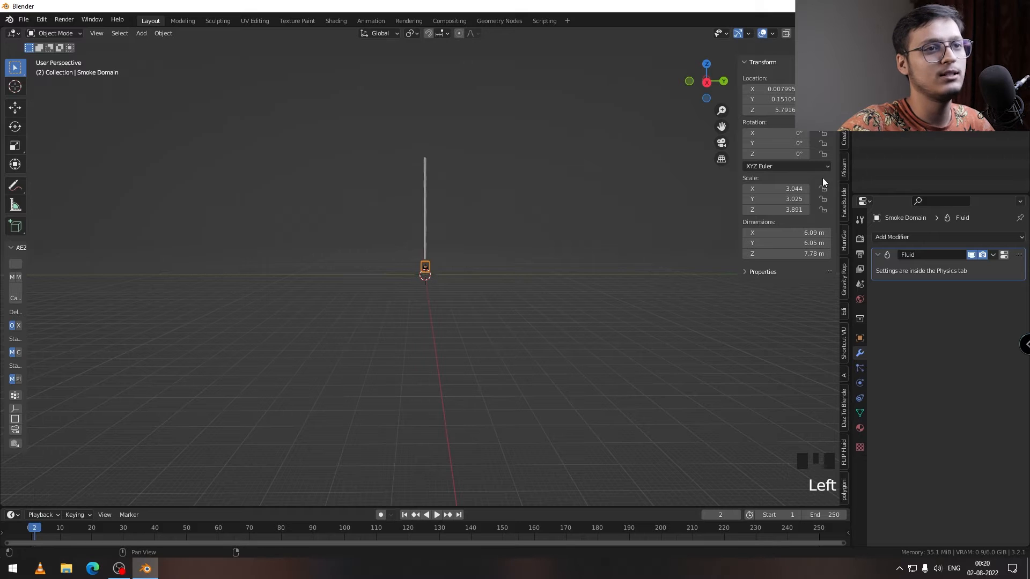
{"action": "left_click_drag", "start_coordinate": [786, 243], "coordinate": [853, 243]}
{"action": "left_click_drag", "start_coordinate": [786, 232], "coordinate": [832, 233]}
{"action": "left_click_drag", "start_coordinate": [785, 253], "coordinate": [830, 254]}
{"action": "left_click_drag", "start_coordinate": [772, 110], "coordinate": [810, 110]}
{"action": "left_click_drag", "start_coordinate": [772, 100], "coordinate": [815, 100]}
{"action": "middle_click_drag", "start_coordinate": [558, 155], "coordinate": [646, 188]}
{"action": "left_click_drag", "start_coordinate": [772, 89], "coordinate": [764, 89]}
{"action": "middle_click_drag", "start_coordinate": [584, 225], "coordinate": [568, 198]}
{"action": "left_click_drag", "start_coordinate": [785, 232], "coordinate": [762, 232]}
{"action": "middle_click_drag", "start_coordinate": [692, 188], "coordinate": [749, 221]}
{"action": "left_click_drag", "start_coordinate": [785, 254], "coordinate": [789, 254]}
{"action": "middle_click_drag", "start_coordinate": [697, 241], "coordinate": [639, 210]}
{"action": "left_click_drag", "start_coordinate": [786, 243], "coordinate": [825, 243]}
{"action": "left_click_drag", "start_coordinate": [772, 99], "coordinate": [815, 100]}
{"action": "scroll", "coordinate": [647, 228], "scroll_direction": "up", "scroll_amount": 7}
{"action": "middle_click_drag", "start_coordinate": [648, 229], "coordinate": [429, 215], "text": "shift"}
{"action": "middle_click_drag", "start_coordinate": [429, 214], "coordinate": [424, 167]}
Step: Set the smoke domain's Resolution Divisions to 64
{"action": "left_click", "coordinate": [705, 84]}
{"action": "scroll", "coordinate": [456, 209], "scroll_direction": "up", "scroll_amount": 7}
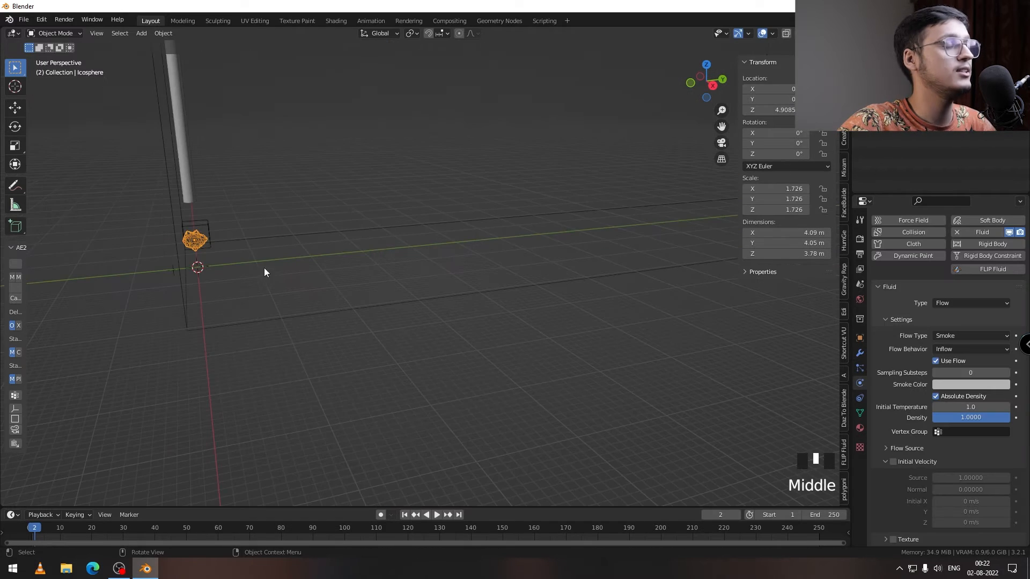
{"action": "scroll", "coordinate": [315, 270], "scroll_direction": "down", "scroll_amount": 5}
{"action": "middle_click_drag", "start_coordinate": [316, 271], "coordinate": [368, 279]}
{"action": "scroll", "coordinate": [357, 285], "scroll_direction": "up", "scroll_amount": 4}
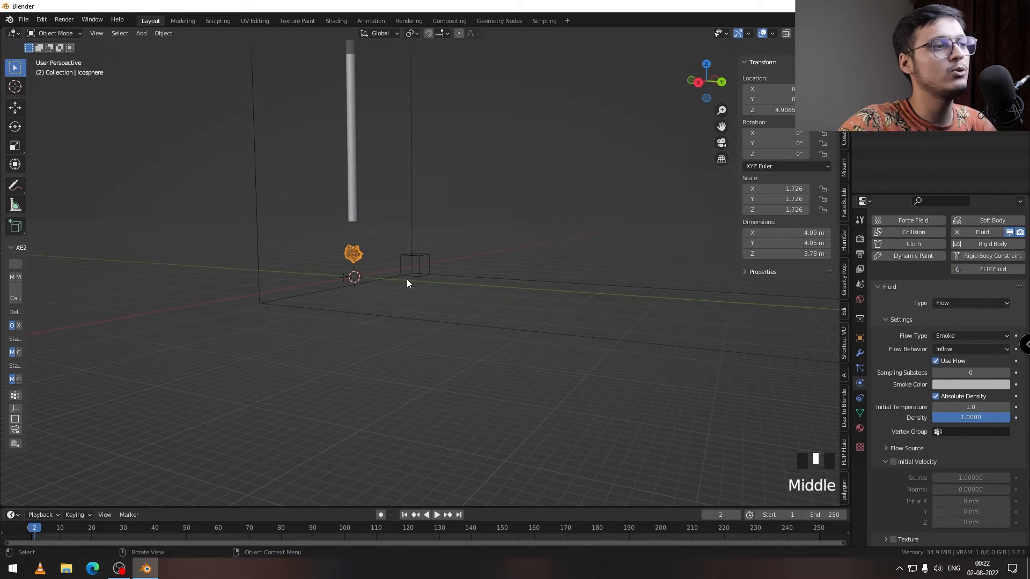
{"action": "left_click", "coordinate": [416, 266]}
{"action": "middle_click_drag", "start_coordinate": [419, 265], "coordinate": [278, 258]}
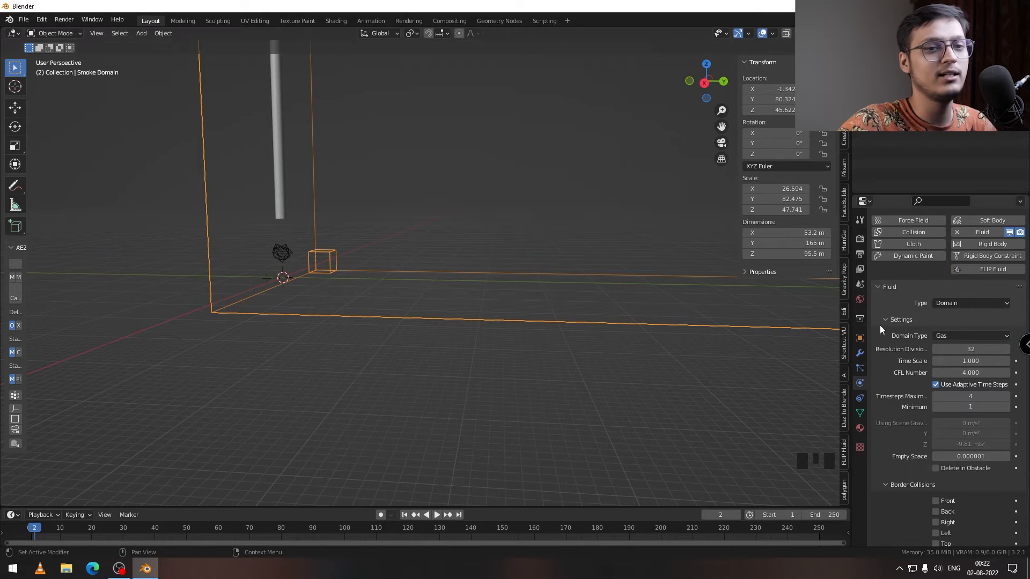
{"action": "left_click", "coordinate": [971, 350]}
{"action": "type", "text": "64"}
{"action": "left_click", "coordinate": [668, 372]}
Step: Play a few frames of the smoke simulation from the start, stop it and return to frame 1
{"action": "left_click", "coordinate": [30, 527]}
{"action": "left_click", "coordinate": [438, 515]}
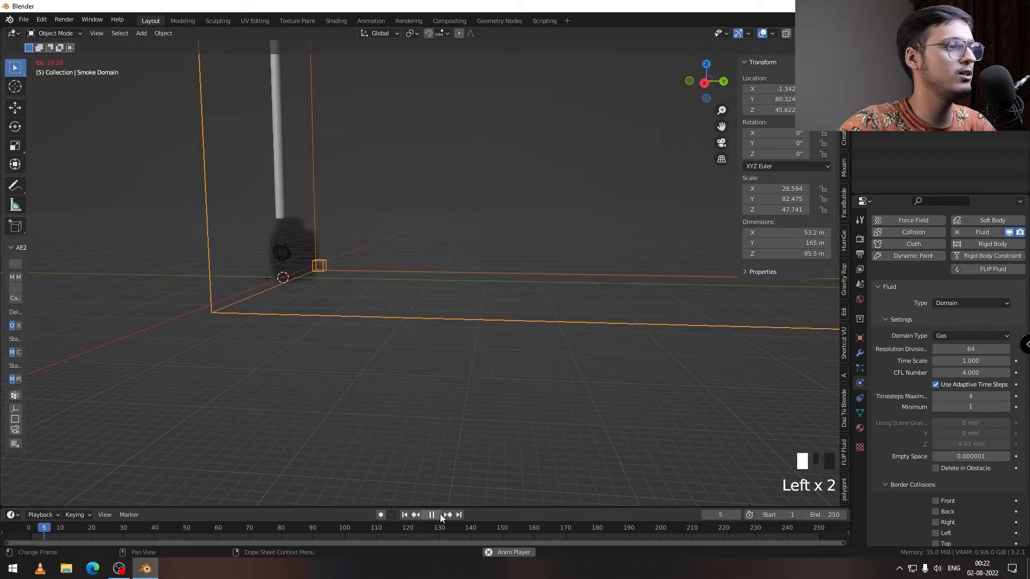
{"action": "left_click", "coordinate": [440, 513]}
{"action": "left_click", "coordinate": [404, 514]}
{"action": "middle_click_drag", "start_coordinate": [397, 343], "coordinate": [368, 298]}
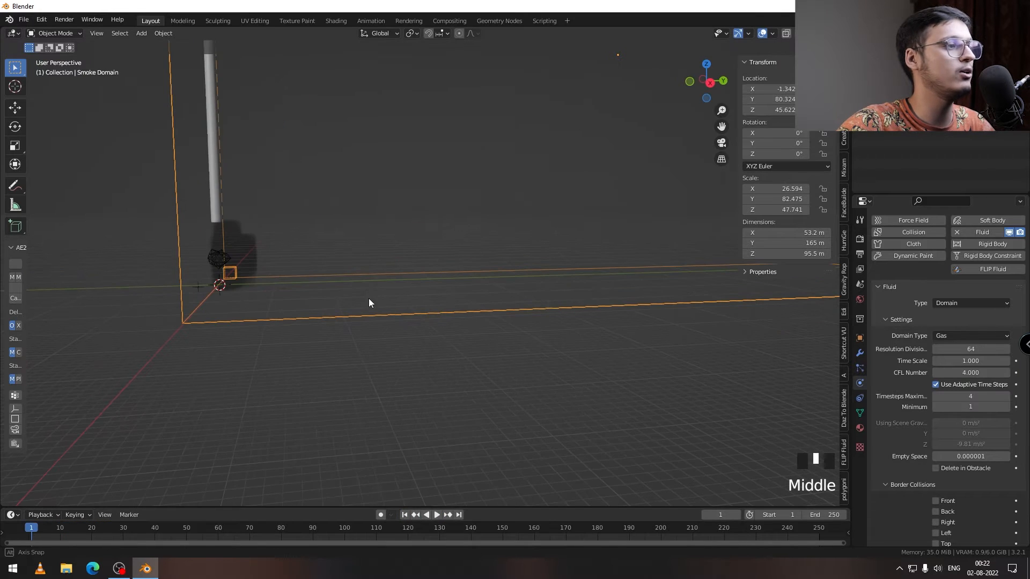
Step: Expand the Flow Source settings of the icosphere's smoke flow and enable its Initial Velocity
{"action": "left_click", "coordinate": [213, 265]}
{"action": "middle_click_drag", "start_coordinate": [235, 276], "coordinate": [282, 286], "text": "shift"}
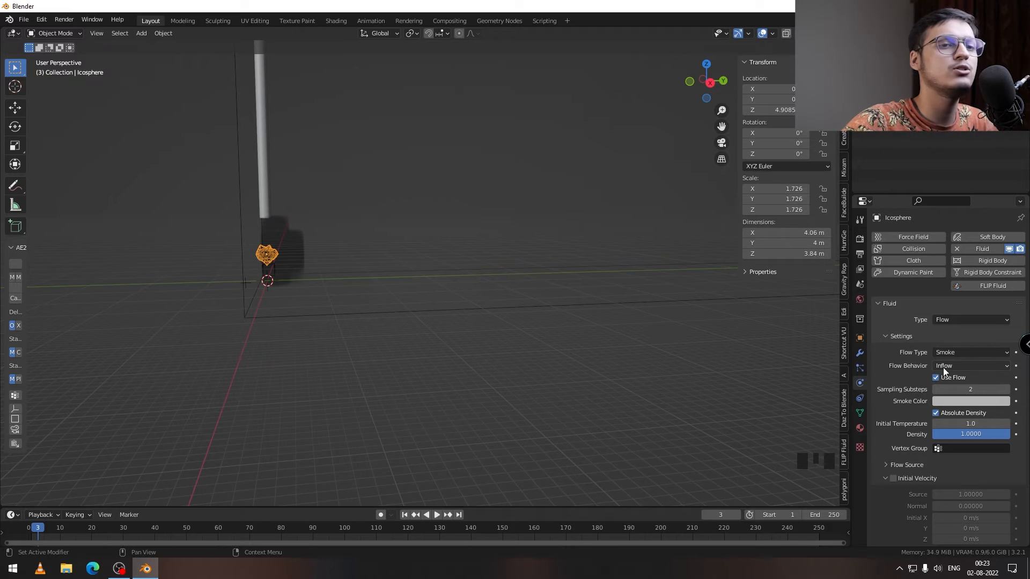
{"action": "left_click", "coordinate": [958, 364]}
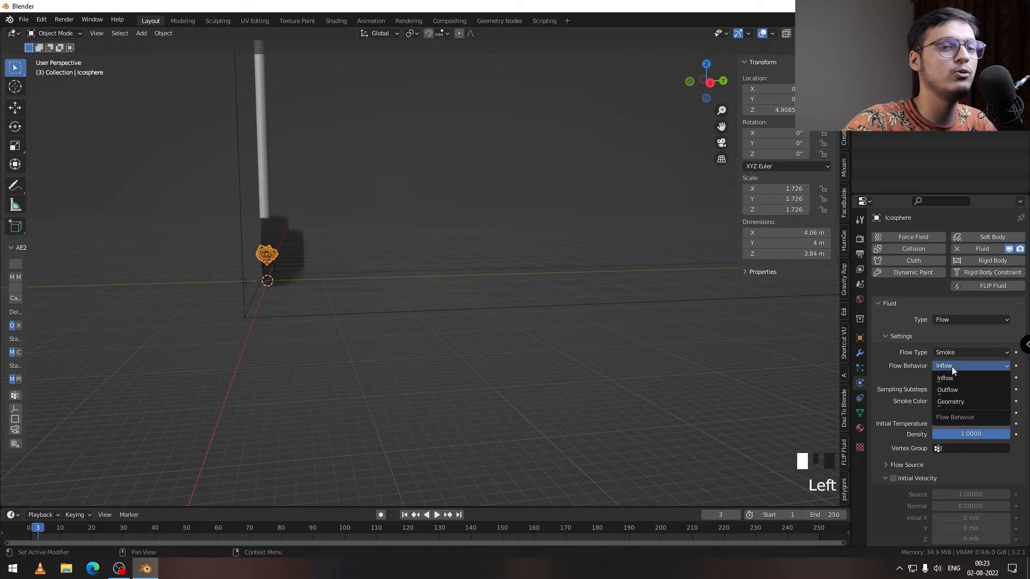
{"action": "left_click", "coordinate": [903, 371]}
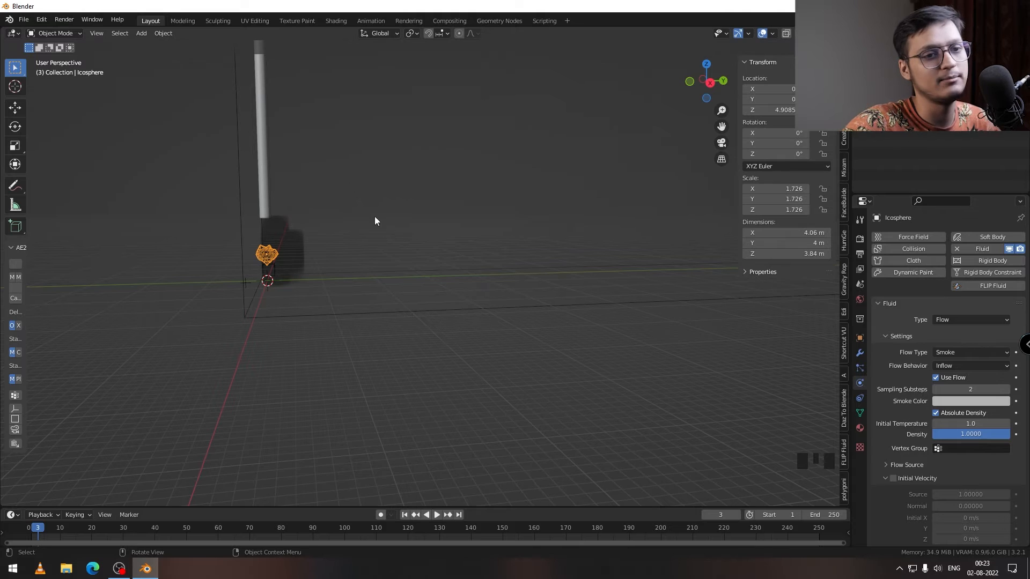
{"action": "scroll", "coordinate": [883, 458], "scroll_direction": "down", "scroll_amount": 4}
{"action": "left_click", "coordinate": [883, 447]}
{"action": "scroll", "coordinate": [884, 424], "scroll_direction": "down", "scroll_amount": 2}
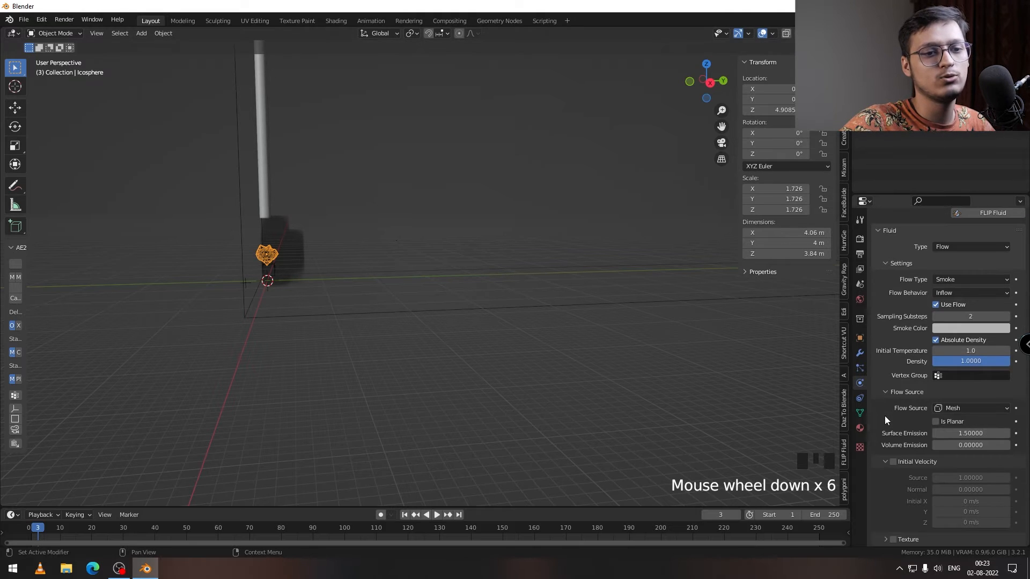
{"action": "left_click", "coordinate": [893, 462]}
{"action": "scroll", "coordinate": [893, 458], "scroll_direction": "down", "scroll_amount": 4}
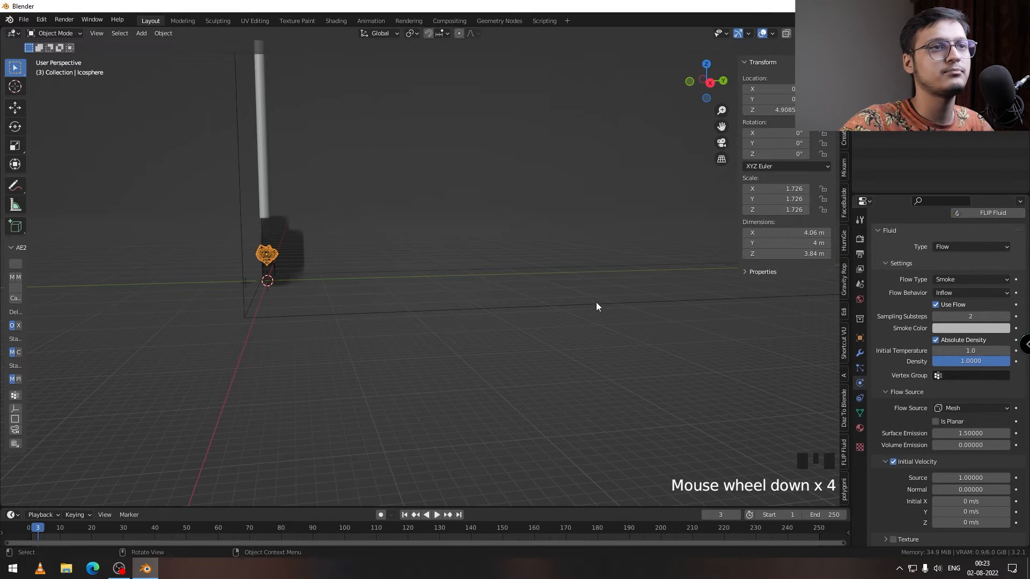
Step: Set the initial Y velocity of the icosphere's smoke flow to 800 m/s
{"action": "middle_click_drag", "start_coordinate": [596, 307], "coordinate": [570, 299]}
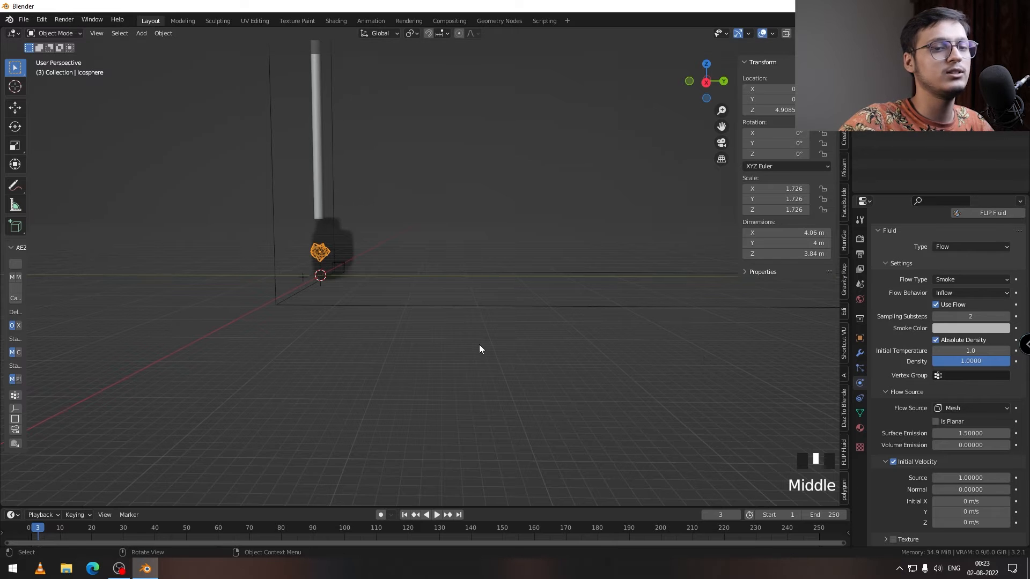
{"action": "middle_click_drag", "start_coordinate": [480, 349], "coordinate": [498, 329]}
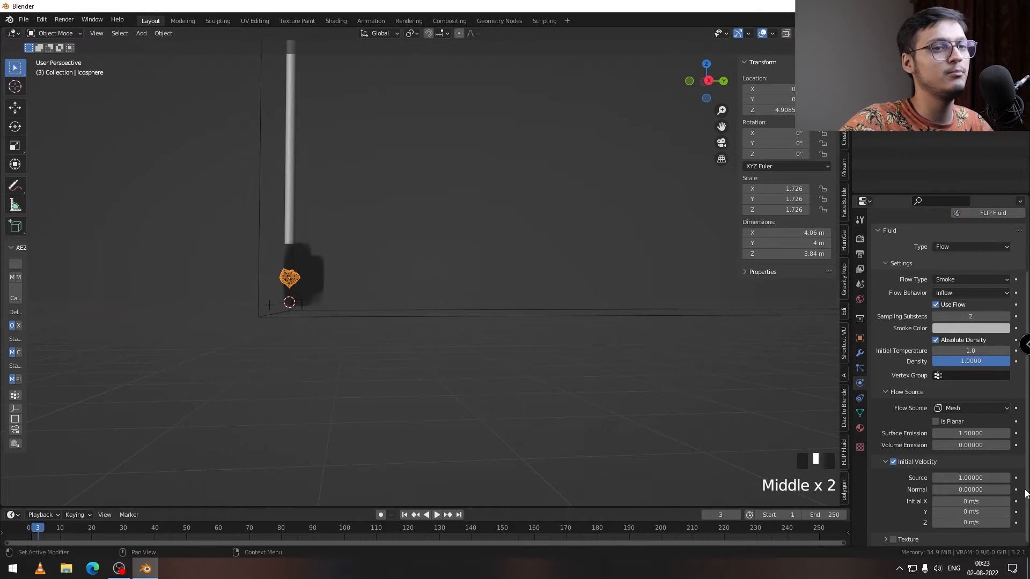
{"action": "left_click", "coordinate": [948, 514]}
{"action": "left_click", "coordinate": [948, 514]}
{"action": "type", "text": "8"}
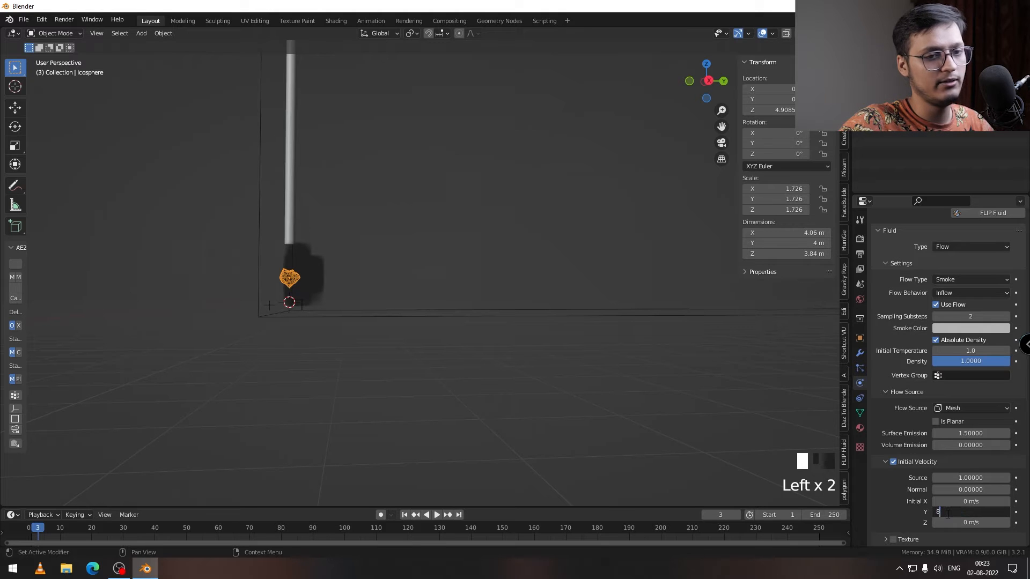
{"action": "type", "text": "00"}
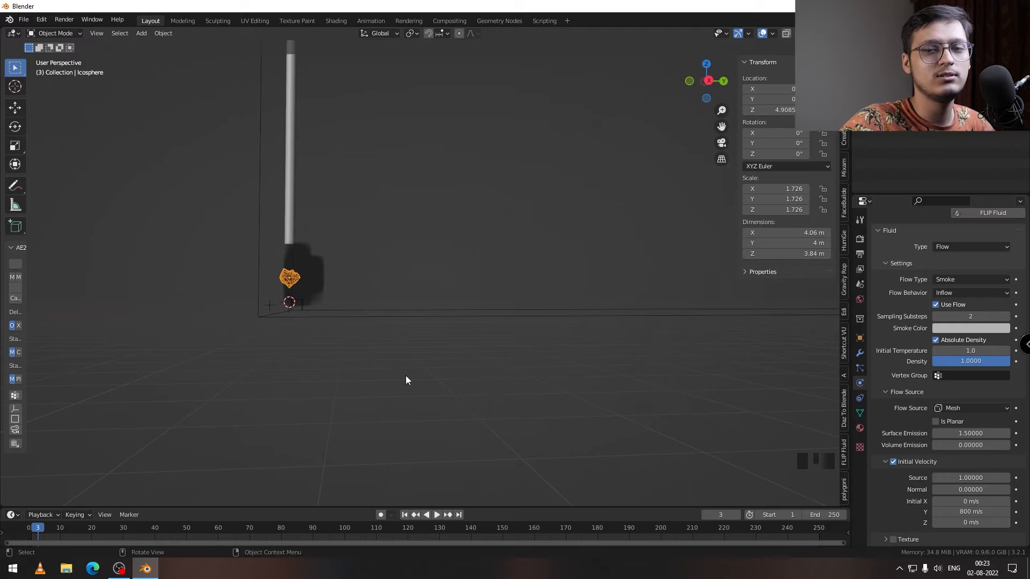
Step: Examine the spread of the smoke from the icosphere within the domain bounds at frame 51 from several angles
{"action": "middle_click_drag", "start_coordinate": [405, 375], "coordinate": [310, 292]}
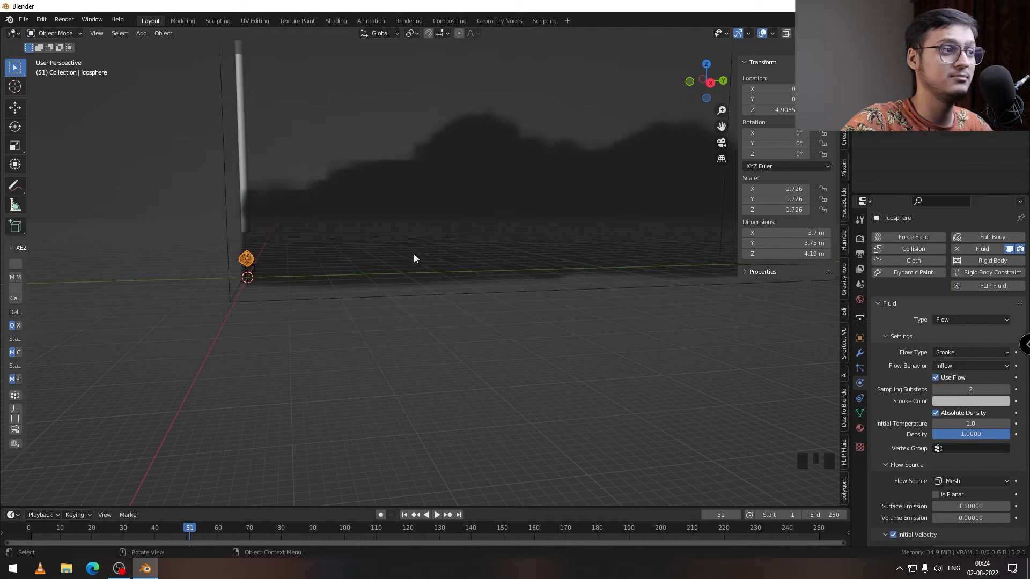
{"action": "middle_click_drag", "start_coordinate": [435, 267], "coordinate": [402, 245]}
{"action": "left_click", "coordinate": [451, 202]}
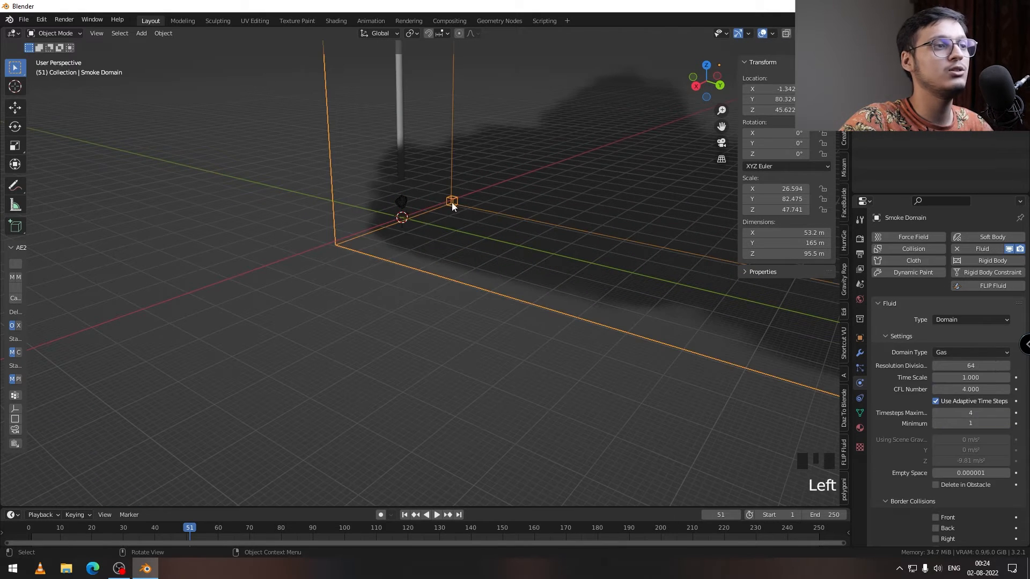
{"action": "middle_click_drag", "start_coordinate": [451, 217], "coordinate": [465, 211]}
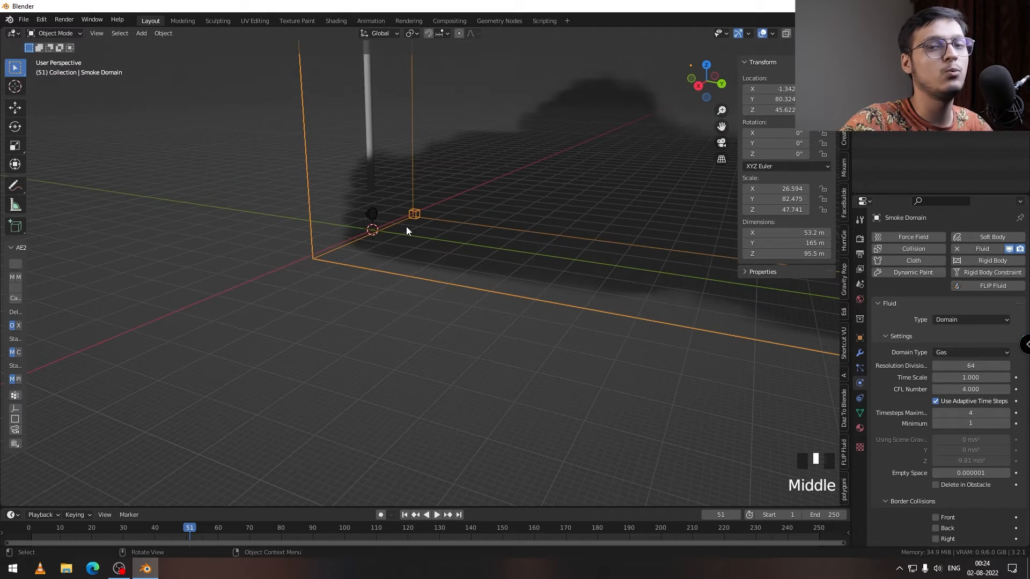
{"action": "middle_click_drag", "start_coordinate": [411, 229], "coordinate": [423, 234]}
{"action": "scroll", "coordinate": [424, 236], "scroll_direction": "up", "scroll_amount": 4}
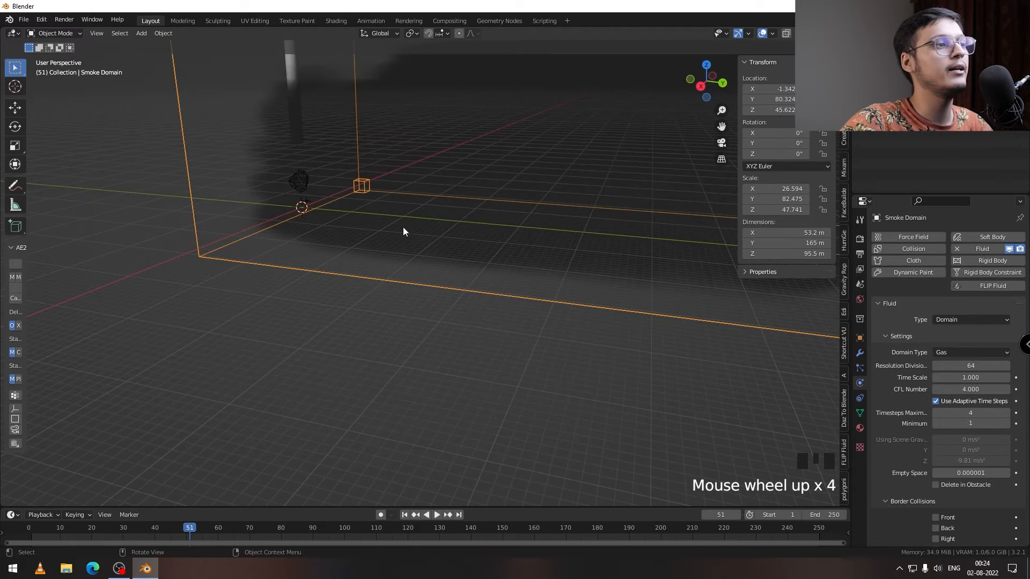
{"action": "scroll", "coordinate": [343, 211], "scroll_direction": "down", "scroll_amount": 6}
{"action": "middle_click_drag", "start_coordinate": [343, 211], "coordinate": [366, 234]}
{"action": "left_click", "coordinate": [356, 243]}
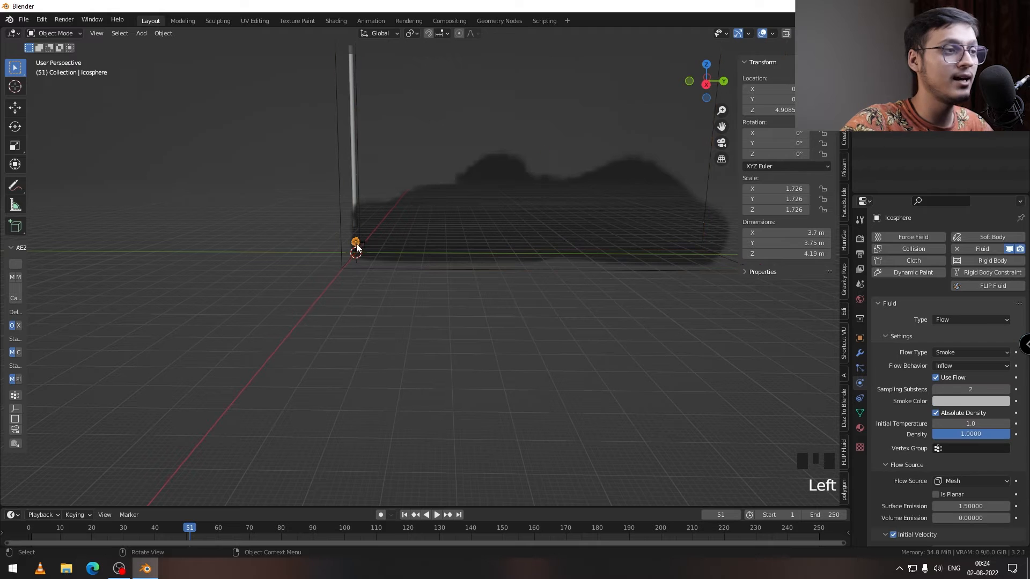
{"action": "scroll", "coordinate": [919, 362], "scroll_direction": "up", "scroll_amount": 4}
Step: Refresh the smoke domain's simulation by nudging Resolution Divisions and restoring it to 64, and replay it from frame 1
{"action": "left_click", "coordinate": [649, 269]}
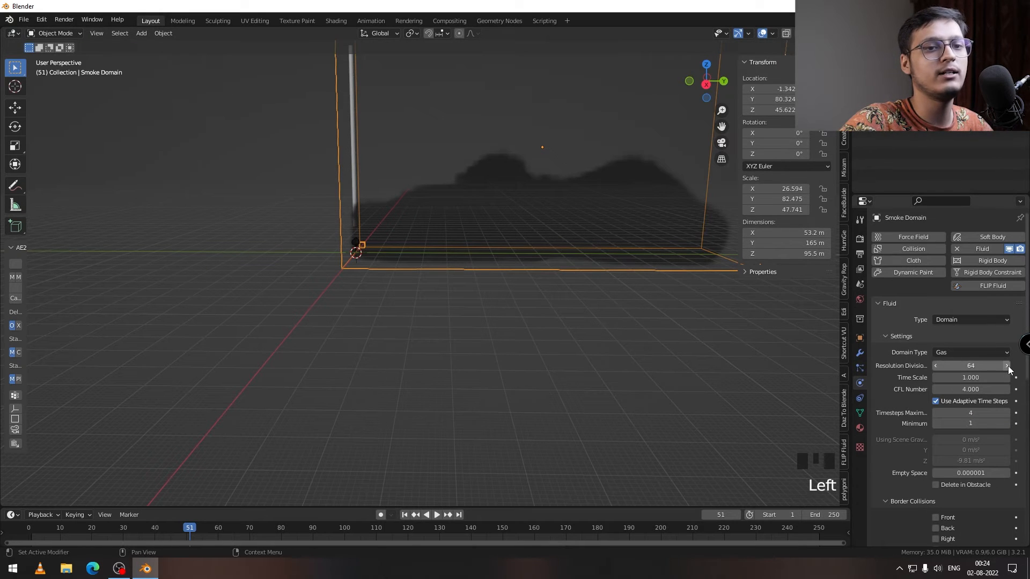
{"action": "left_click", "coordinate": [936, 367]}
{"action": "left_click", "coordinate": [937, 367]}
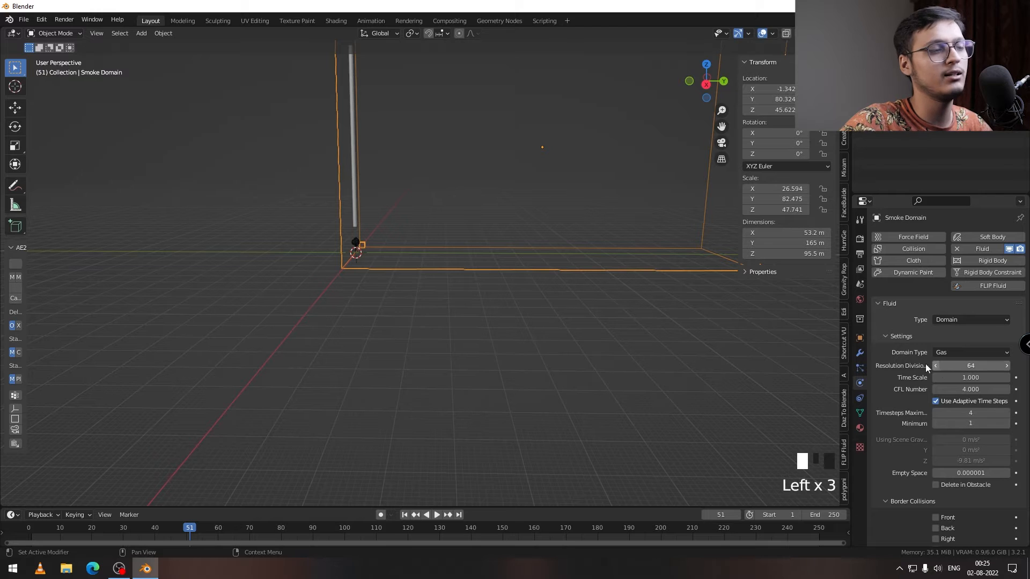
{"action": "left_click", "coordinate": [404, 515]}
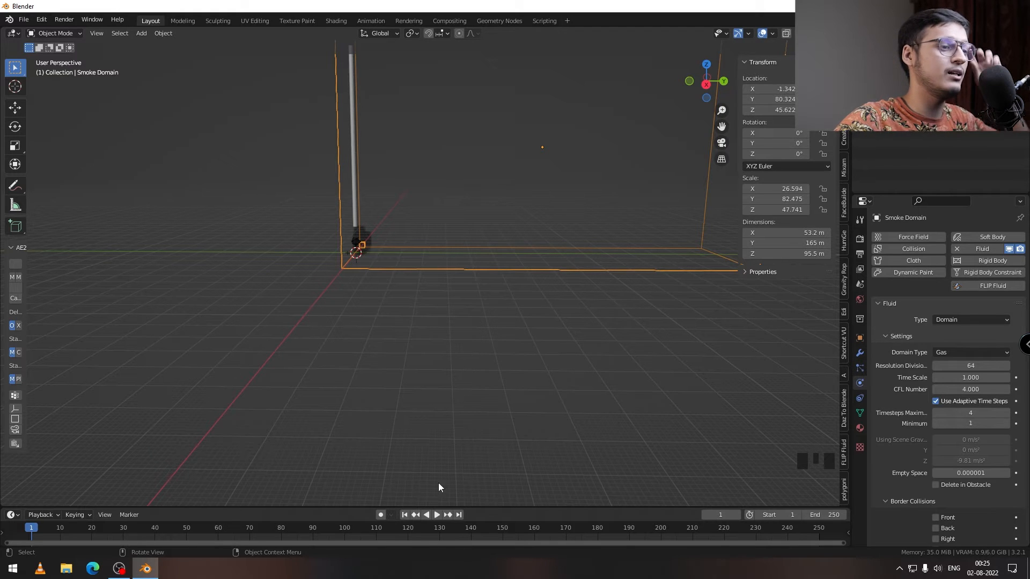
{"action": "left_click", "coordinate": [437, 515]}
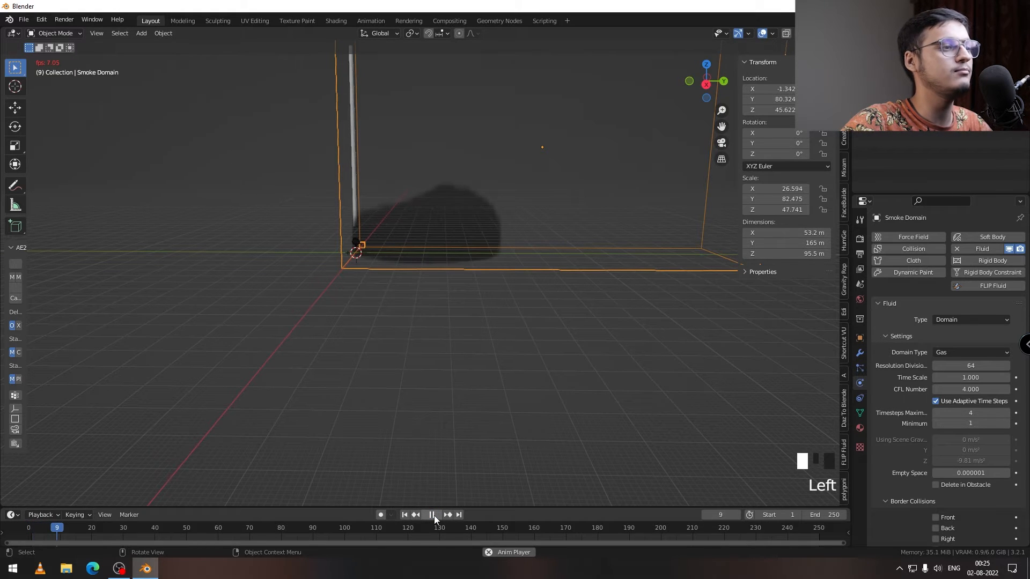
Step: Stop the playback at frame 14 and examine the smoke's spread from several angles
{"action": "left_click", "coordinate": [436, 514]}
{"action": "middle_click_drag", "start_coordinate": [397, 349], "coordinate": [356, 261]}
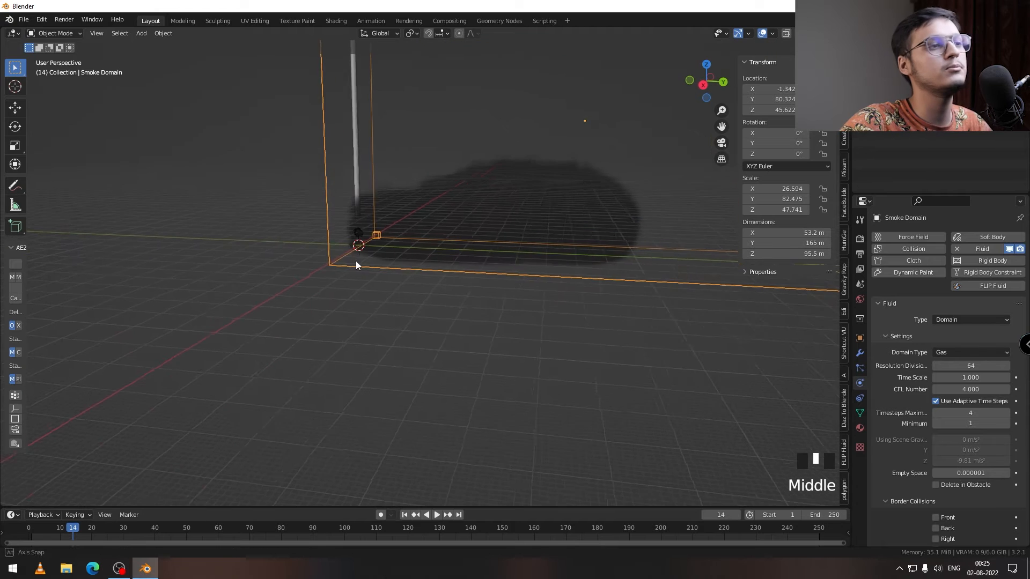
{"action": "middle_click_drag", "start_coordinate": [464, 261], "coordinate": [447, 225]}
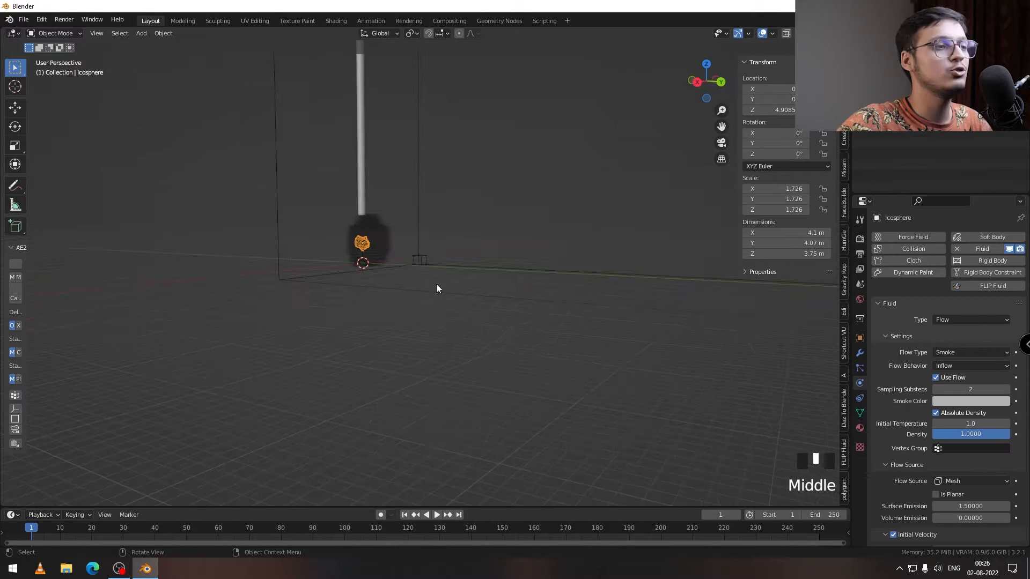
{"action": "middle_click_drag", "start_coordinate": [437, 287], "coordinate": [413, 282]}
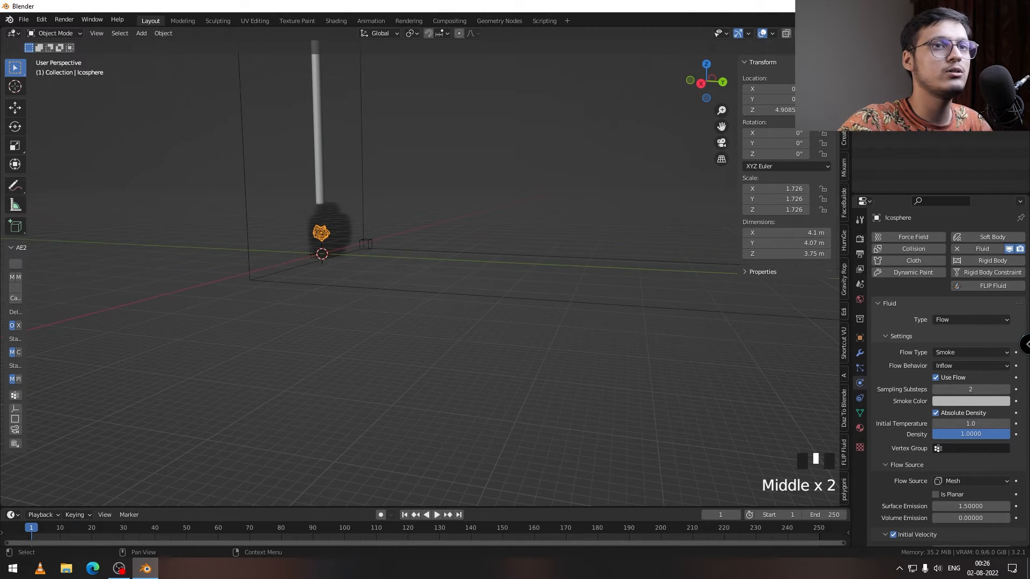
Step: Set the smoke domain's Resolution Divisions to 128, play the simulation to frame 13 and examine the smoke
{"action": "left_click", "coordinate": [508, 297]}
{"action": "double_click", "coordinate": [959, 364]}
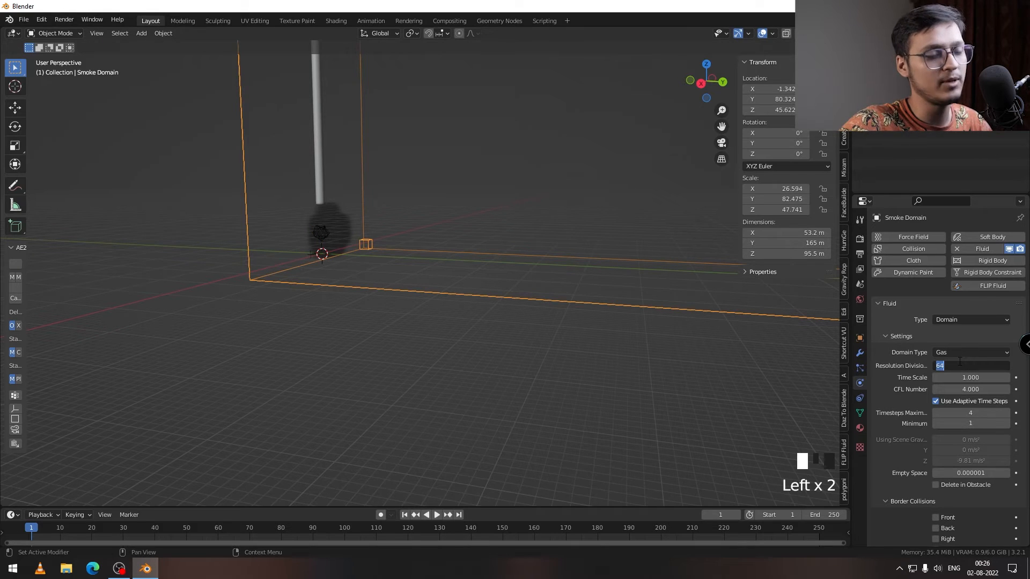
{"action": "type", "text": "128"}
{"action": "key", "text": "Return"}
{"action": "left_click", "coordinate": [436, 514]}
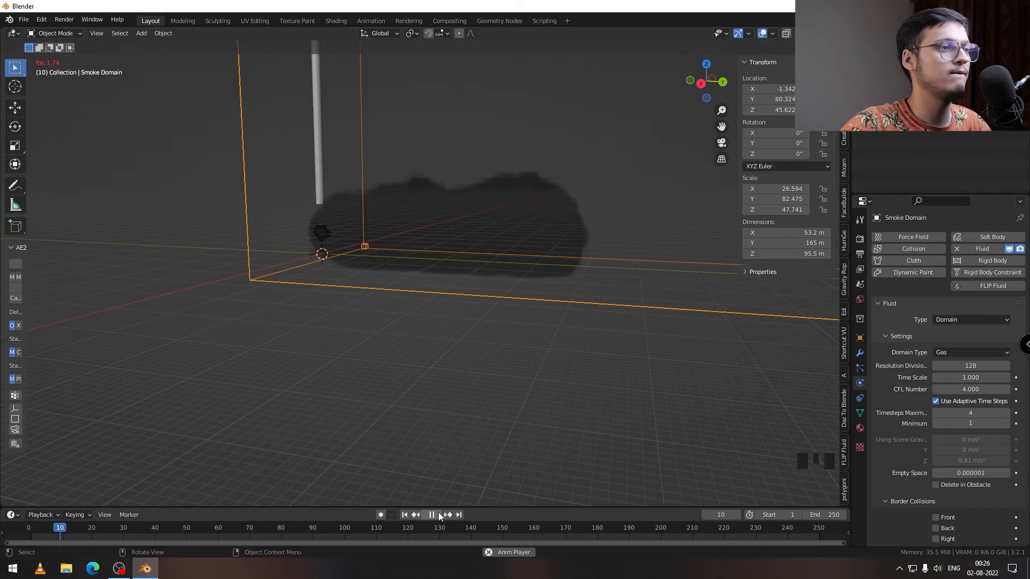
{"action": "middle_click_drag", "start_coordinate": [407, 257], "coordinate": [274, 239]}
{"action": "scroll", "coordinate": [321, 277], "scroll_direction": "down", "scroll_amount": 5}
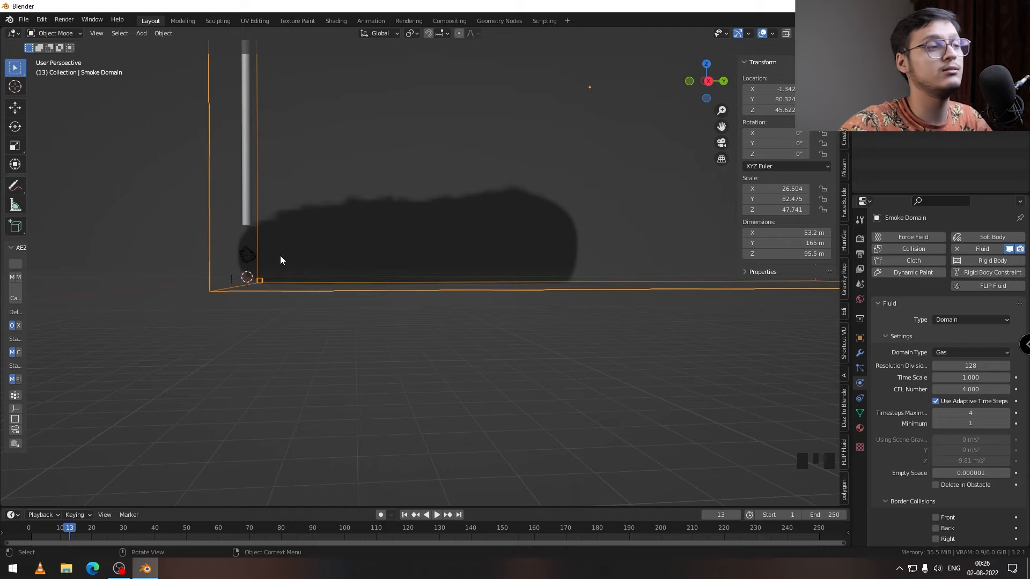
{"action": "middle_click_drag", "start_coordinate": [261, 252], "coordinate": [275, 272]}
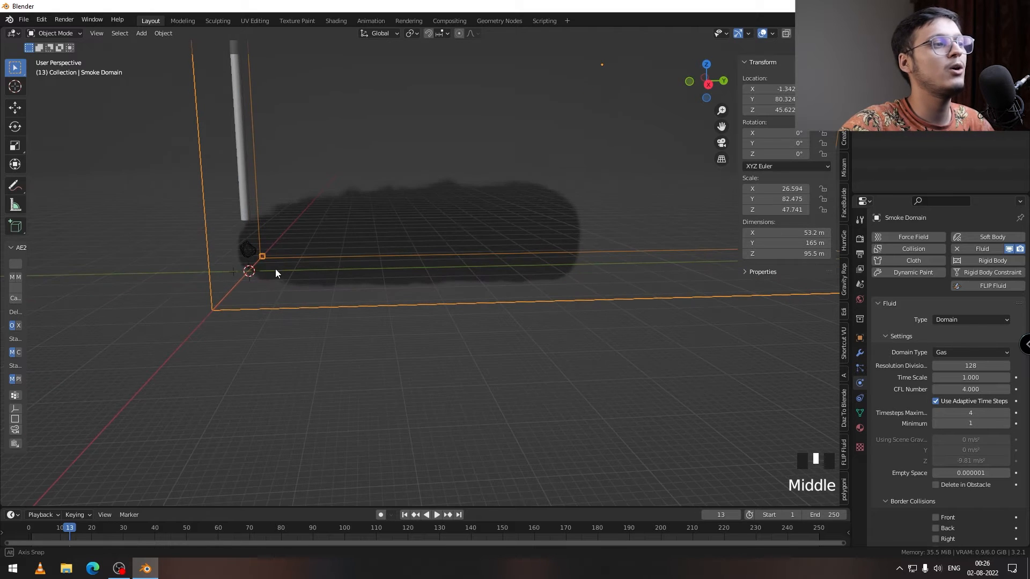
Step: Set the smoke domain's Resolution Divisions back to 64 and replay the simulation
{"action": "left_click", "coordinate": [980, 365]}
{"action": "type", "text": "64"}
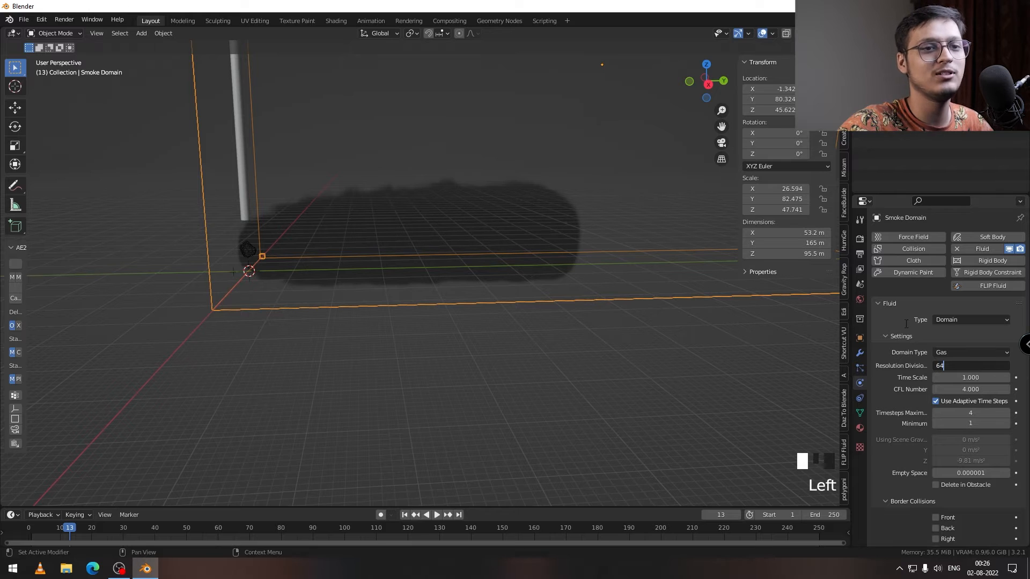
{"action": "key", "text": "Return"}
{"action": "middle_click_drag", "start_coordinate": [439, 310], "coordinate": [382, 278], "text": "shift"}
{"action": "left_click", "coordinate": [437, 514]}
{"action": "middle_click_drag", "start_coordinate": [300, 410], "coordinate": [340, 262]}
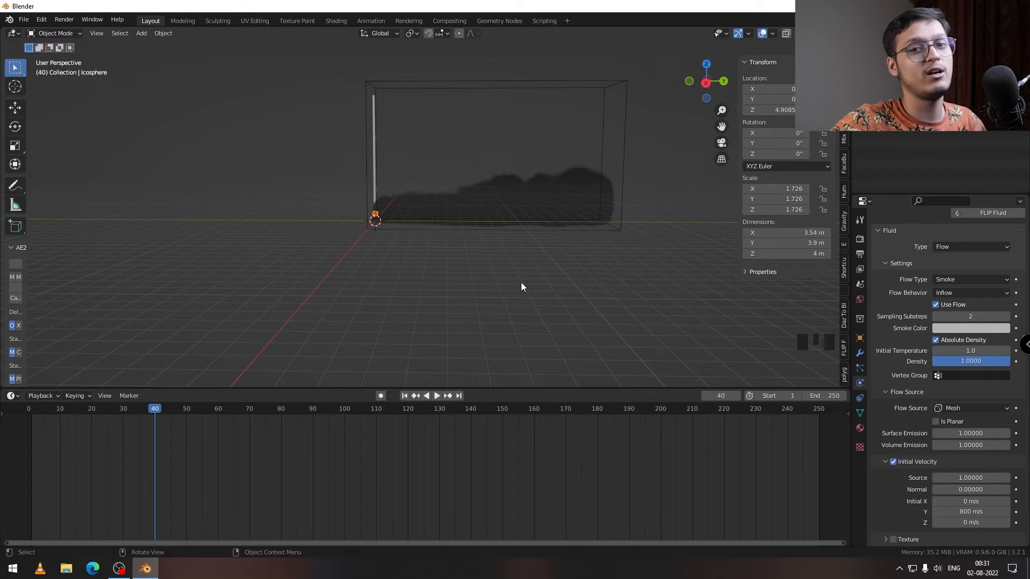
Step: Keyframe the icosphere flow's initial Y velocity of 800 m/s at frame 0
{"action": "left_click_drag", "start_coordinate": [114, 410], "coordinate": [29, 414]}
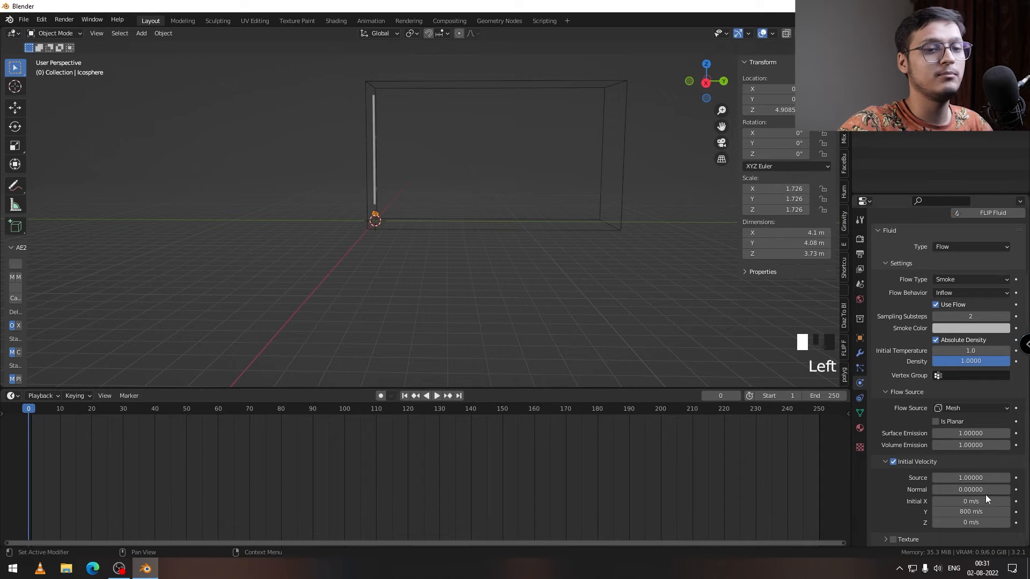
{"action": "scroll", "coordinate": [903, 502], "scroll_direction": "down", "scroll_amount": 5}
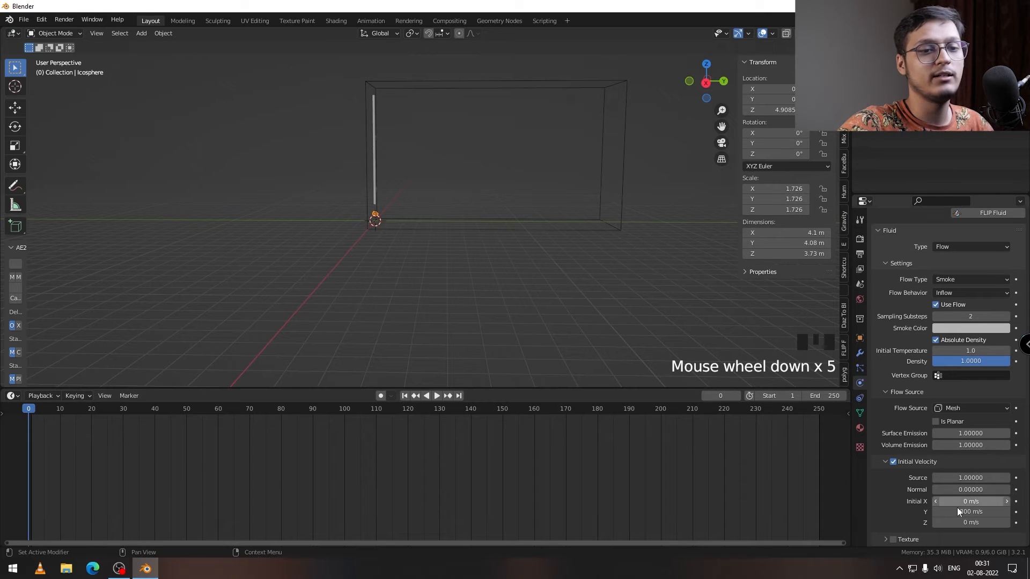
{"action": "left_click", "coordinate": [1014, 512]}
{"action": "scroll", "coordinate": [890, 499], "scroll_direction": "down", "scroll_amount": 4}
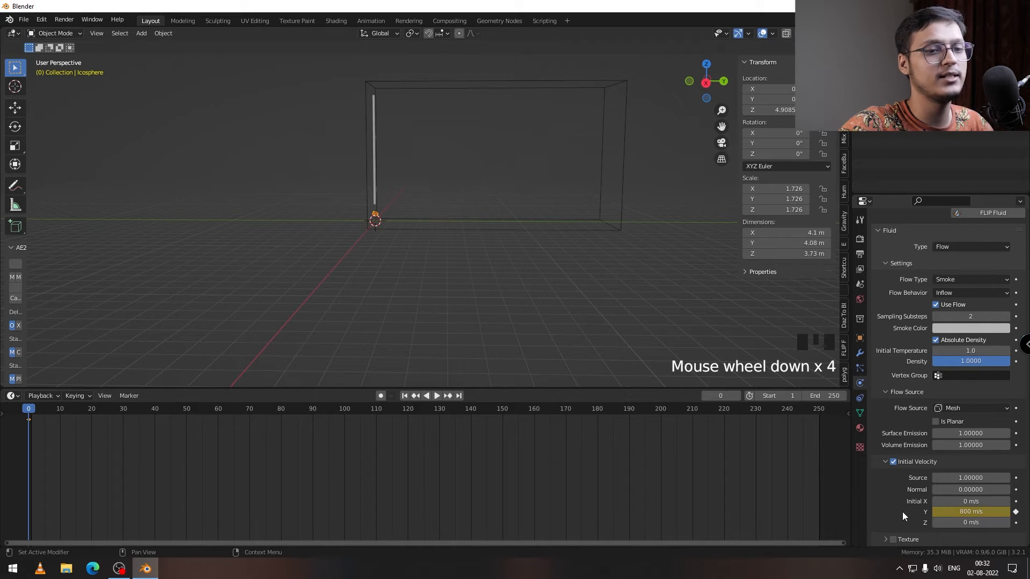
Step: At frame 28, set the icosphere flow's initial Y velocity to 300 m/s and keyframe it
{"action": "left_click_drag", "start_coordinate": [34, 410], "coordinate": [117, 410]}
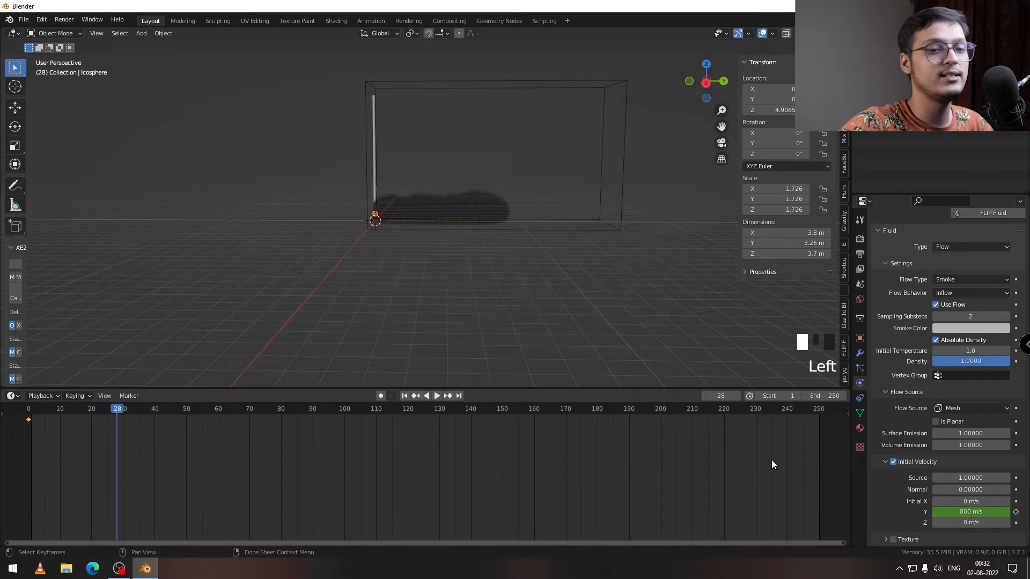
{"action": "left_click", "coordinate": [967, 512]}
{"action": "type", "text": "300"}
{"action": "left_click", "coordinate": [893, 508]}
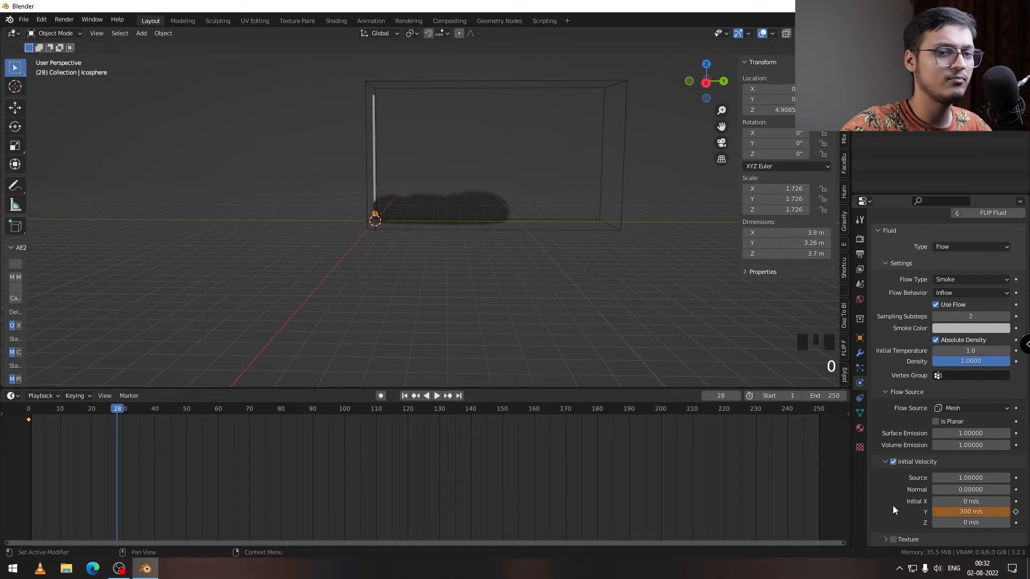
{"action": "left_click", "coordinate": [1016, 512]}
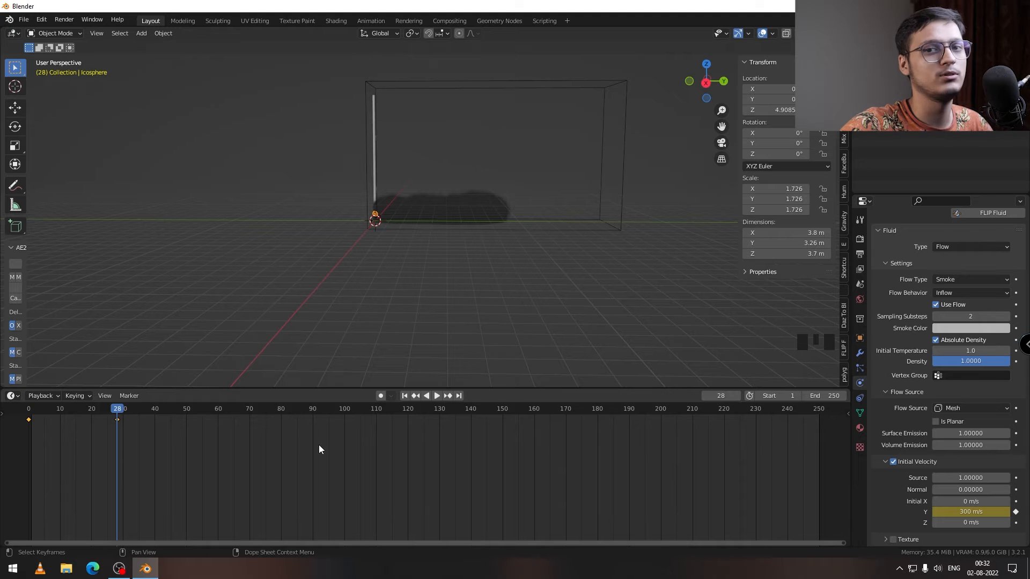
Step: At frame 1, set the icosphere flow's Surface Emission and Volume Emission to 0 and keyframe both
{"action": "left_click", "coordinate": [124, 414]}
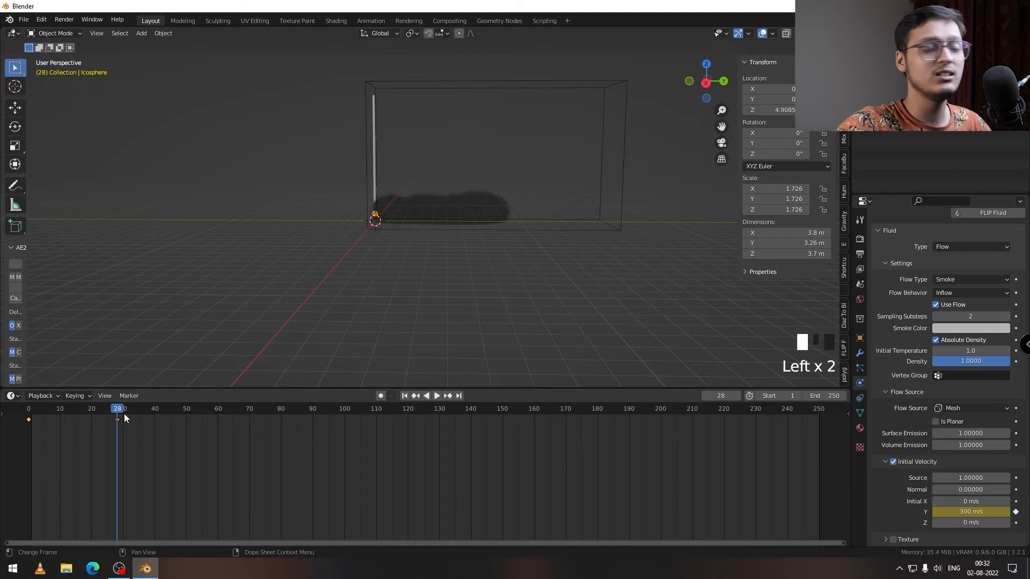
{"action": "left_click_drag", "start_coordinate": [124, 413], "coordinate": [31, 413]}
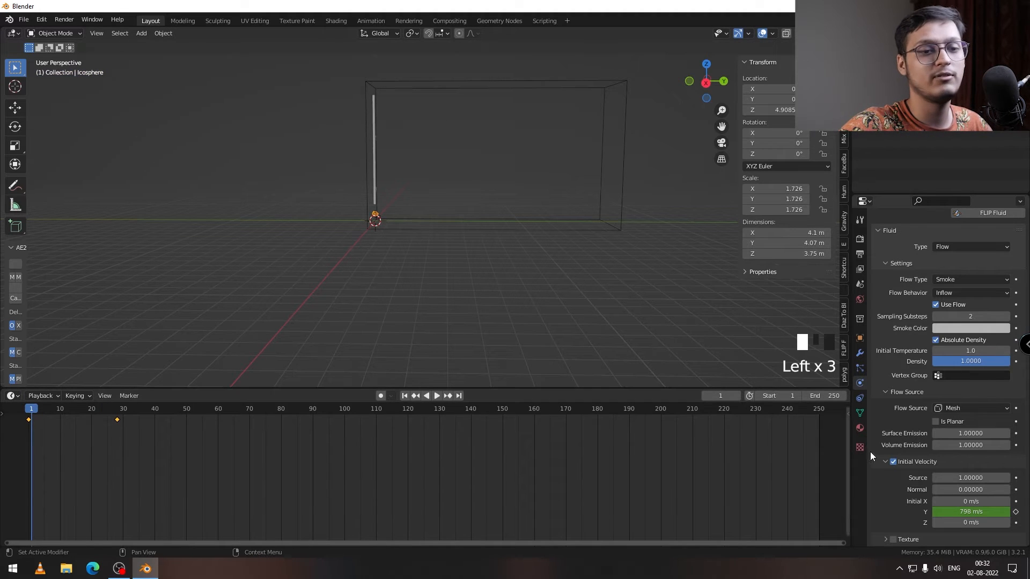
{"action": "scroll", "coordinate": [949, 453], "scroll_direction": "up", "scroll_amount": 1}
{"action": "left_click_drag", "start_coordinate": [955, 454], "coordinate": [931, 454]}
{"action": "left_click", "coordinate": [977, 467]}
{"action": "left_click", "coordinate": [884, 439]}
{"action": "left_click", "coordinate": [970, 467]}
{"action": "type", "text": "0"}
{"action": "left_click", "coordinate": [971, 444]}
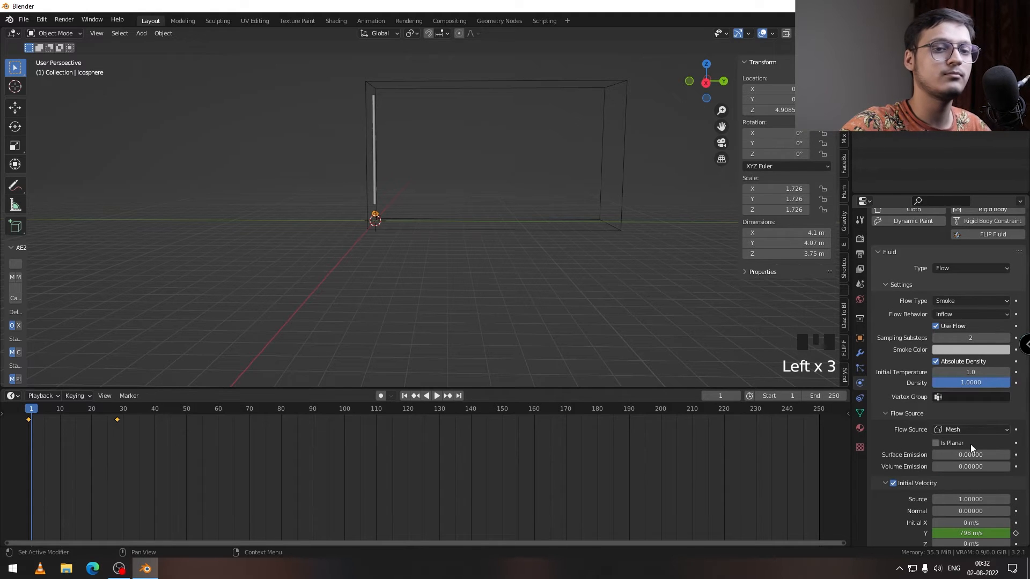
{"action": "left_click", "coordinate": [1015, 467]}
{"action": "left_click", "coordinate": [1015, 455]}
Step: At frame 20, keyframe the icosphere flow's Surface Emission at 7 and Volume Emission at 1
{"action": "left_click_drag", "start_coordinate": [42, 409], "coordinate": [92, 411]}
{"action": "left_click", "coordinate": [941, 454]}
{"action": "type", "text": "7"}
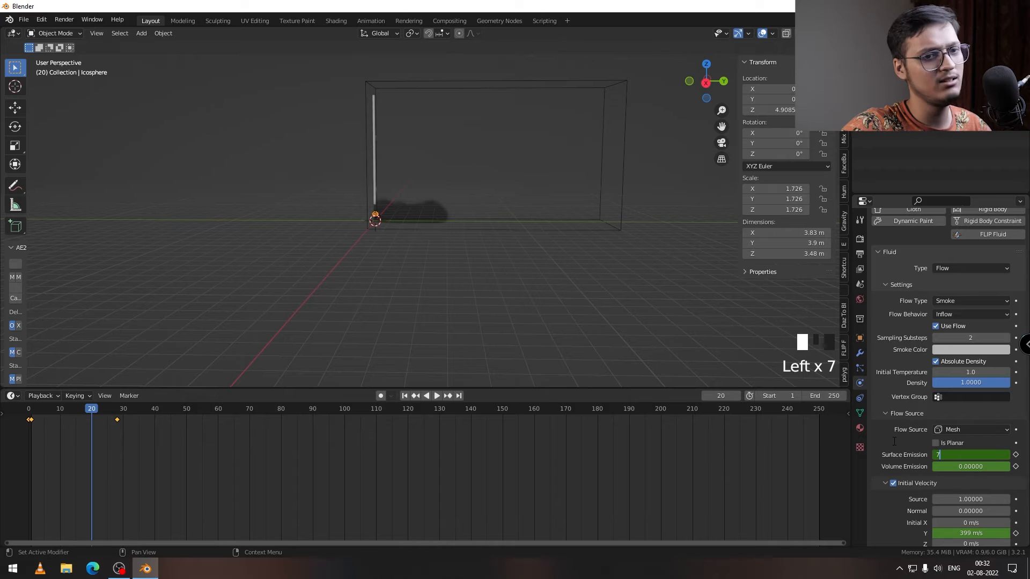
{"action": "key", "text": "Return"}
{"action": "left_click", "coordinate": [1015, 454]}
{"action": "left_click", "coordinate": [970, 467]}
{"action": "type", "text": "1"}
{"action": "key", "text": "Return"}
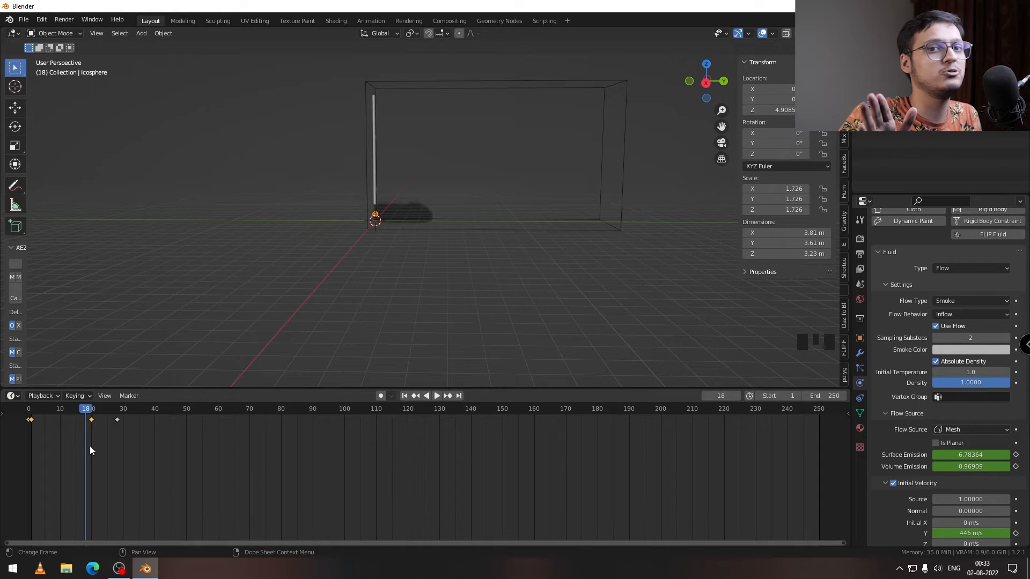
{"action": "left_click", "coordinate": [89, 419]}
{"action": "left_click_drag", "start_coordinate": [92, 419], "coordinate": [189, 424]}
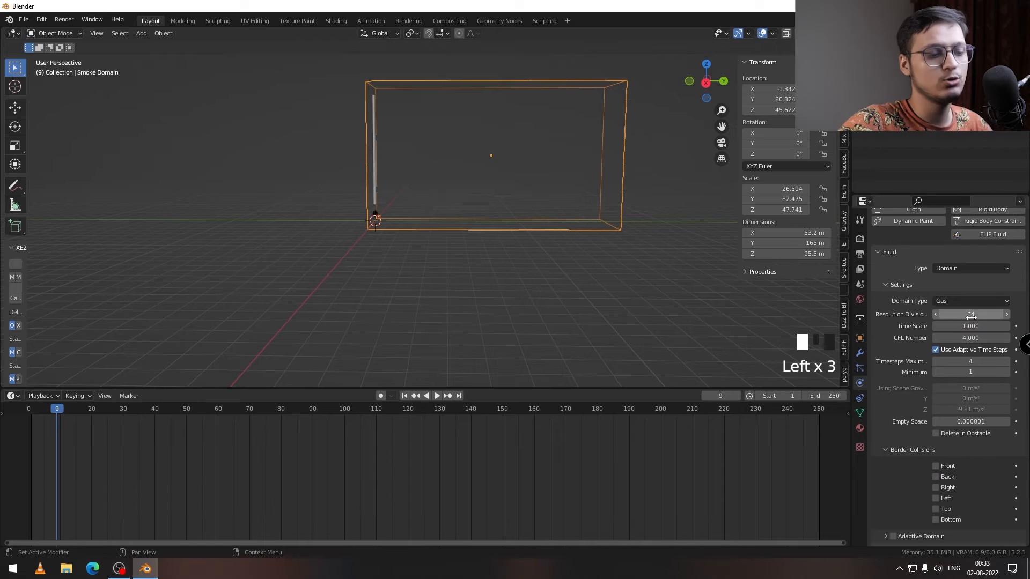
Step: Set the smoke domain's Resolution Divisions to 120 and enable Adaptive Domain
{"action": "left_click", "coordinate": [971, 316]}
{"action": "type", "text": "12"}
{"action": "key", "text": "Return"}
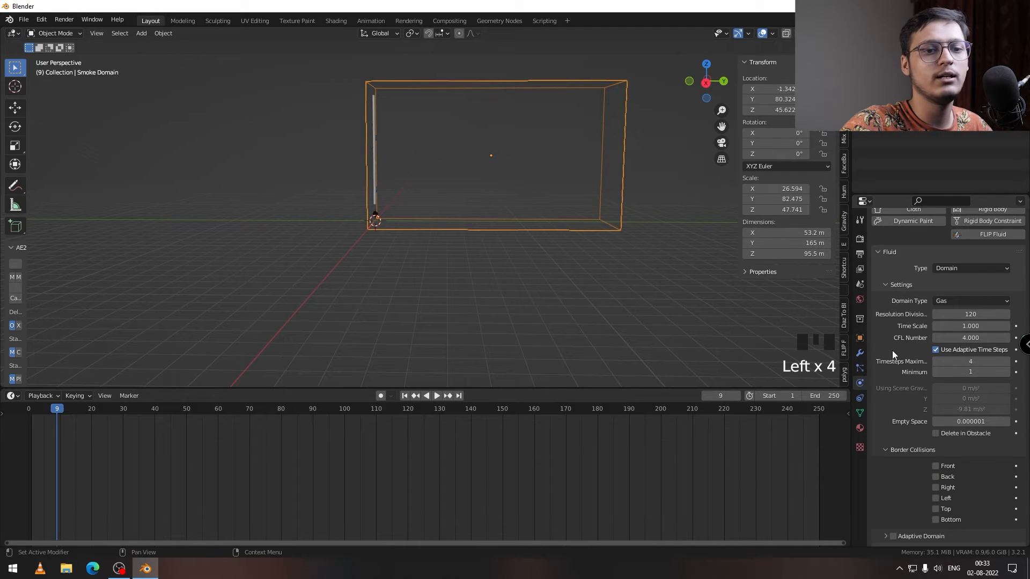
{"action": "scroll", "coordinate": [892, 350], "scroll_direction": "down", "scroll_amount": 3}
{"action": "left_click", "coordinate": [893, 472]}
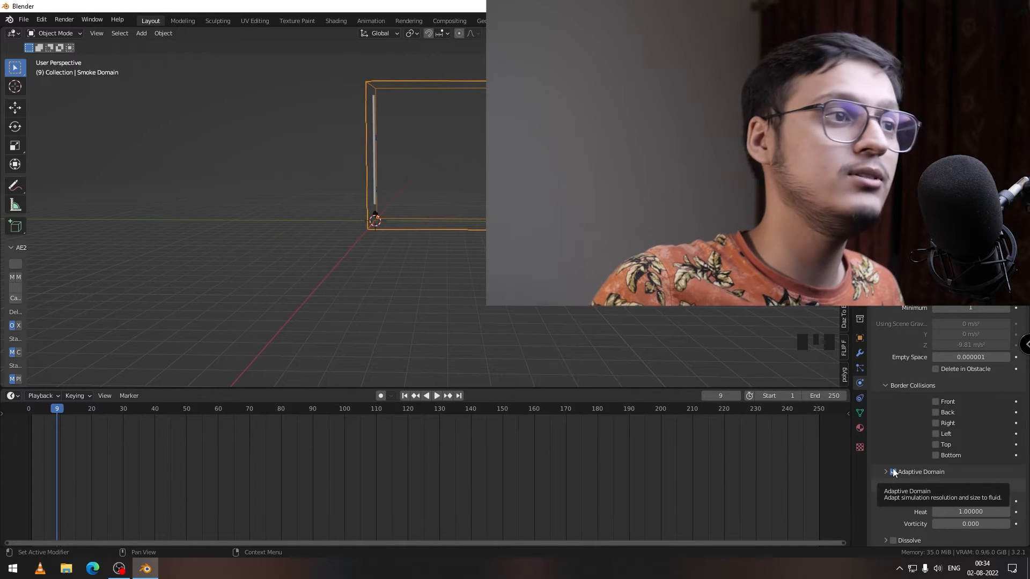
{"action": "left_click", "coordinate": [892, 472]}
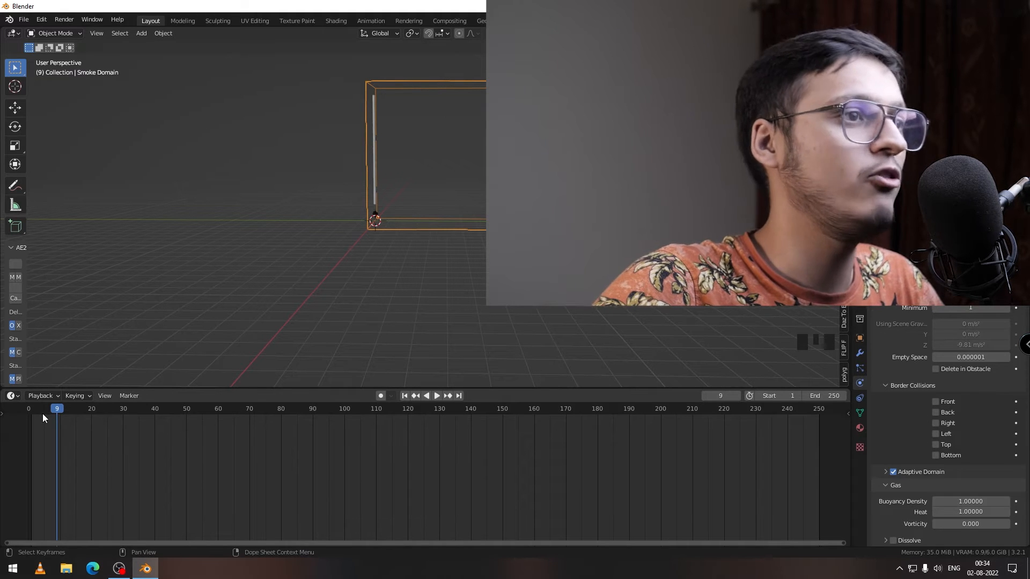
Step: Refresh the simulation by nudging the domain's Resolution Divisions and restoring it to 120, and play it from frame 1 to frame 44
{"action": "left_click", "coordinate": [404, 396]}
{"action": "scroll", "coordinate": [899, 379], "scroll_direction": "up", "scroll_amount": 5}
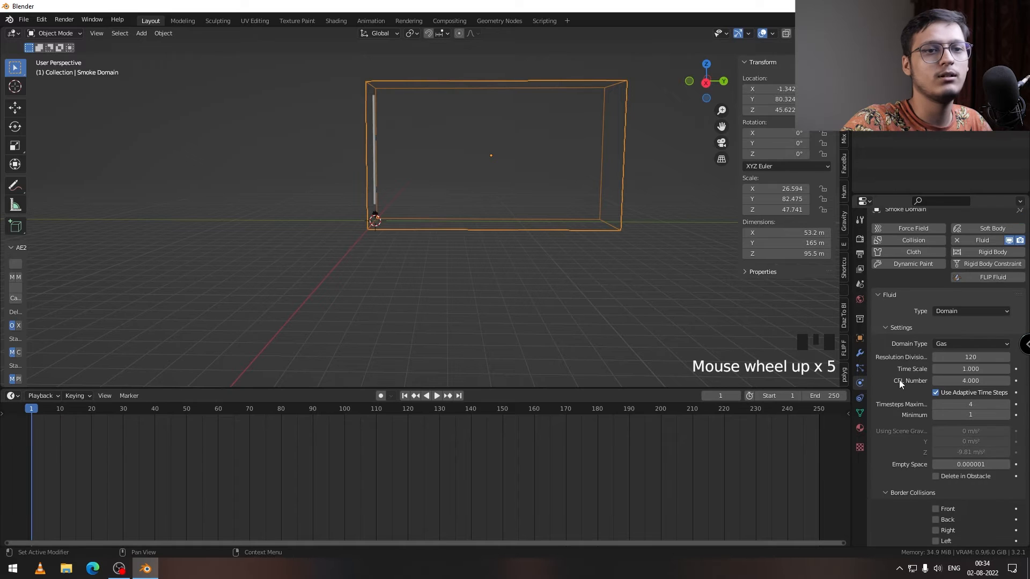
{"action": "left_click", "coordinate": [1007, 358]}
{"action": "left_click", "coordinate": [937, 359]}
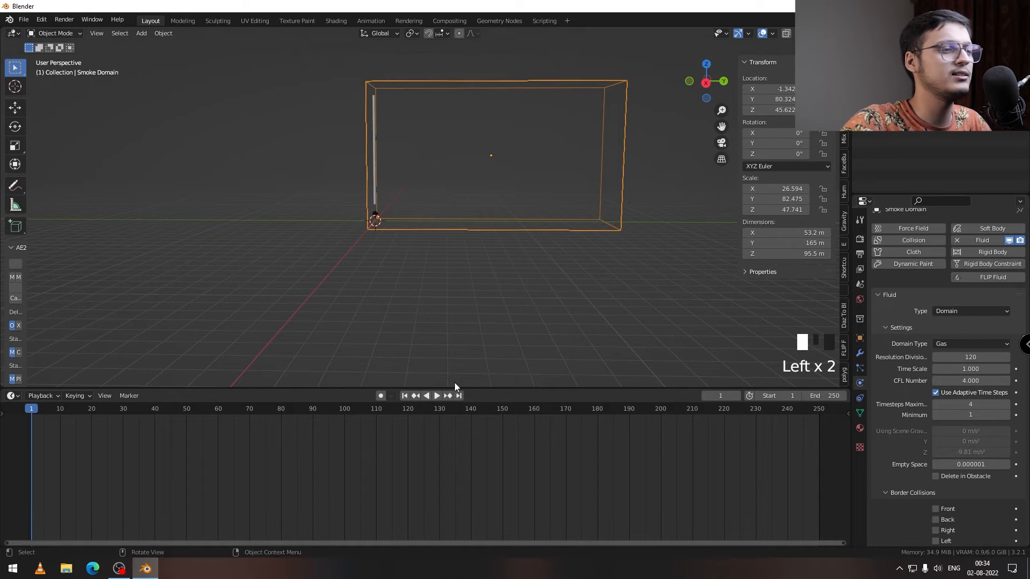
{"action": "left_click", "coordinate": [435, 396]}
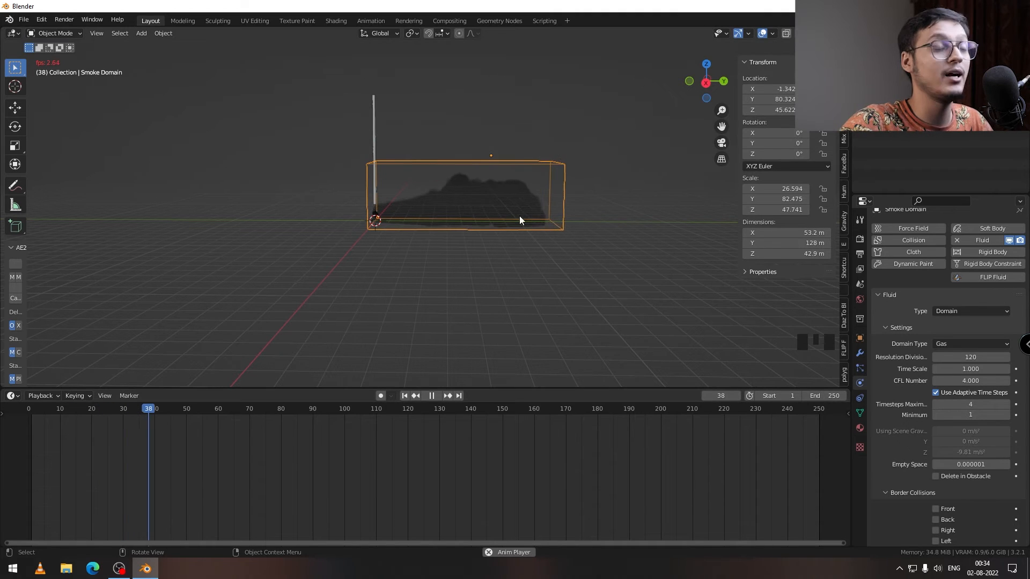
{"action": "key", "text": "Left"}
{"action": "key", "text": "Left"}
Step: Set the render engine to Cycles with GPU Compute as the device
{"action": "left_click", "coordinate": [859, 240]}
{"action": "left_click", "coordinate": [981, 237]}
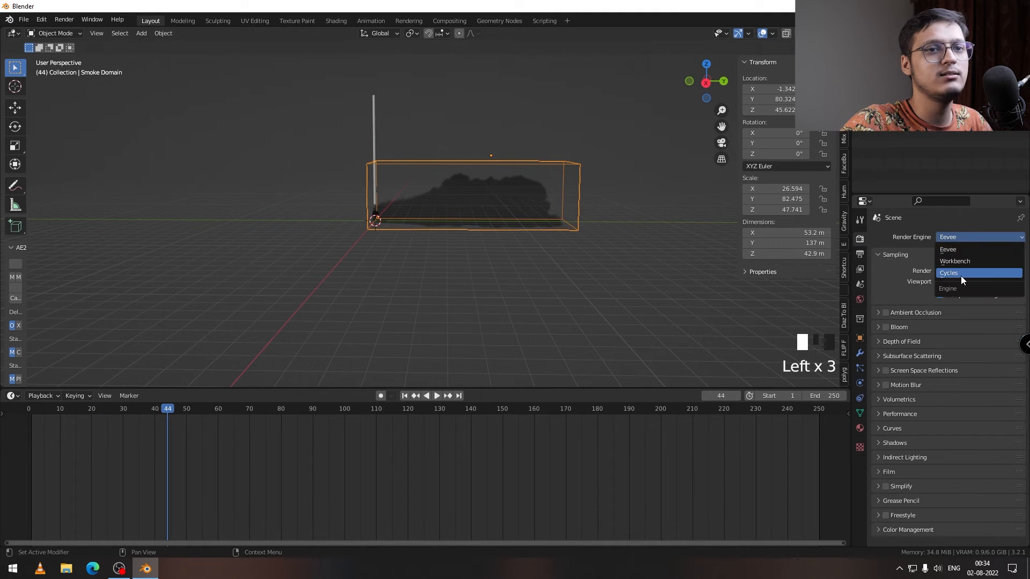
{"action": "left_click", "coordinate": [960, 275]}
{"action": "left_click", "coordinate": [965, 264]}
{"action": "left_click", "coordinate": [959, 289]}
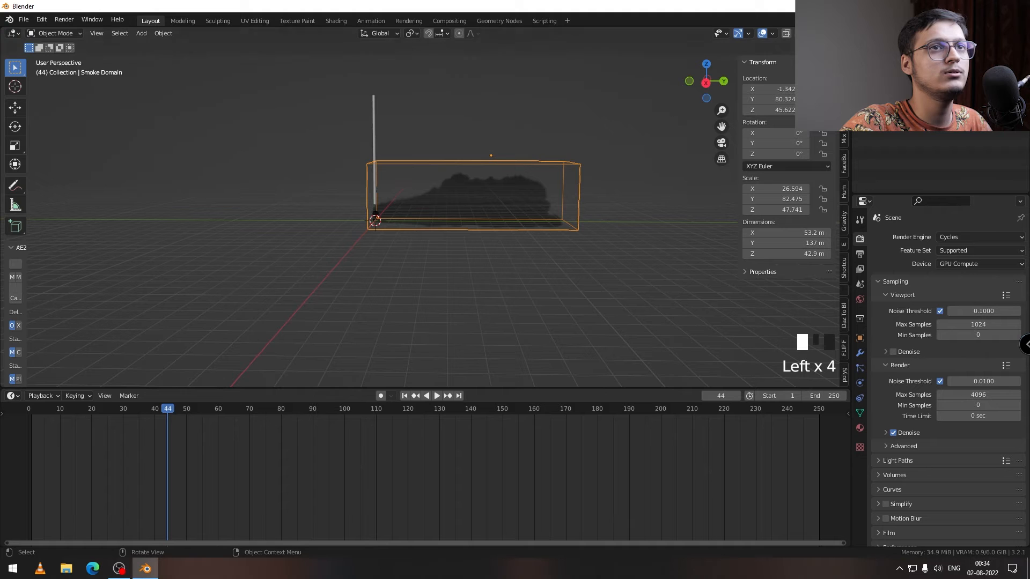
Step: Switch the viewport to rendered shading and turn off its scene lighting
{"action": "left_click", "coordinate": [829, 33]}
{"action": "middle_click_drag", "start_coordinate": [505, 183], "coordinate": [542, 195]}
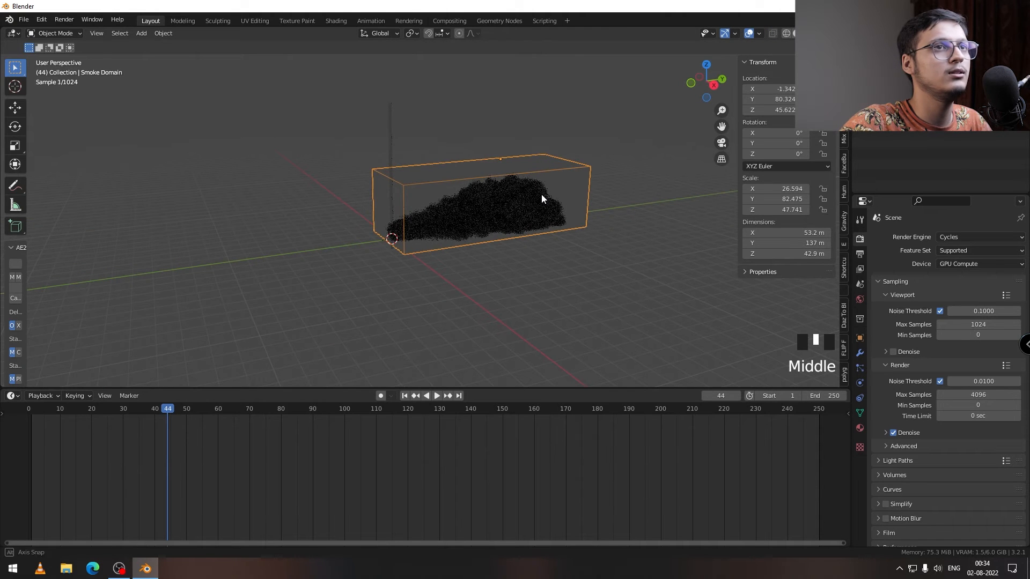
{"action": "left_click", "coordinate": [838, 33]}
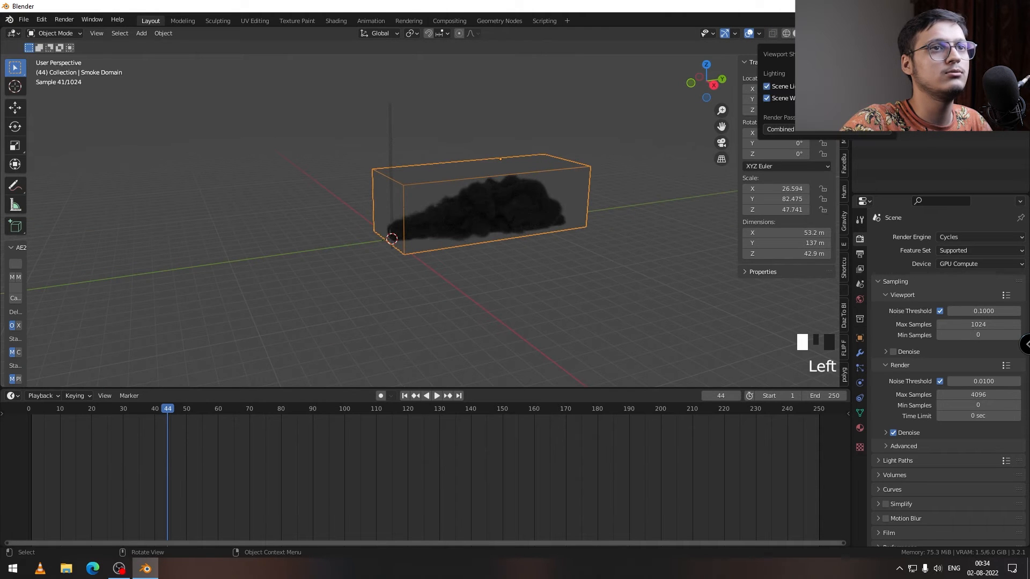
{"action": "left_click", "coordinate": [786, 89]}
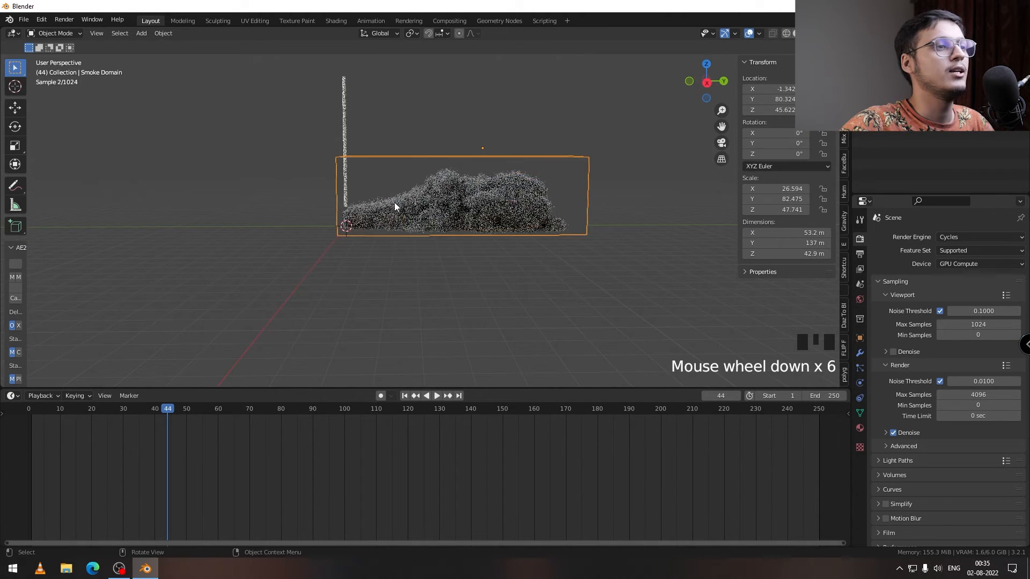
Step: Examine the rendered smoke up close and replay the simulation from the start to frame 46
{"action": "middle_click_drag", "start_coordinate": [394, 201], "coordinate": [439, 220]}
{"action": "scroll", "coordinate": [432, 218], "scroll_direction": "up", "scroll_amount": 6}
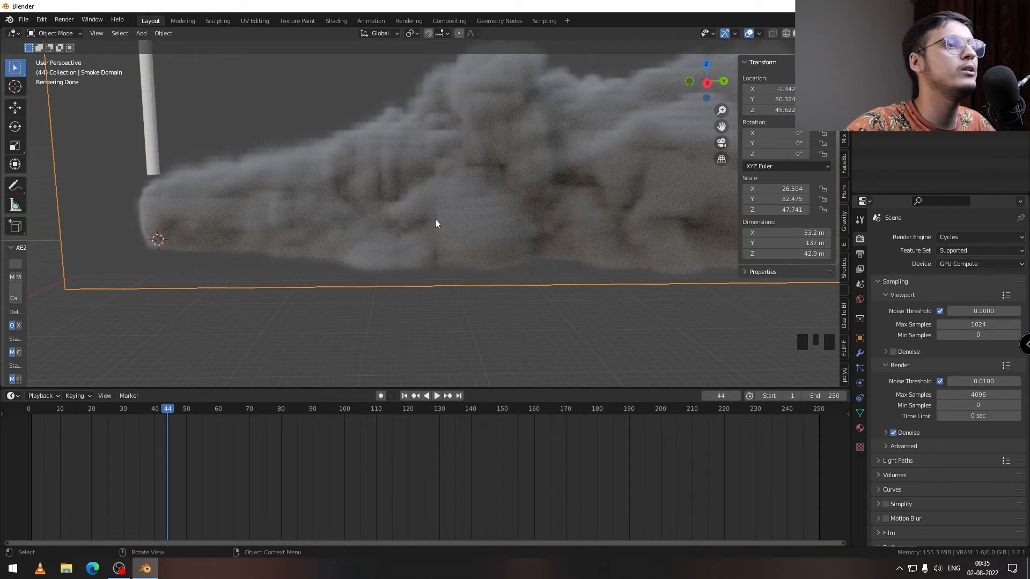
{"action": "scroll", "coordinate": [424, 217], "scroll_direction": "down", "scroll_amount": 6}
{"action": "scroll", "coordinate": [445, 221], "scroll_direction": "up", "scroll_amount": 1}
{"action": "left_click", "coordinate": [145, 409]}
{"action": "left_click", "coordinate": [33, 410]}
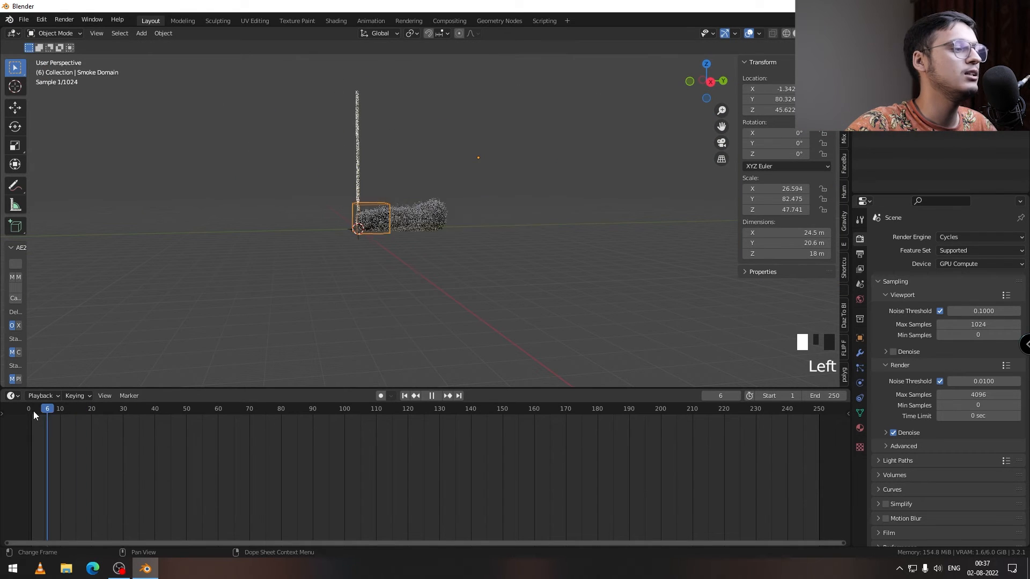
{"action": "key", "text": "space"}
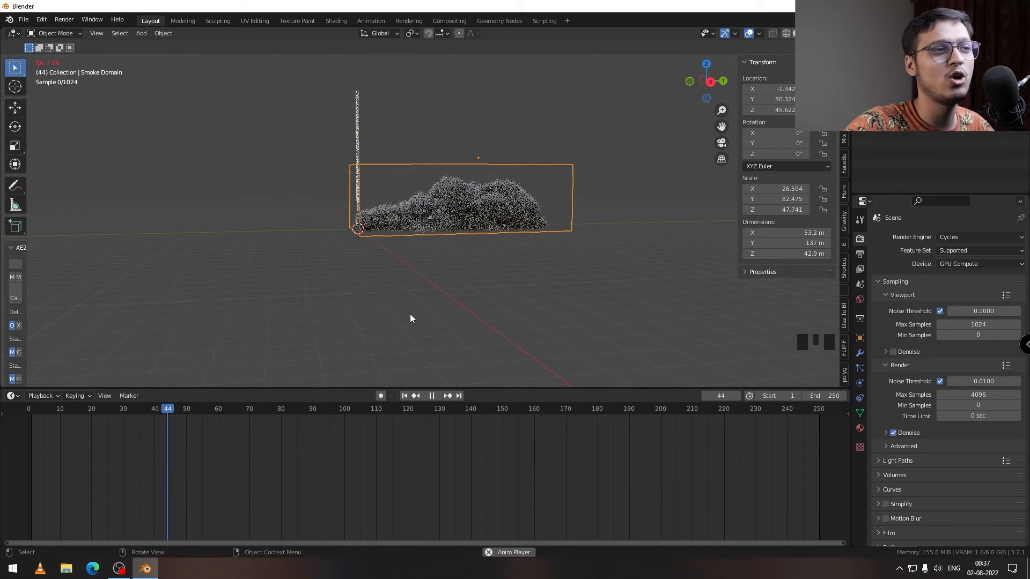
{"action": "key", "text": "space"}
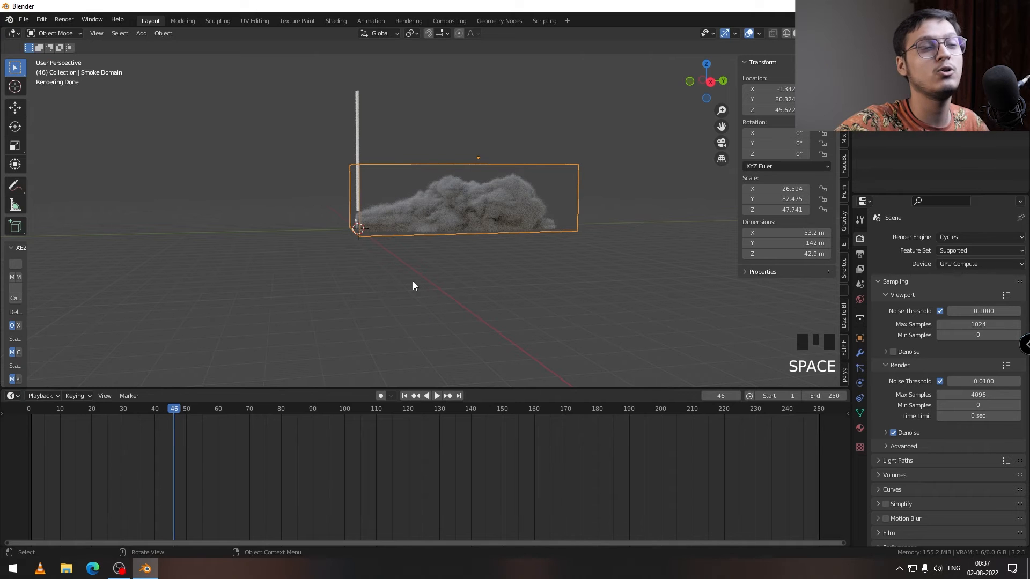
{"action": "middle_click_drag", "start_coordinate": [413, 285], "coordinate": [374, 283]}
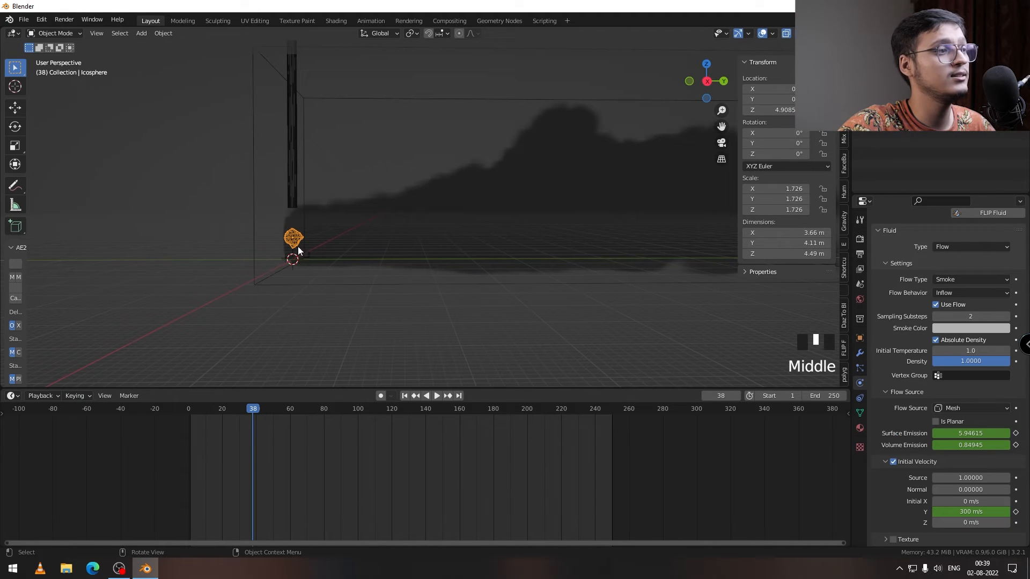
Step: Open the icosphere emitter's animation curves in the Graph Editor and select the Surface Emission curve
{"action": "left_click", "coordinate": [297, 247]}
{"action": "middle_click_drag", "start_coordinate": [314, 304], "coordinate": [377, 305]}
{"action": "left_click", "coordinate": [14, 395]}
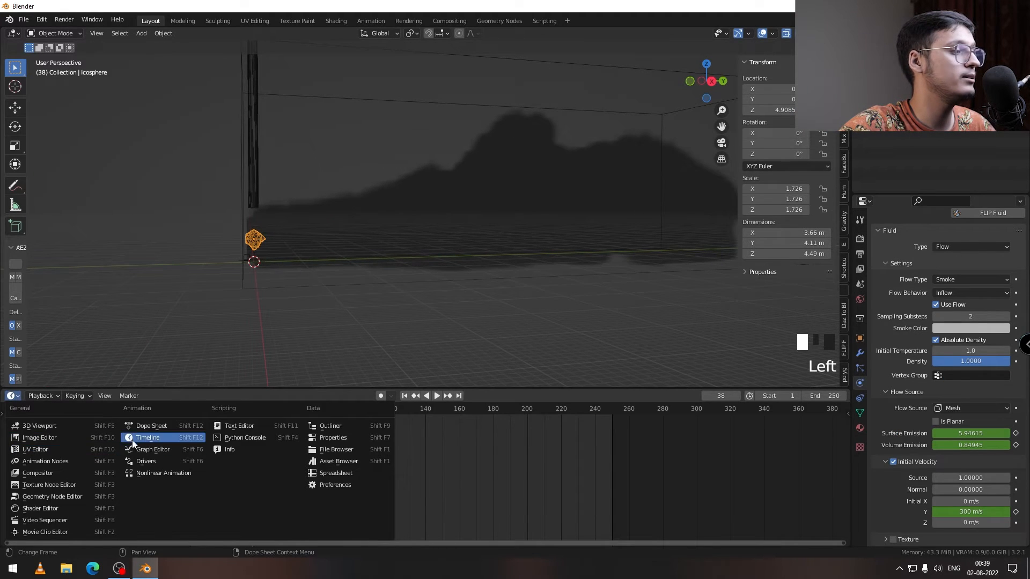
{"action": "left_click", "coordinate": [140, 448]}
{"action": "left_click", "coordinate": [48, 449]}
{"action": "left_click", "coordinate": [51, 457]}
{"action": "middle_click_drag", "start_coordinate": [320, 443], "coordinate": [244, 440]}
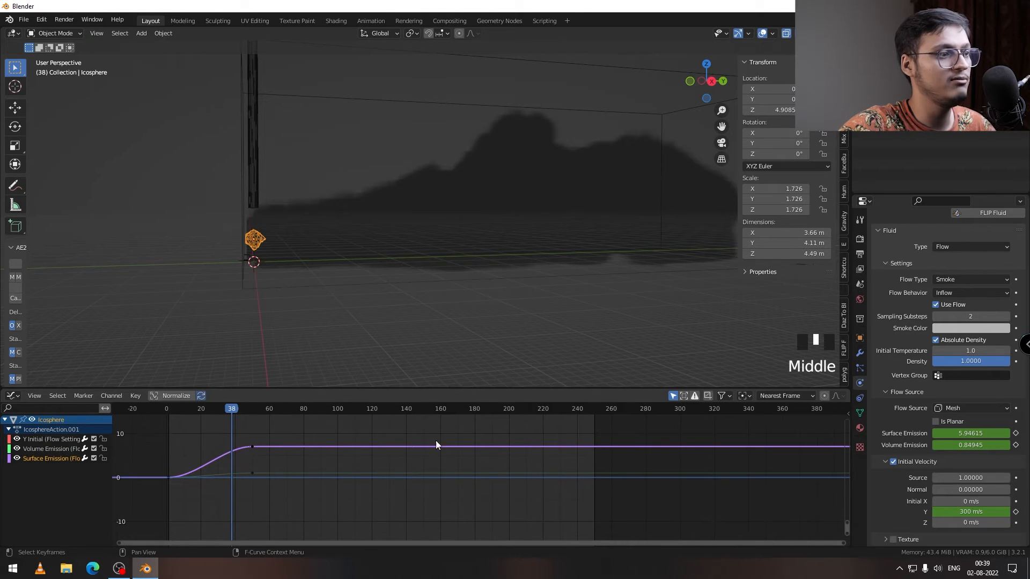
Step: Insert additional keyframes at intervals along the flat part of the icosphere's Surface Emission curve
{"action": "right_click", "coordinate": [294, 446], "text": "ctrl"}
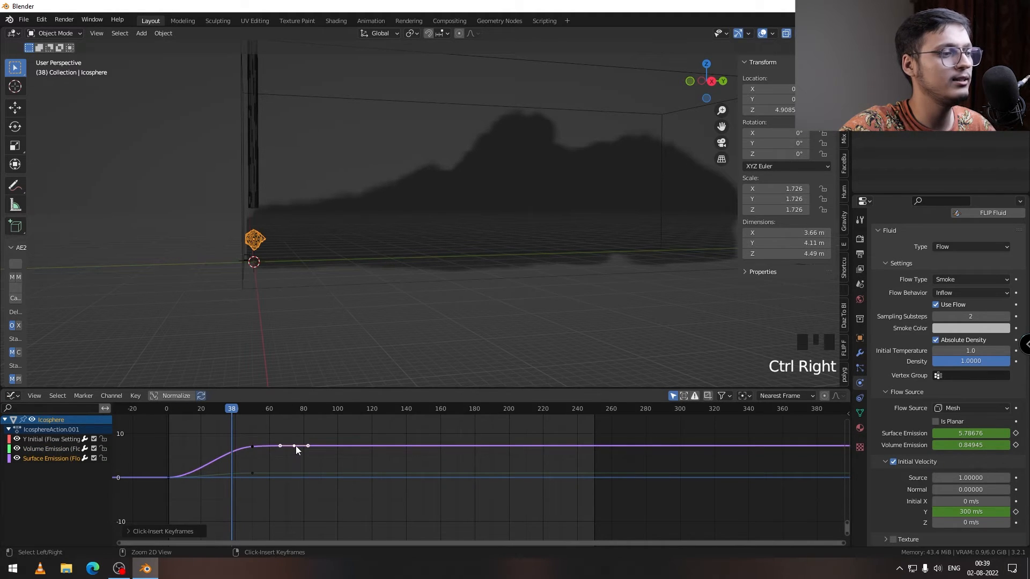
{"action": "right_click", "coordinate": [372, 446], "text": "ctrl"}
{"action": "right_click", "coordinate": [453, 444], "text": "ctrl"}
{"action": "right_click", "coordinate": [523, 440], "text": "ctrl"}
{"action": "right_click", "coordinate": [573, 444], "text": "ctrl"}
Step: Move the inserted Surface Emission keyframes up and down and add further ones to form an irregular wave up to about frame 240
{"action": "left_click_drag", "start_coordinate": [295, 446], "coordinate": [296, 438]}
{"action": "left_click_drag", "start_coordinate": [372, 445], "coordinate": [372, 456]}
{"action": "left_click_drag", "start_coordinate": [453, 444], "coordinate": [420, 426]}
{"action": "left_click", "coordinate": [500, 447], "text": "ctrl"}
{"action": "left_click_drag", "start_coordinate": [523, 440], "coordinate": [476, 430]}
{"action": "right_click", "coordinate": [500, 446], "text": "ctrl"}
{"action": "right_click", "coordinate": [337, 447], "text": "ctrl"}
{"action": "left_click_drag", "start_coordinate": [337, 446], "coordinate": [358, 452]}
{"action": "scroll", "coordinate": [358, 452], "scroll_direction": "down", "scroll_amount": 5}
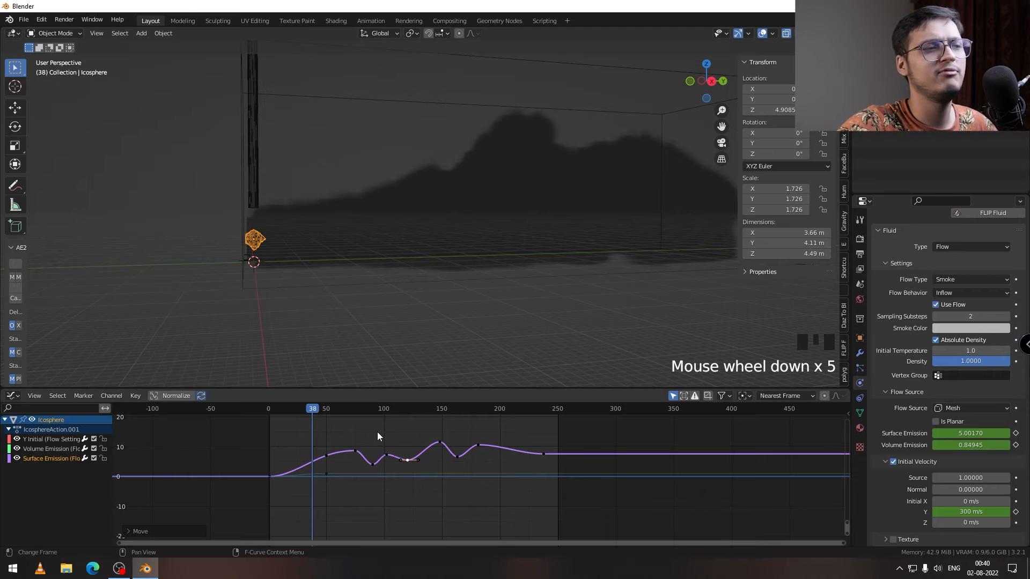
Step: Add a Wind force field to the scene at the 3D cursor
{"action": "mouse_move", "coordinate": [397, 383]}
{"action": "middle_mouse_down"}
{"action": "mouse_move", "coordinate": [362, 227]}
{"action": "mouse_move", "coordinate": [317, 208]}
{"action": "middle_mouse_up"}
{"action": "scroll", "coordinate": [360, 253], "scroll_direction": "down", "scroll_amount": 5}
{"action": "key", "text": "shift+a"}
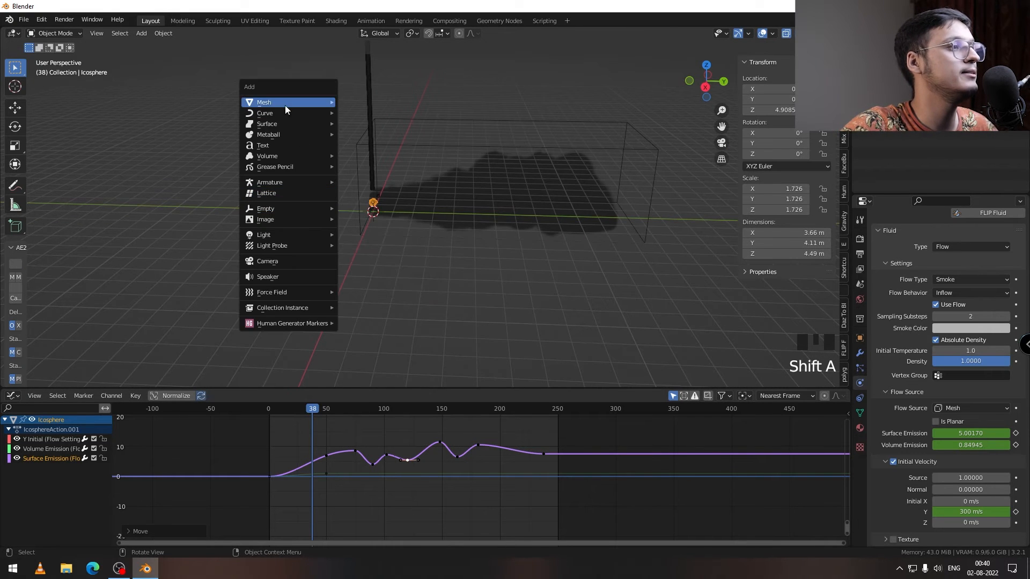
{"action": "mouse_move", "coordinate": [303, 292]}
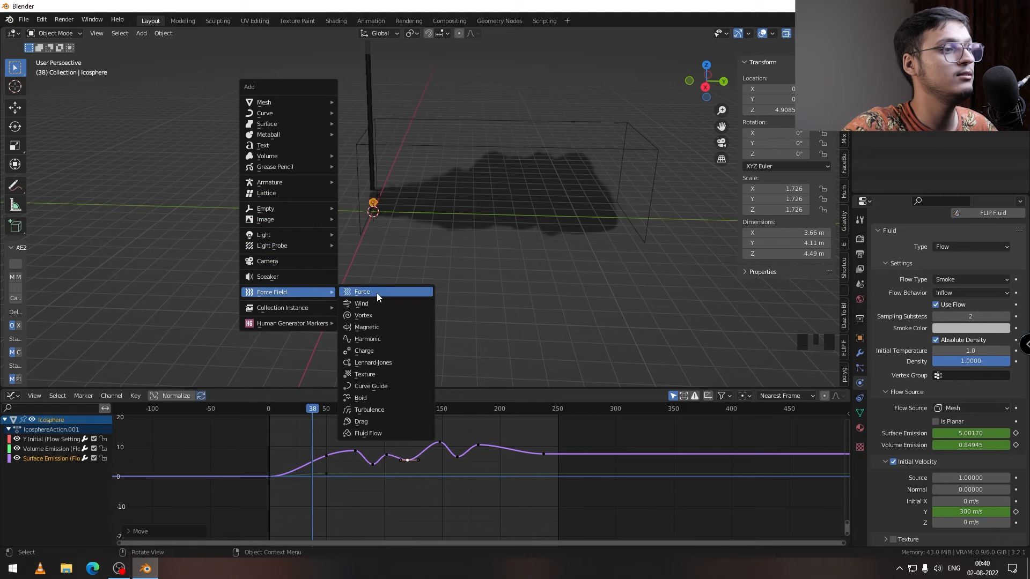
{"action": "left_click", "coordinate": [374, 292]}
{"action": "middle_click_drag", "start_coordinate": [373, 293], "coordinate": [391, 231]}
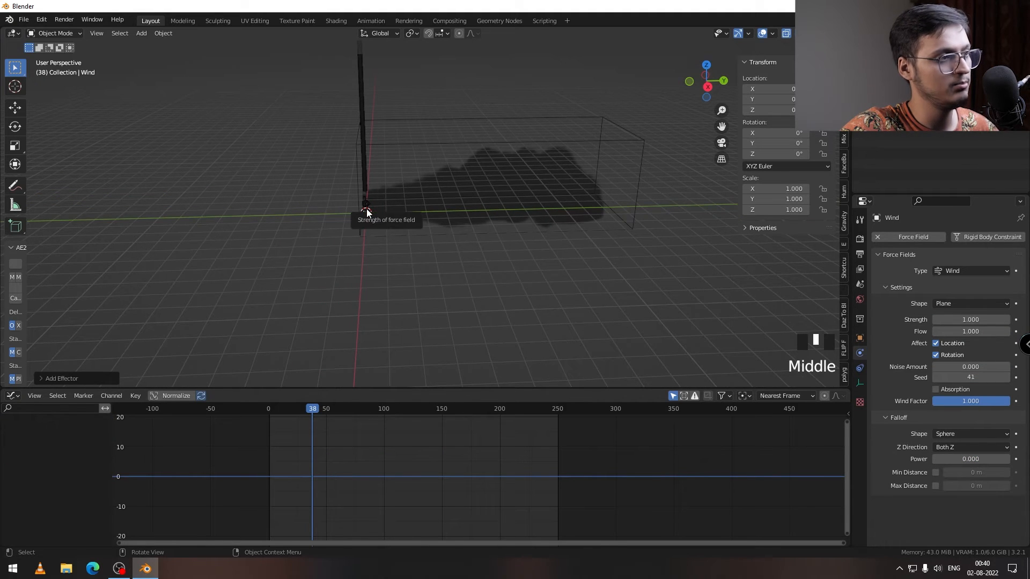
Step: Move the wind field along Y to about -14.55 m and scale it up to about 28.6
{"action": "key", "text": "g"}
{"action": "key", "text": "y"}
{"action": "left_click", "coordinate": [337, 210]}
{"action": "key", "text": "s"}
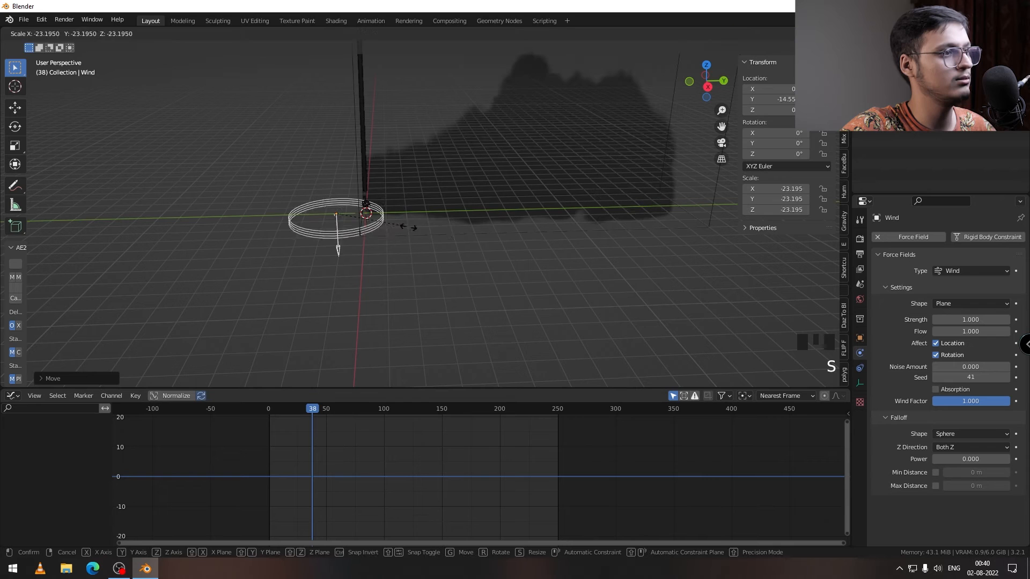
{"action": "left_click", "coordinate": [414, 215]}
{"action": "key", "text": "ctrl+z"}
Step: Rotate the wind field 270° about X and reposition it behind the emitter at about Y -19.6 m and Z 10.2 m
{"action": "key", "text": "r"}
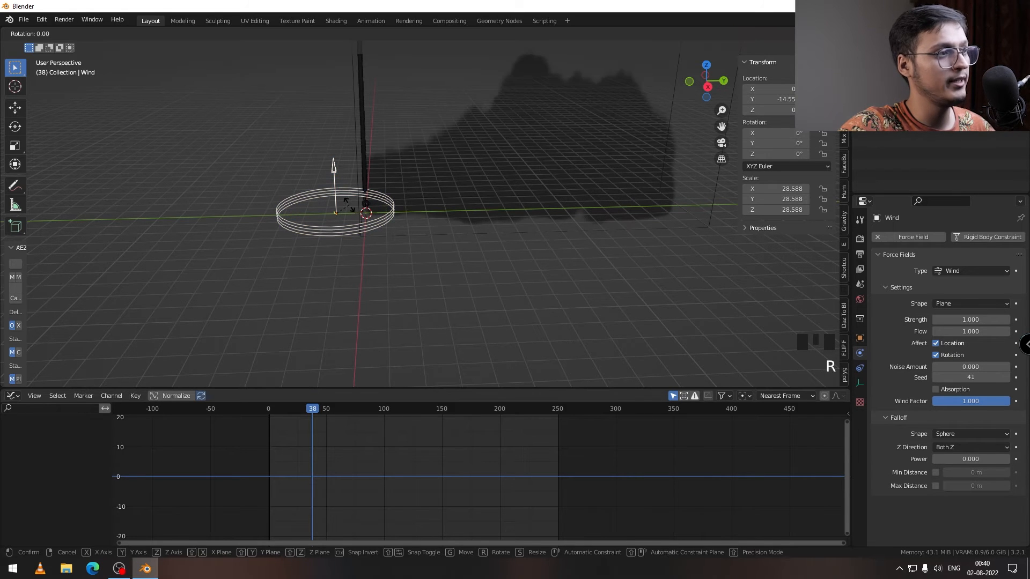
{"action": "key", "text": "x"}
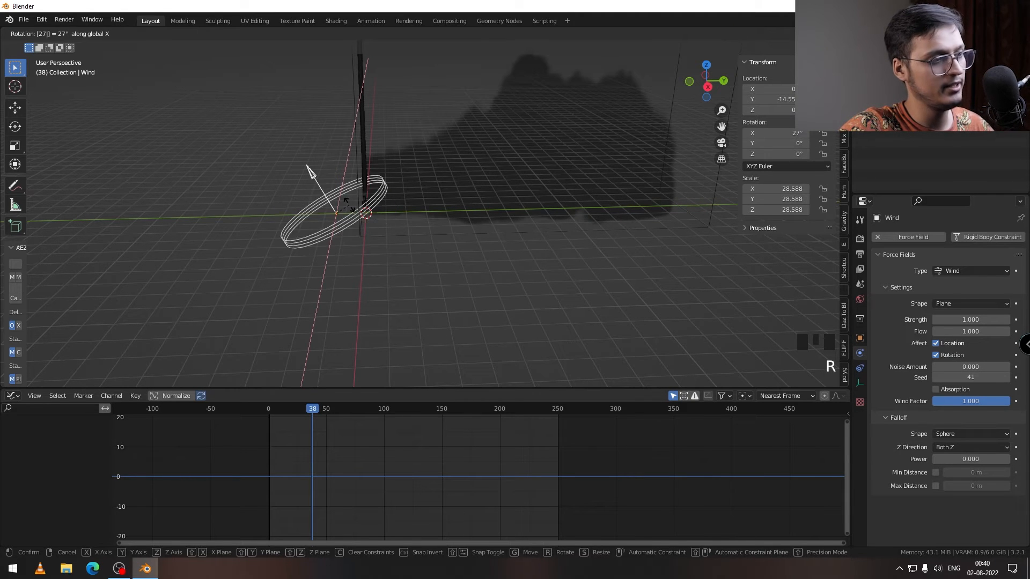
{"action": "left_click", "coordinate": [346, 235]}
{"action": "middle_click_drag", "start_coordinate": [346, 236], "coordinate": [346, 213]}
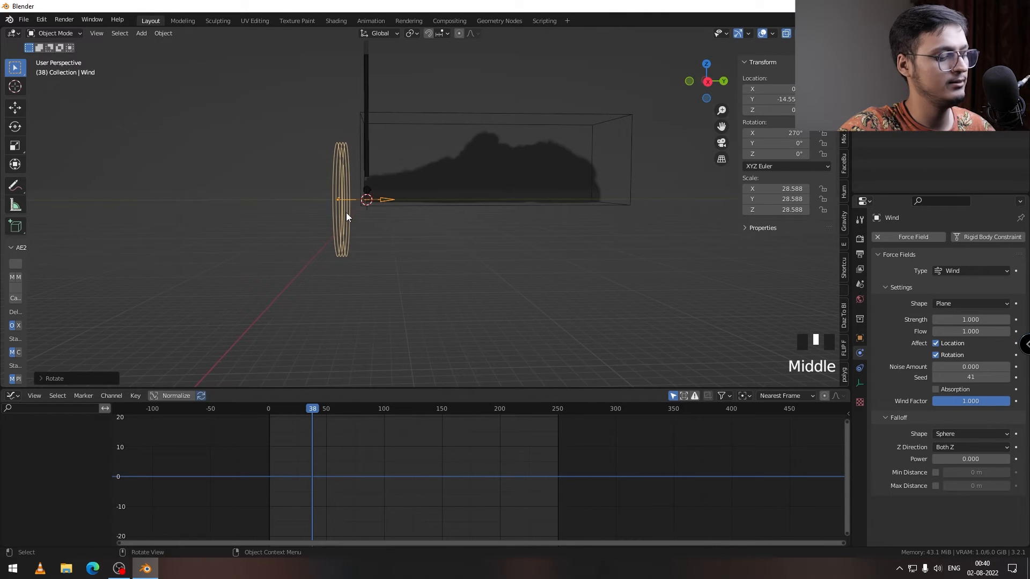
{"action": "key", "text": "ctrl+z"}
{"action": "key", "text": "ctrl+z"}
{"action": "key", "text": "ctrl+z"}
{"action": "middle_click_drag", "start_coordinate": [391, 308], "coordinate": [398, 207]}
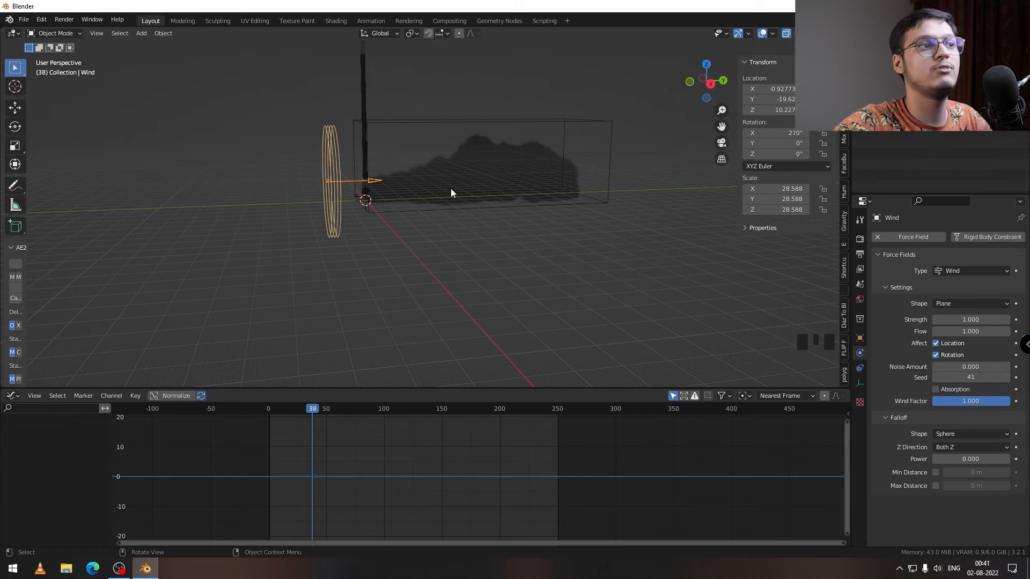
Step: Set the wind field's Strength to 1.4 and Flow to 1.3
{"action": "middle_click_drag", "start_coordinate": [624, 246], "coordinate": [445, 233]}
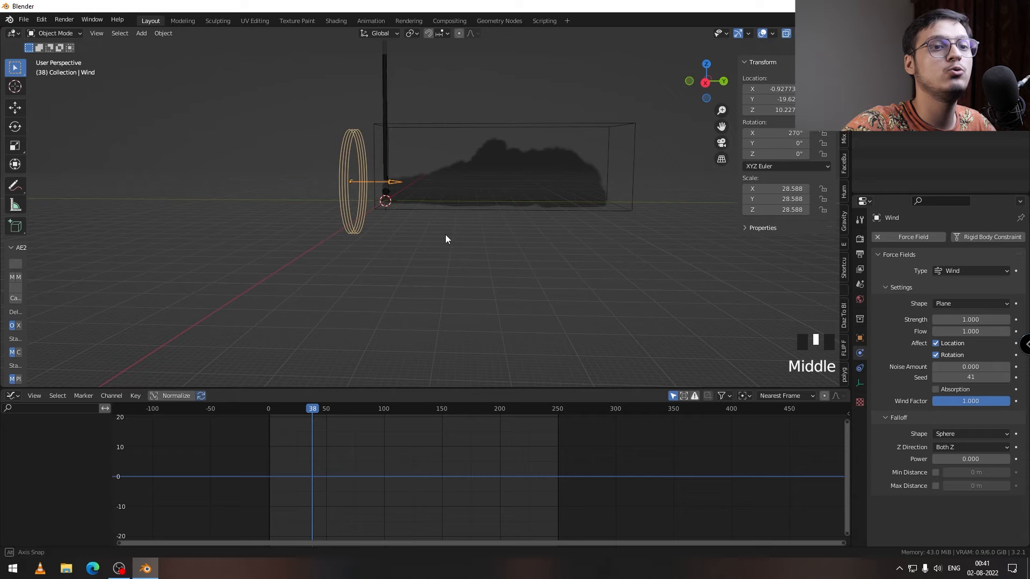
{"action": "left_click", "coordinate": [988, 331]}
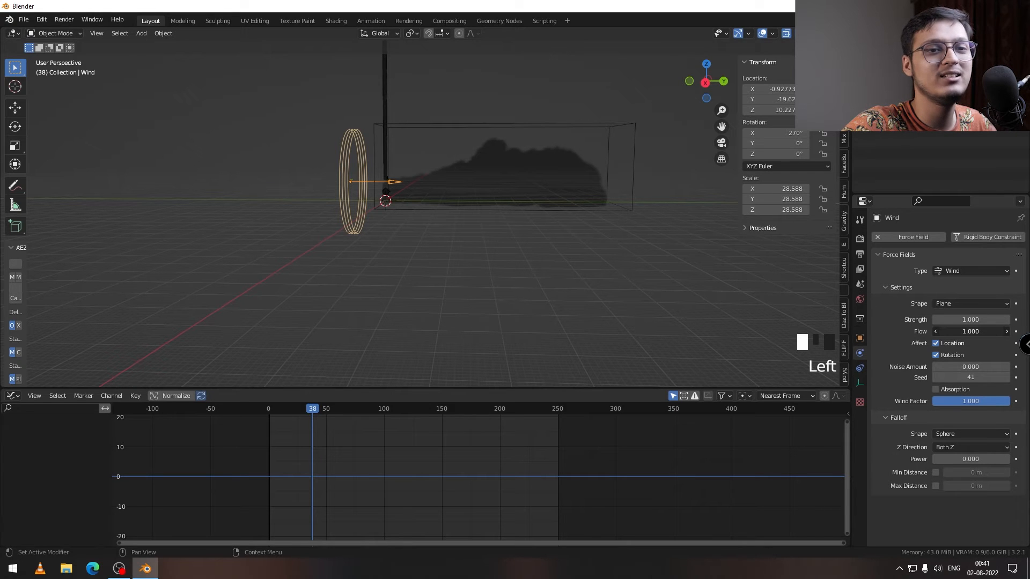
{"action": "left_click_drag", "start_coordinate": [980, 320], "coordinate": [992, 320]}
{"action": "middle_click_drag", "start_coordinate": [523, 262], "coordinate": [503, 259]}
{"action": "scroll", "coordinate": [536, 264], "scroll_direction": "up", "scroll_amount": 2, "text": "shift"}
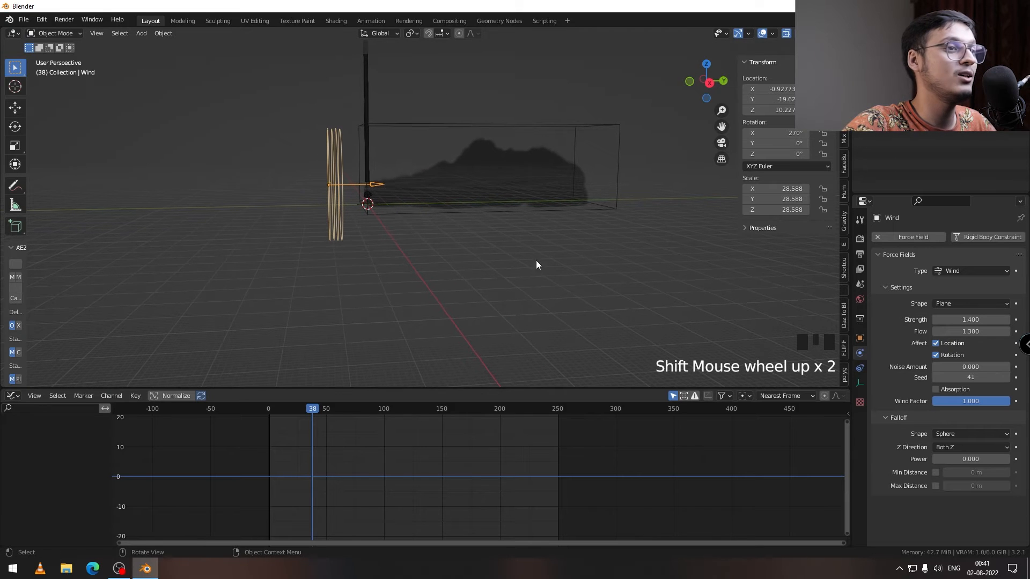
Step: Enable the Bottom border collision on the smoke domain
{"action": "left_click", "coordinate": [610, 208]}
{"action": "scroll", "coordinate": [906, 331], "scroll_direction": "down", "scroll_amount": 8}
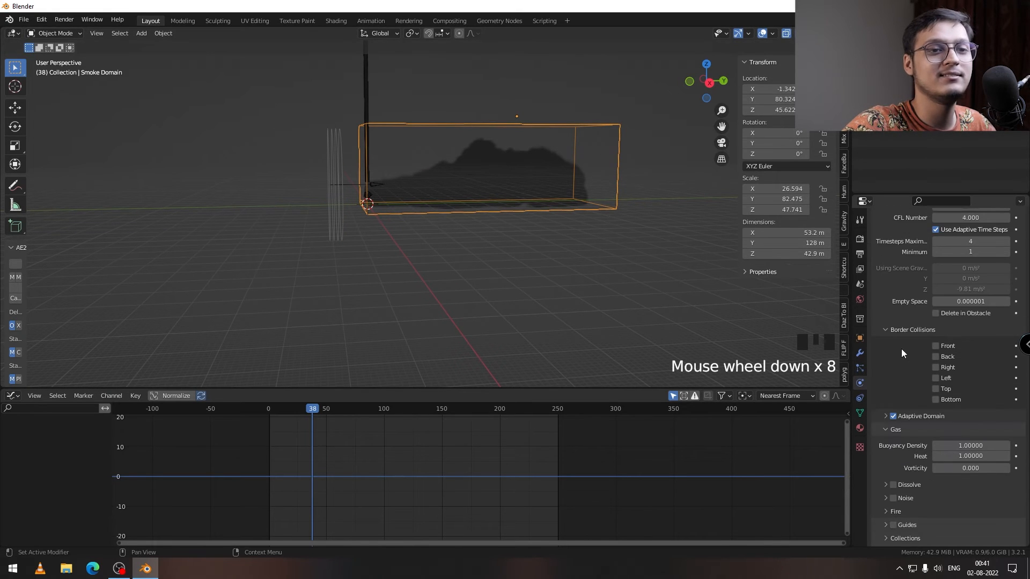
{"action": "left_click", "coordinate": [937, 399]}
{"action": "middle_click_drag", "start_coordinate": [477, 195], "coordinate": [398, 199]}
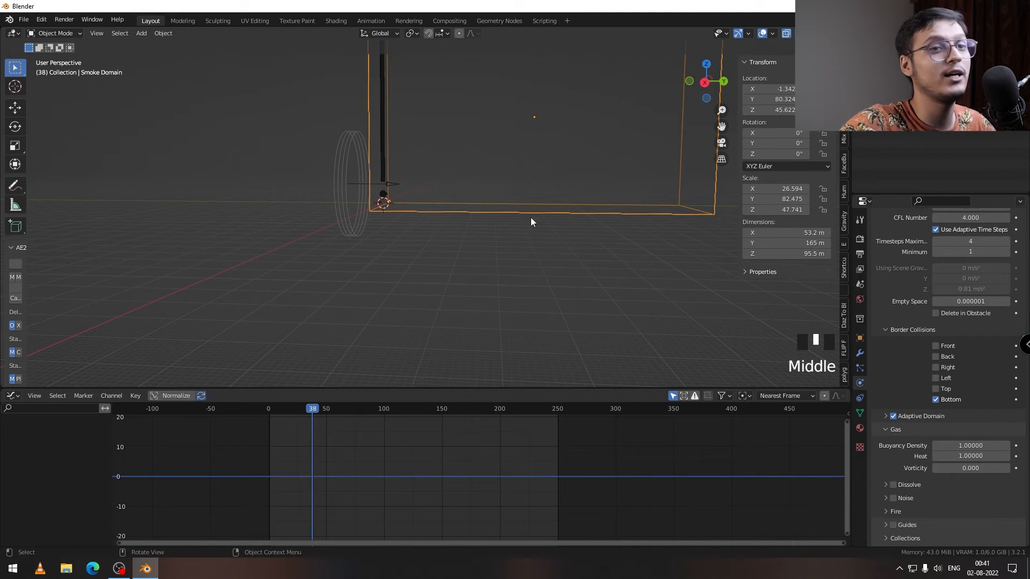
Step: Play the simulation to frame 80 and examine the rendered smoke in perspective and from the right side
{"action": "key", "text": "space"}
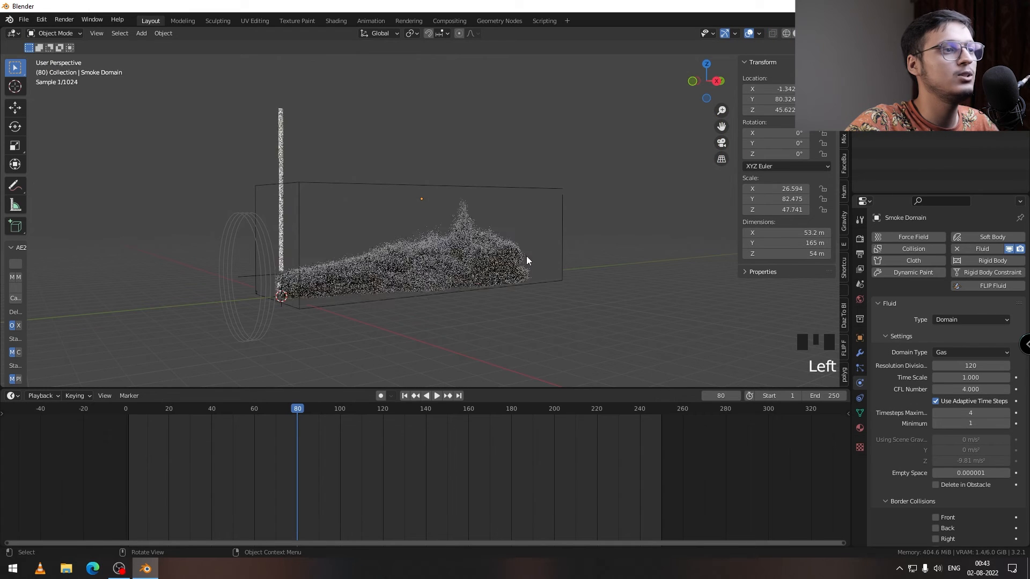
{"action": "middle_click_drag", "start_coordinate": [468, 271], "coordinate": [402, 275]}
{"action": "scroll", "coordinate": [425, 275], "scroll_direction": "up", "scroll_amount": 3}
{"action": "scroll", "coordinate": [429, 291], "scroll_direction": "down", "scroll_amount": 2}
{"action": "scroll", "coordinate": [355, 295], "scroll_direction": "up", "scroll_amount": 2}
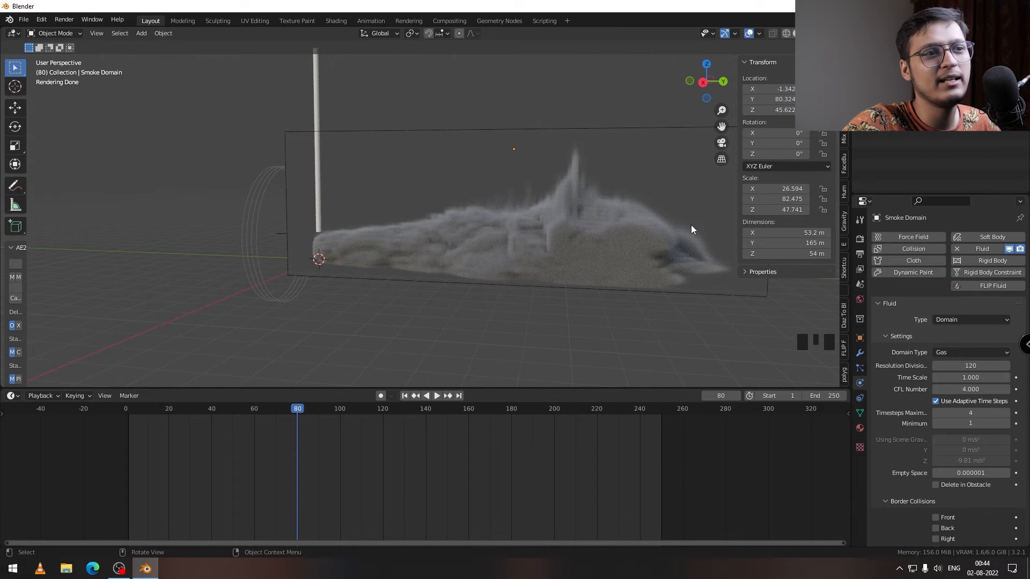
{"action": "mouse_move", "coordinate": [532, 259]}
{"action": "middle_mouse_down"}
{"action": "mouse_move", "coordinate": [540, 251]}
{"action": "mouse_move", "coordinate": [530, 250]}
{"action": "middle_mouse_up"}
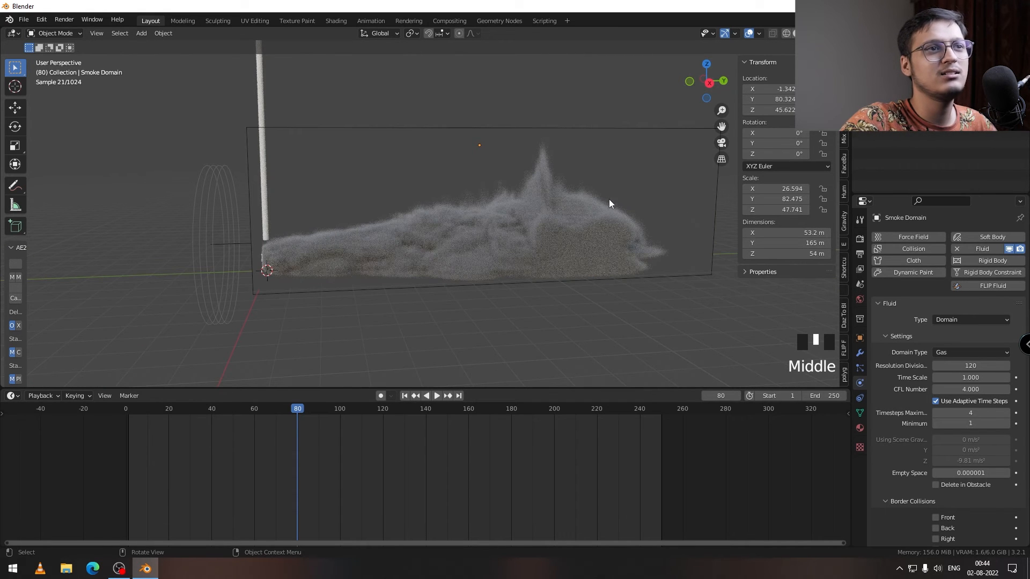
{"action": "left_click", "coordinate": [707, 85]}
{"action": "scroll", "coordinate": [511, 231], "scroll_direction": "down", "scroll_amount": 2}
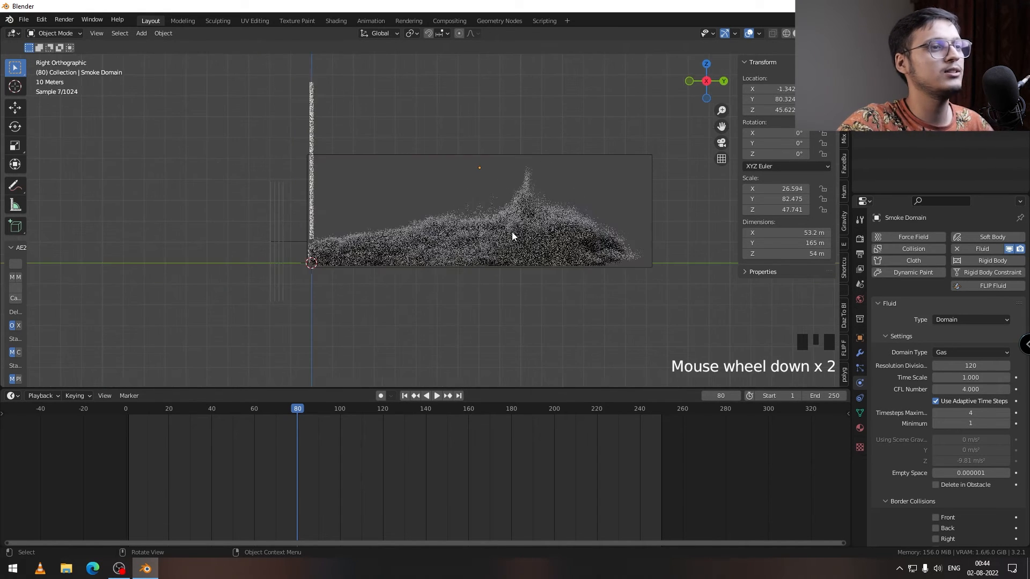
{"action": "left_click", "coordinate": [786, 33]}
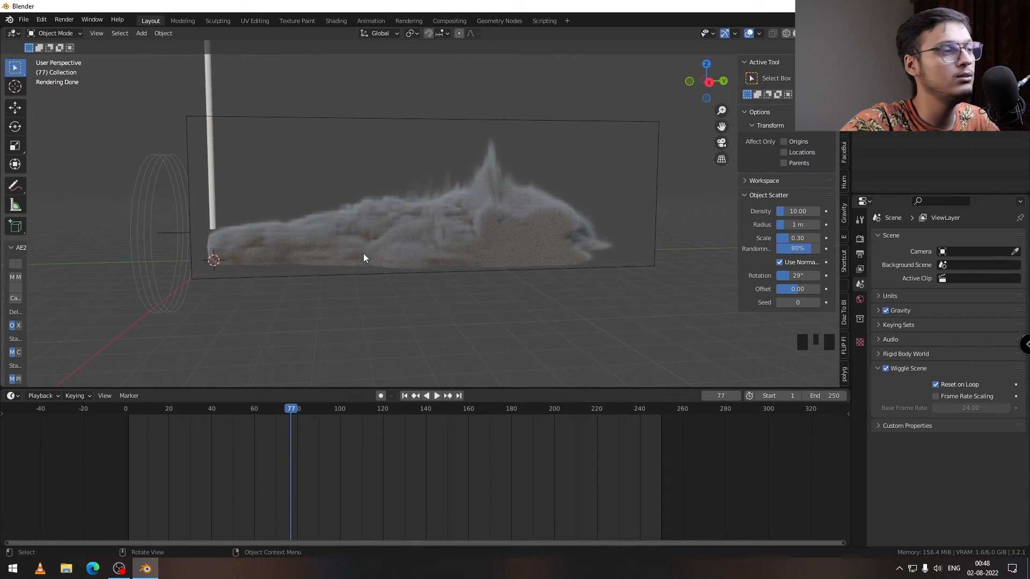
Step: Switch the viewport to solid shading and duplicate the icosphere emitter along Y to about 52.77 m
{"action": "middle_click_drag", "start_coordinate": [365, 256], "coordinate": [339, 246]}
{"action": "left_click", "coordinate": [772, 34]}
{"action": "middle_click_drag", "start_coordinate": [573, 129], "coordinate": [292, 237]}
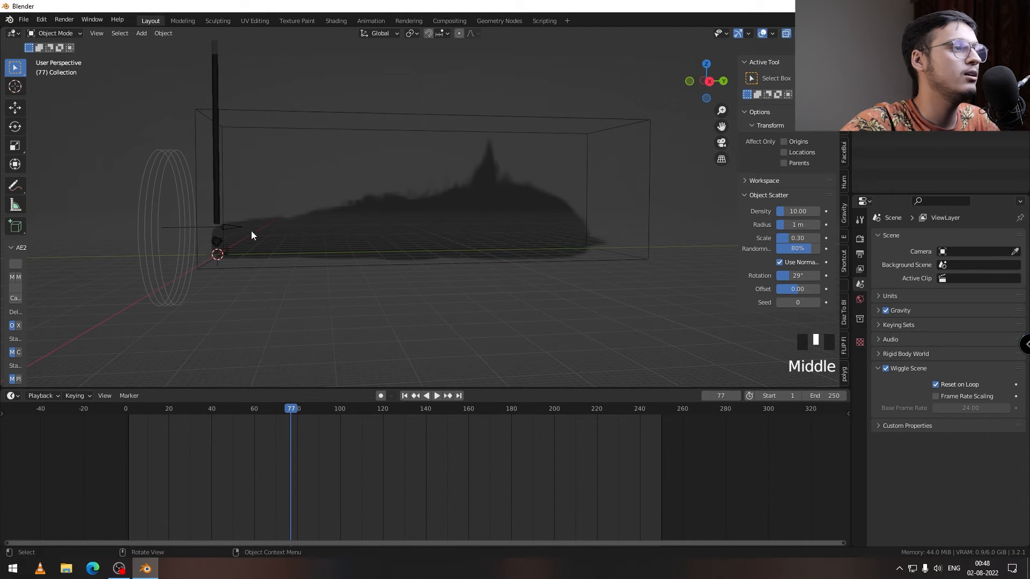
{"action": "left_click", "coordinate": [216, 242]}
{"action": "middle_click_drag", "start_coordinate": [216, 241], "coordinate": [221, 244]}
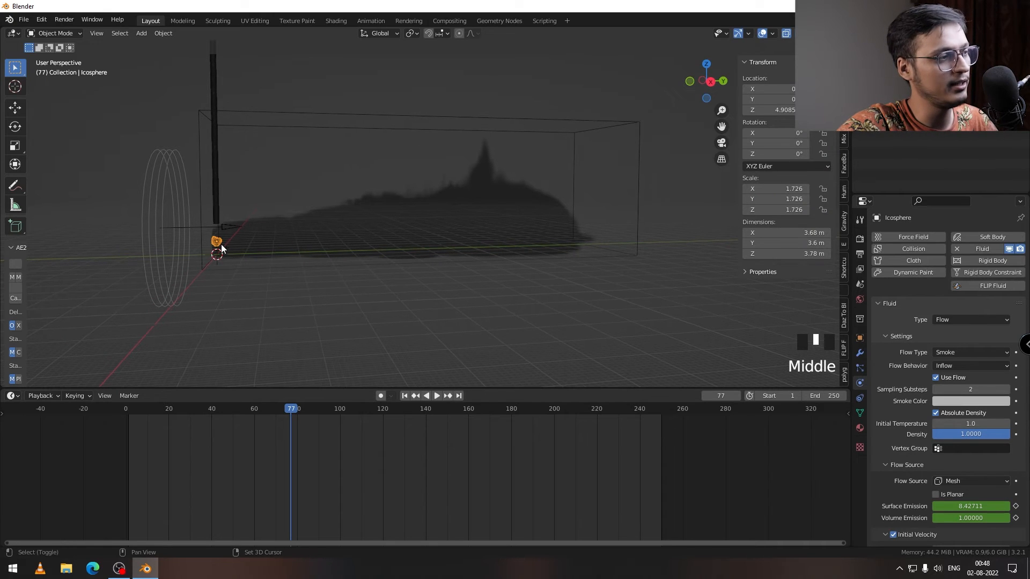
{"action": "key", "text": "shift+d"}
{"action": "key", "text": "y"}
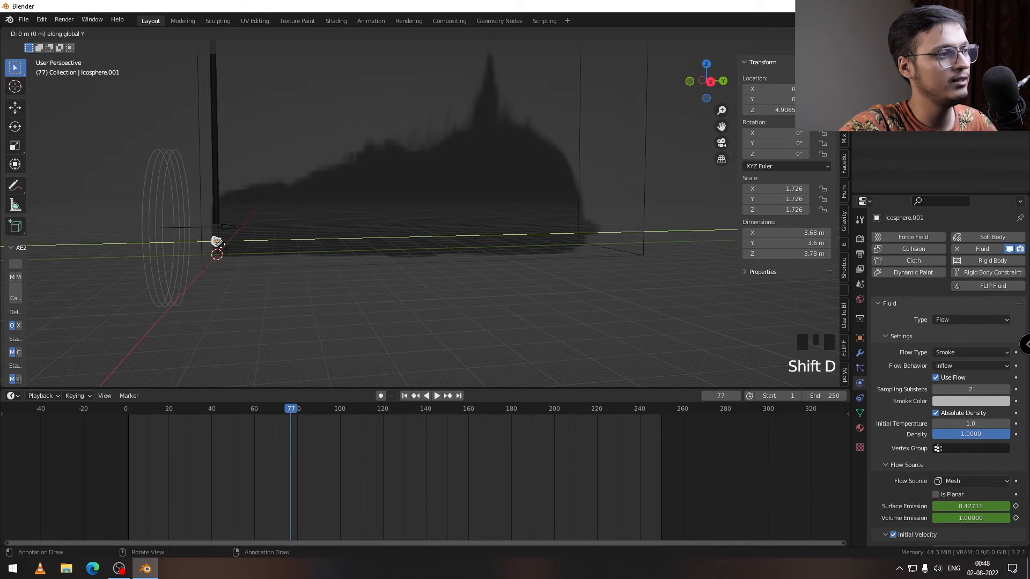
{"action": "left_click", "coordinate": [363, 250]}
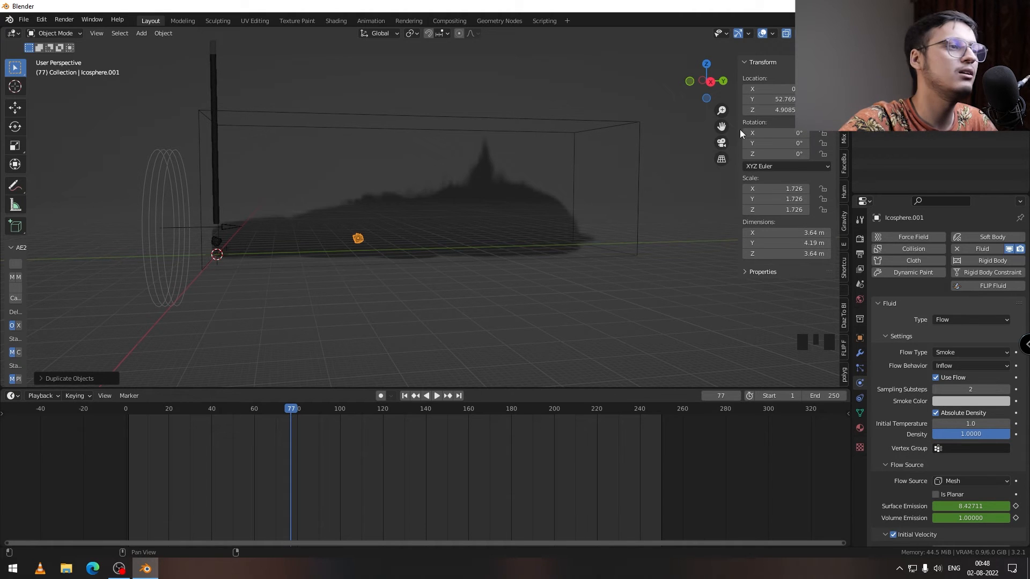
Step: Enlarge the duplicated icosphere to about 10 m across
{"action": "middle_click_drag", "start_coordinate": [359, 272], "coordinate": [355, 243]}
{"action": "key", "text": "s"}
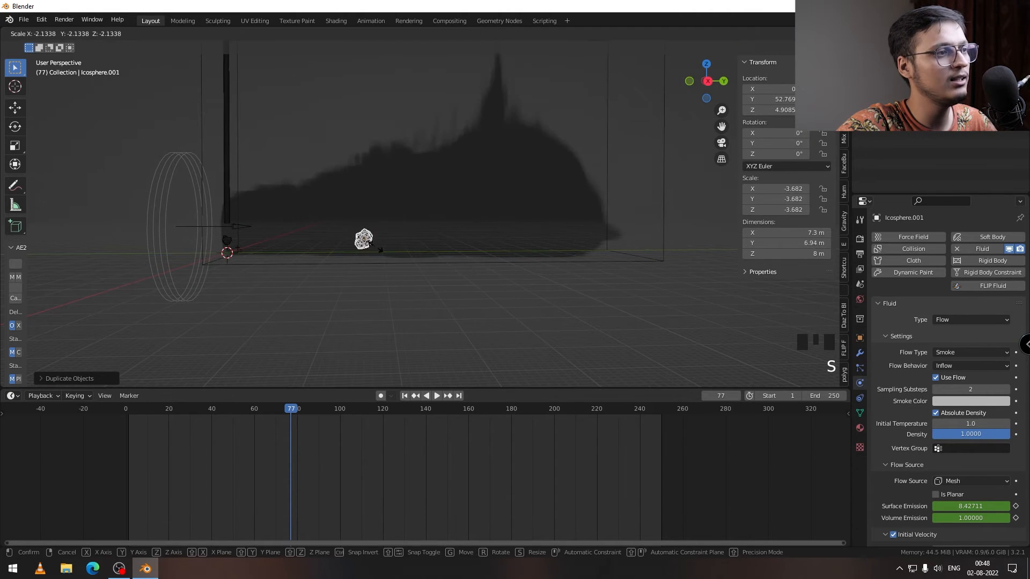
{"action": "left_click", "coordinate": [377, 251]}
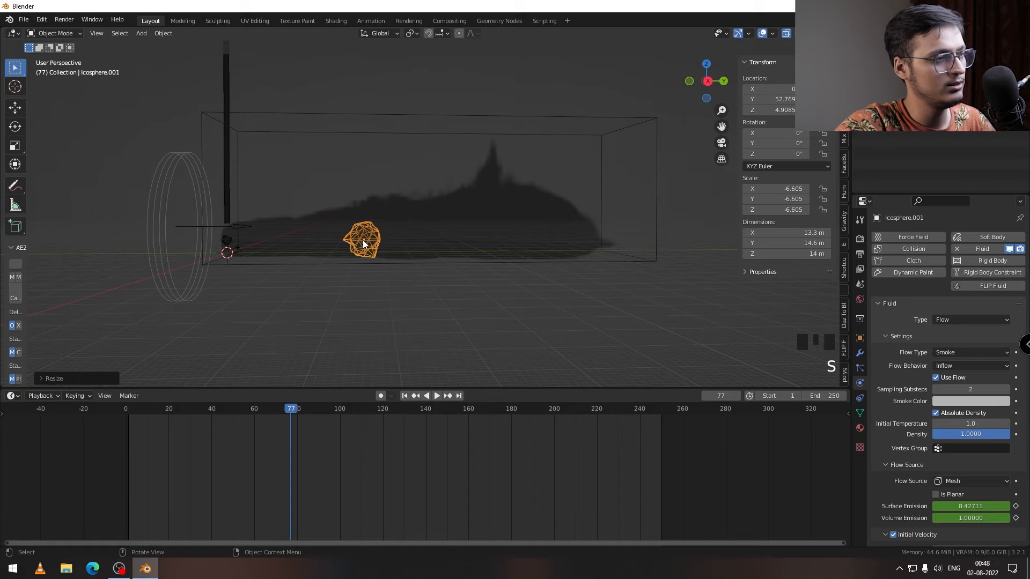
{"action": "key", "text": "s"}
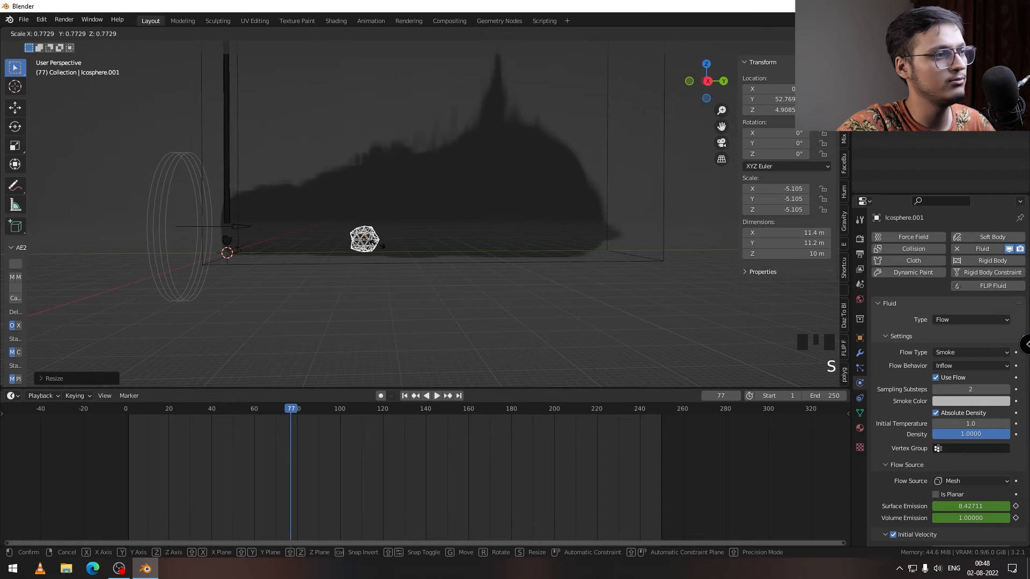
{"action": "left_click", "coordinate": [376, 244]}
Step: Play and scrub the simulation to frame 65 to check how the smoke passes the duplicated icosphere
{"action": "middle_click_drag", "start_coordinate": [314, 278], "coordinate": [345, 265]}
{"action": "key", "text": "space"}
{"action": "left_click", "coordinate": [148, 407]}
{"action": "left_click_drag", "start_coordinate": [148, 409], "coordinate": [265, 407]}
Step: Open the duplicated icosphere's curves in the Graph Editor and scrub to frame 32, where the smoke has passed it
{"action": "left_click", "coordinate": [378, 240]}
{"action": "left_click_drag", "start_coordinate": [11, 396], "coordinate": [161, 451]}
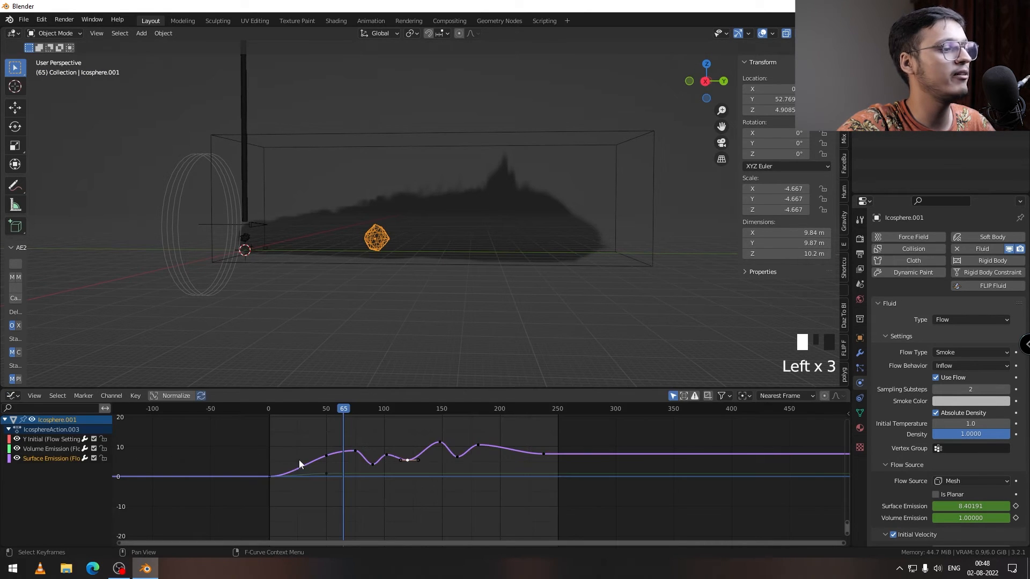
{"action": "scroll", "coordinate": [283, 462], "scroll_direction": "down", "scroll_amount": 2}
{"action": "left_click", "coordinate": [214, 407]}
{"action": "left_click_drag", "start_coordinate": [217, 410], "coordinate": [218, 409]}
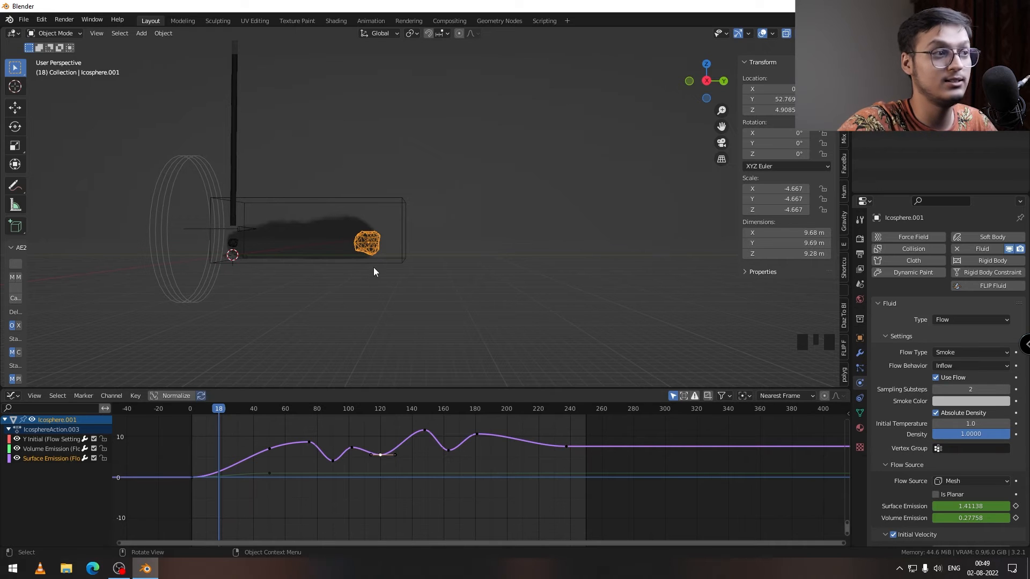
{"action": "left_click_drag", "start_coordinate": [216, 408], "coordinate": [240, 411]}
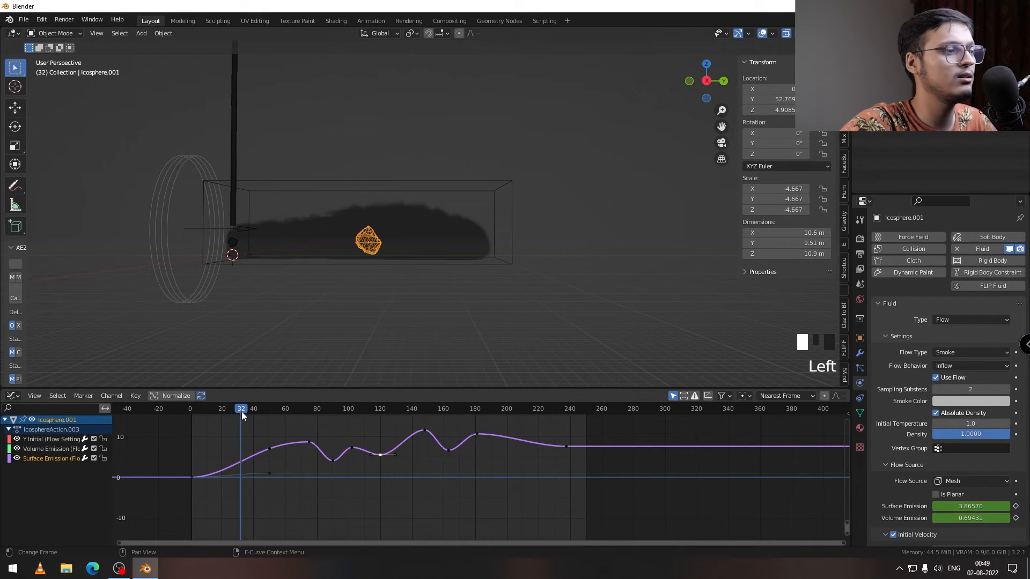
Step: Move the duplicated icosphere's starting emission keyframes 30 frames later and check the curves against the smoke
{"action": "left_click_drag", "start_coordinate": [212, 499], "coordinate": [185, 468]}
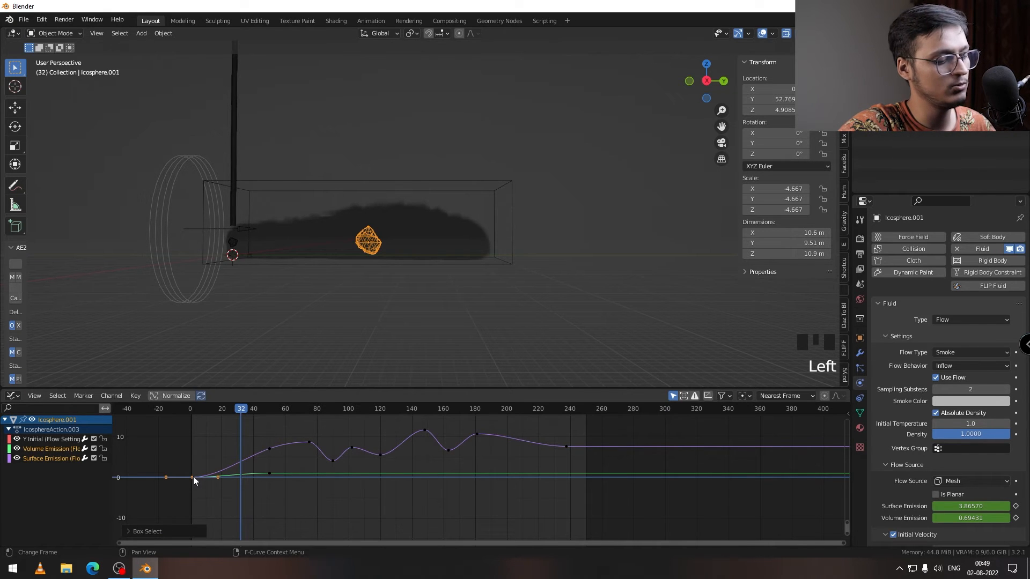
{"action": "key", "text": "g"}
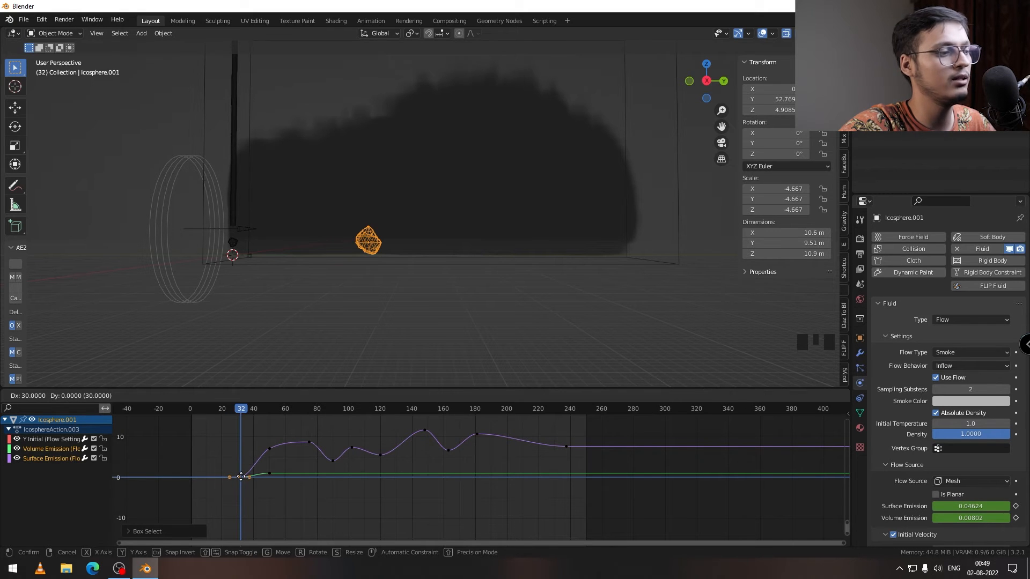
{"action": "left_click", "coordinate": [241, 476]}
{"action": "left_click_drag", "start_coordinate": [242, 411], "coordinate": [268, 436]}
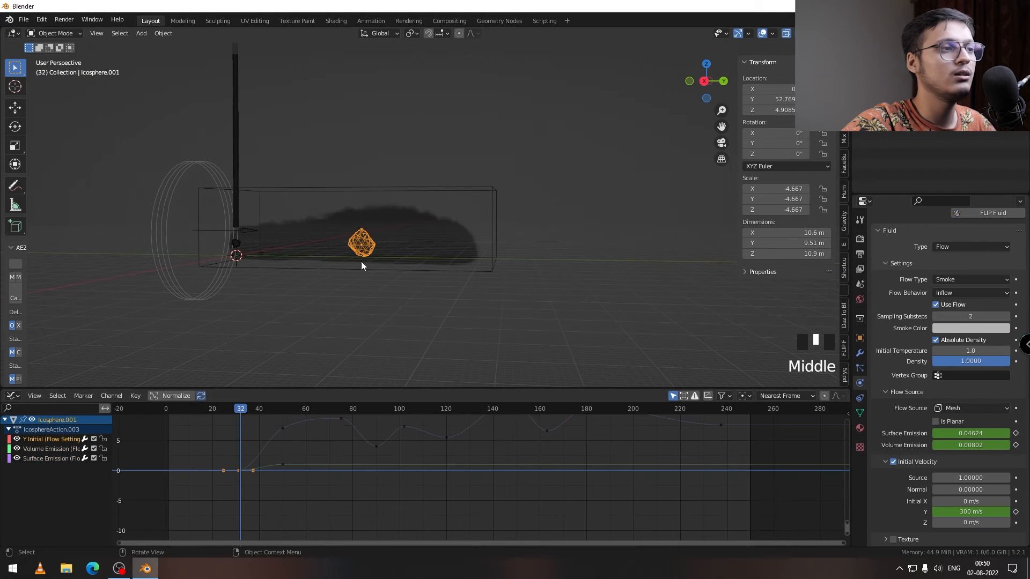
{"action": "scroll", "coordinate": [365, 263], "scroll_direction": "up", "scroll_amount": 3}
{"action": "middle_click_drag", "start_coordinate": [365, 263], "coordinate": [350, 285]}
{"action": "scroll", "coordinate": [342, 285], "scroll_direction": "down", "scroll_amount": 4}
{"action": "middle_click_drag", "start_coordinate": [376, 248], "coordinate": [378, 238]}
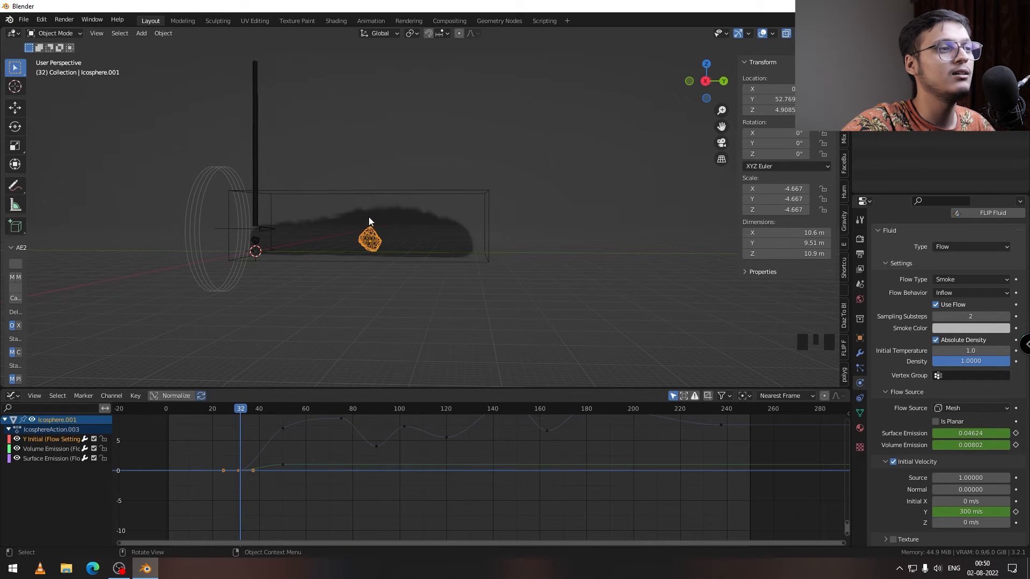
Step: Select the original icosphere and review its Surface Emission curve in the Graph Editor
{"action": "left_click", "coordinate": [256, 241]}
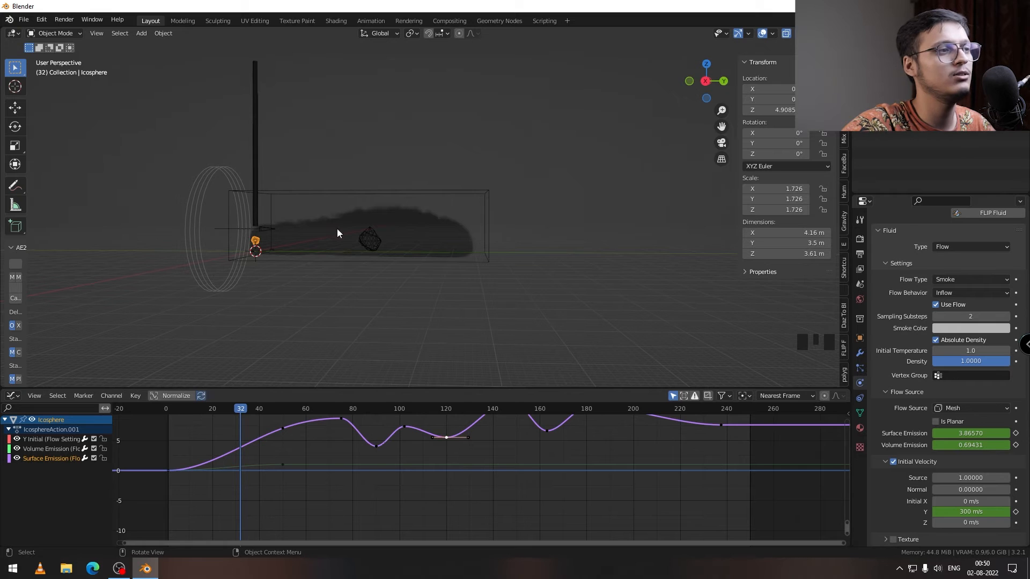
{"action": "scroll", "coordinate": [262, 437], "scroll_direction": "up", "scroll_amount": 5}
{"action": "scroll", "coordinate": [239, 448], "scroll_direction": "down", "scroll_amount": 4}
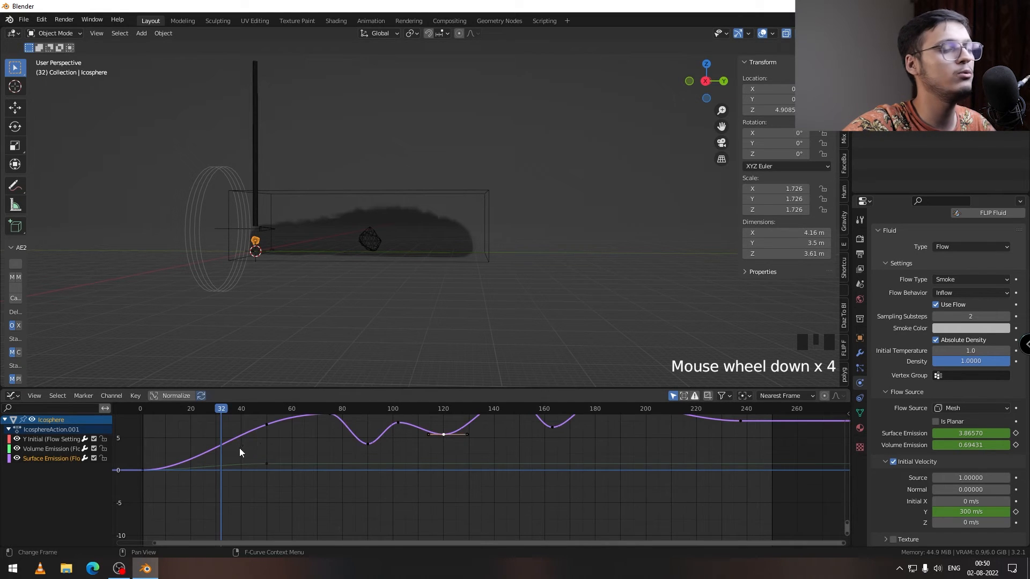
{"action": "middle_click_drag", "start_coordinate": [239, 448], "coordinate": [285, 450]}
Step: Add keyframes along the duplicated icosphere's Y initial velocity curve, varying it between about 280 and 290 m/s up to about frame 240
{"action": "left_click", "coordinate": [337, 465]}
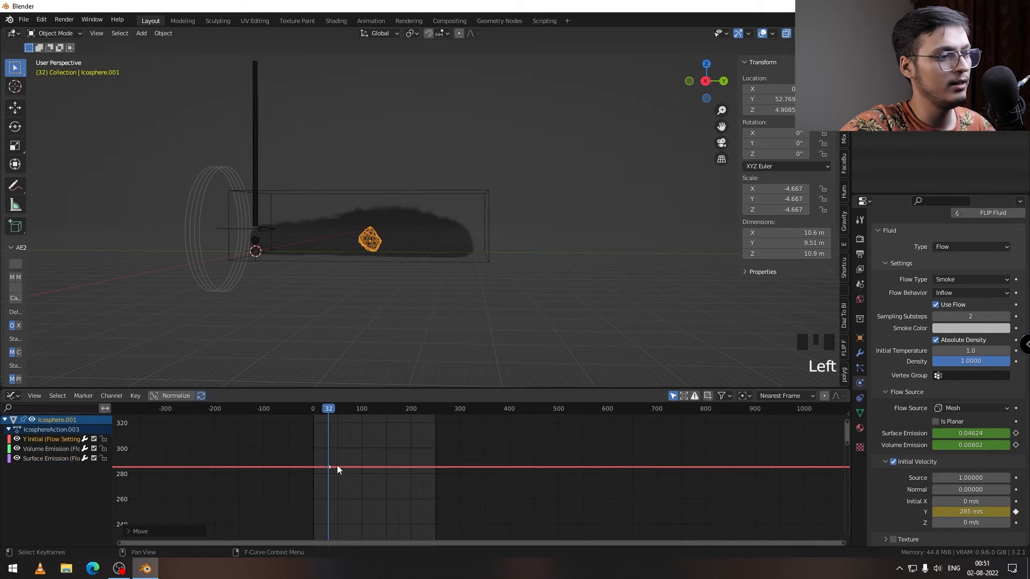
{"action": "right_click", "coordinate": [345, 468], "text": "ctrl"}
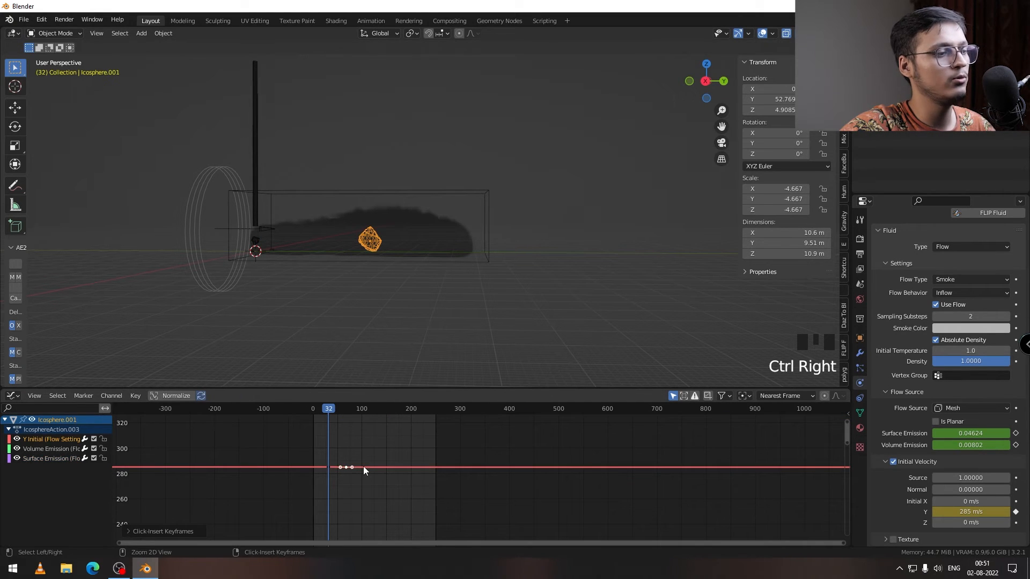
{"action": "right_click", "coordinate": [364, 466], "text": "ctrl"}
{"action": "right_click", "coordinate": [393, 468], "text": "ctrl"}
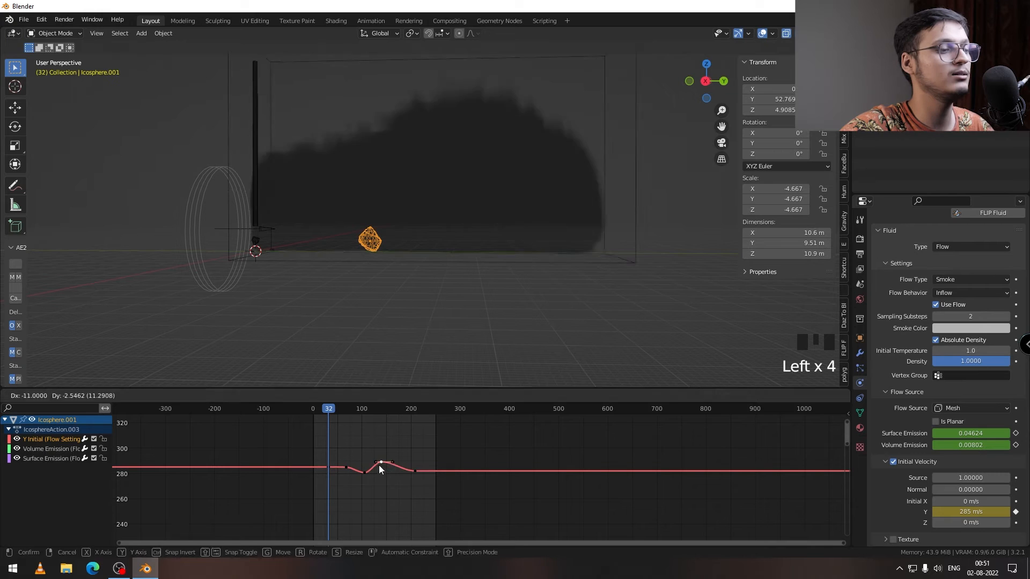
{"action": "left_click_drag", "start_coordinate": [379, 466], "coordinate": [402, 473]}
{"action": "right_click", "coordinate": [421, 471], "text": "ctrl"}
{"action": "key", "text": "Left"}
{"action": "key", "text": "Left"}
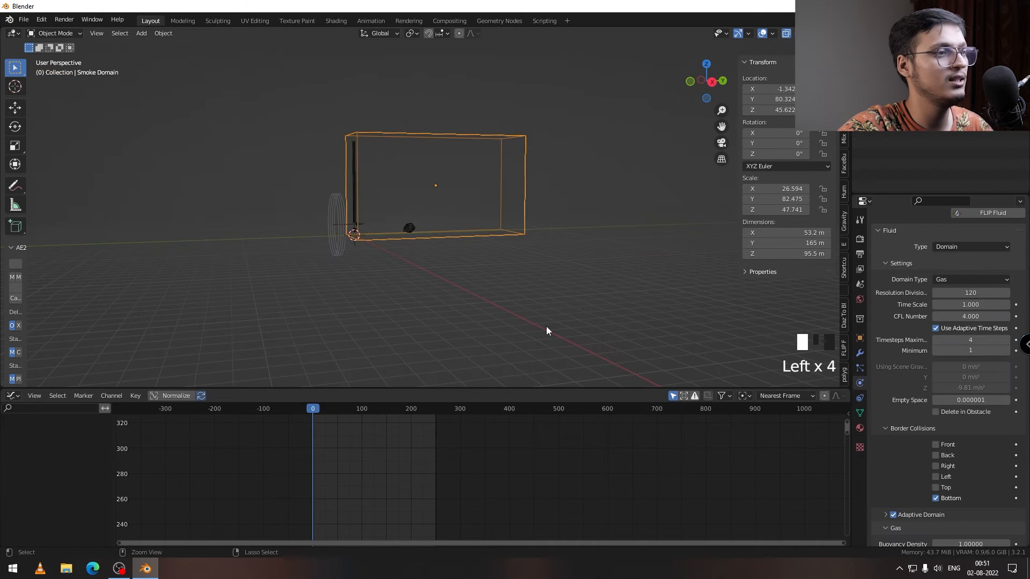
Step: Save the scene as untitled.blend in a new tut folder inside E:\2022\LAUNCH PROJECT
{"action": "key", "text": "ctrl+s"}
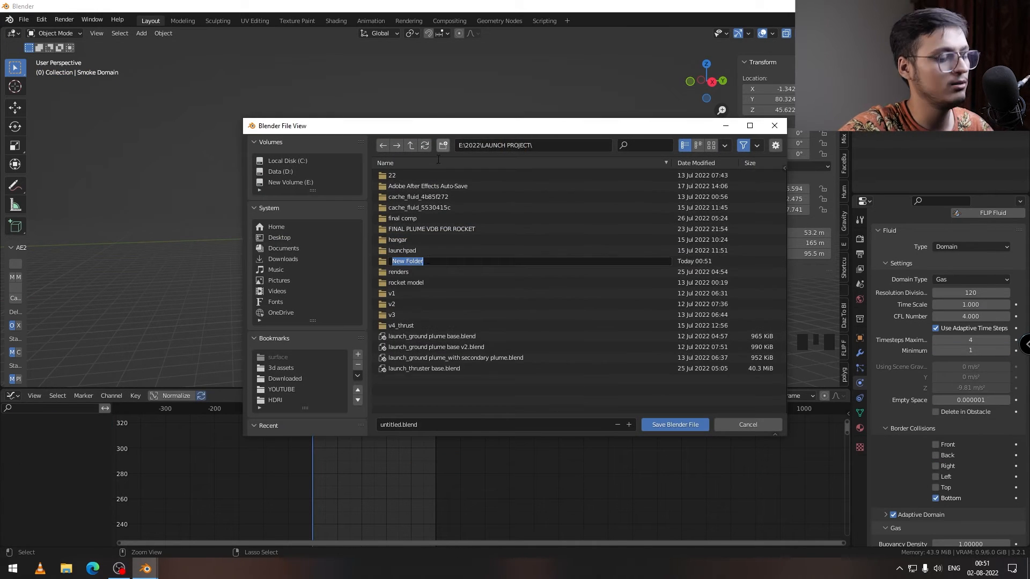
{"action": "left_click", "coordinate": [674, 424]}
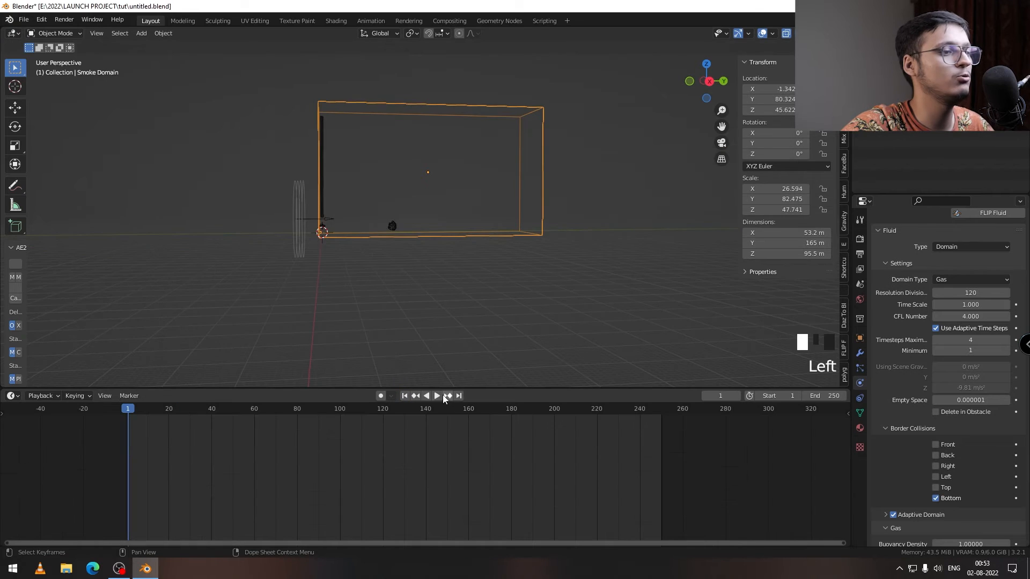
{"action": "key", "text": "Left"}
Step: Play the simulation to frame 71 and inspect the smoke's shape in the Cycles preview
{"action": "left_click", "coordinate": [436, 396]}
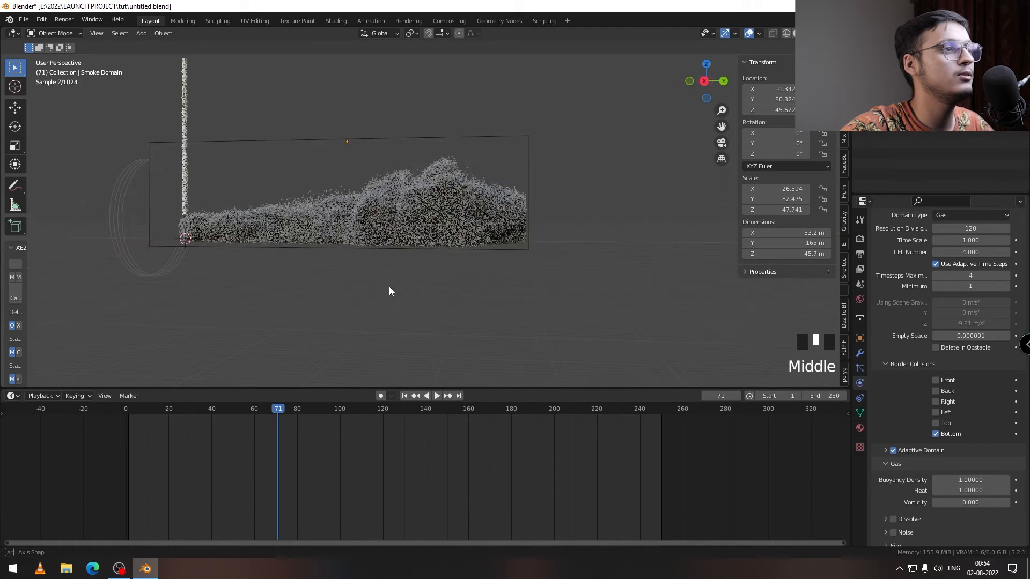
{"action": "middle_click_drag", "start_coordinate": [389, 287], "coordinate": [357, 247]}
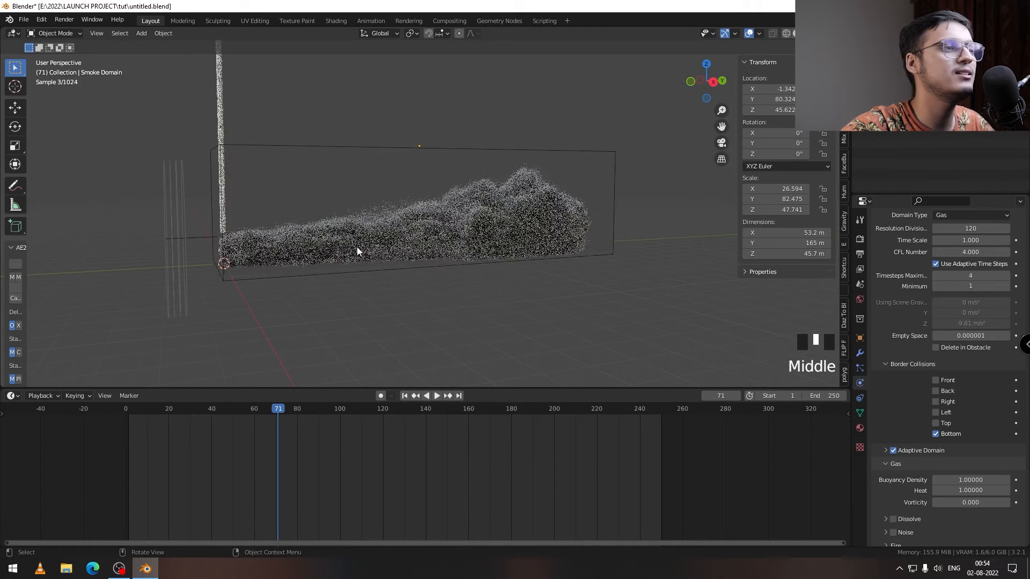
{"action": "middle_click_drag", "start_coordinate": [534, 278], "coordinate": [356, 211]}
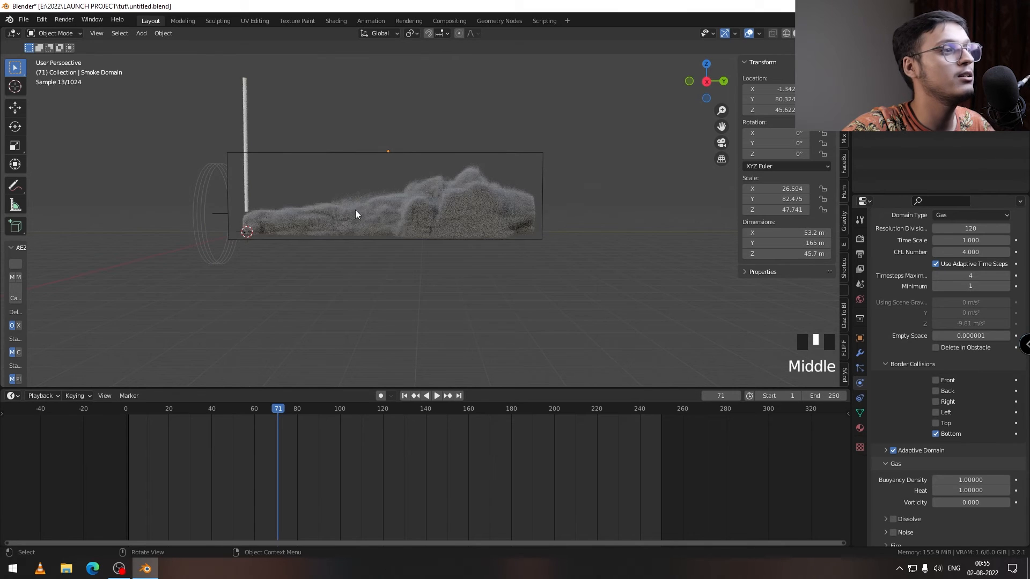
{"action": "scroll", "coordinate": [340, 218], "scroll_direction": "up", "scroll_amount": 3}
{"action": "scroll", "coordinate": [365, 181], "scroll_direction": "down", "scroll_amount": 3}
Step: Select the smoke domain and set its minimum timesteps to 3
{"action": "left_click", "coordinate": [358, 166]}
{"action": "left_click", "coordinate": [359, 157]}
{"action": "left_click", "coordinate": [937, 320]}
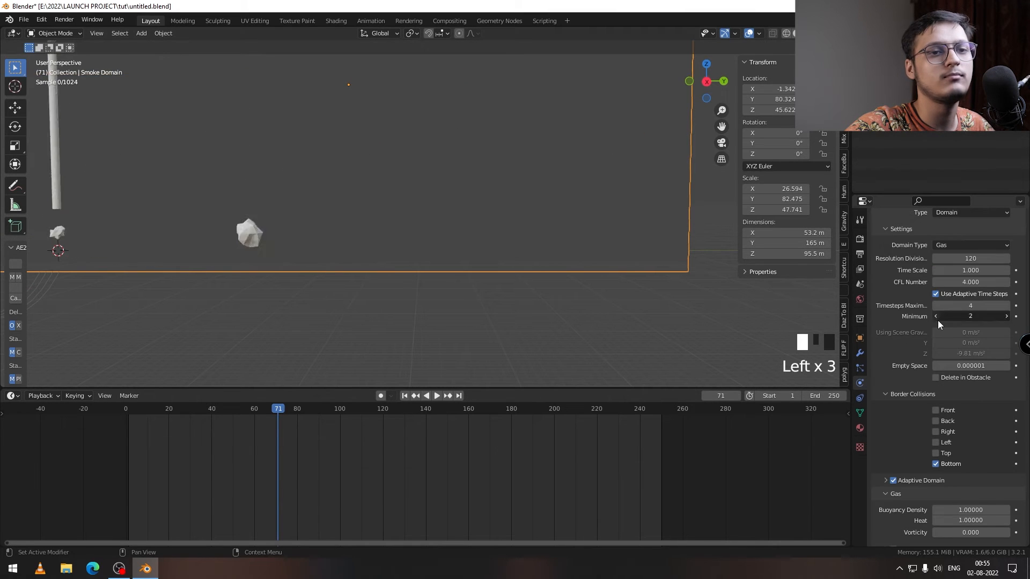
{"action": "scroll", "coordinate": [896, 321], "scroll_direction": "up", "scroll_amount": 4}
{"action": "scroll", "coordinate": [896, 320], "scroll_direction": "down", "scroll_amount": 4}
{"action": "scroll", "coordinate": [886, 276], "scroll_direction": "up", "scroll_amount": 3}
{"action": "scroll", "coordinate": [893, 275], "scroll_direction": "down", "scroll_amount": 3}
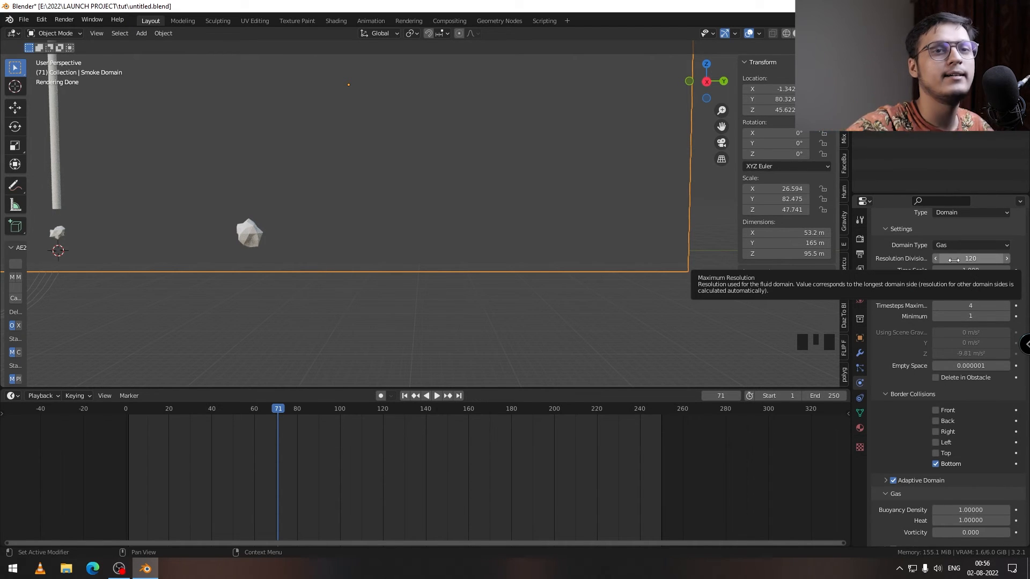
{"action": "scroll", "coordinate": [899, 285], "scroll_direction": "down", "scroll_amount": 1}
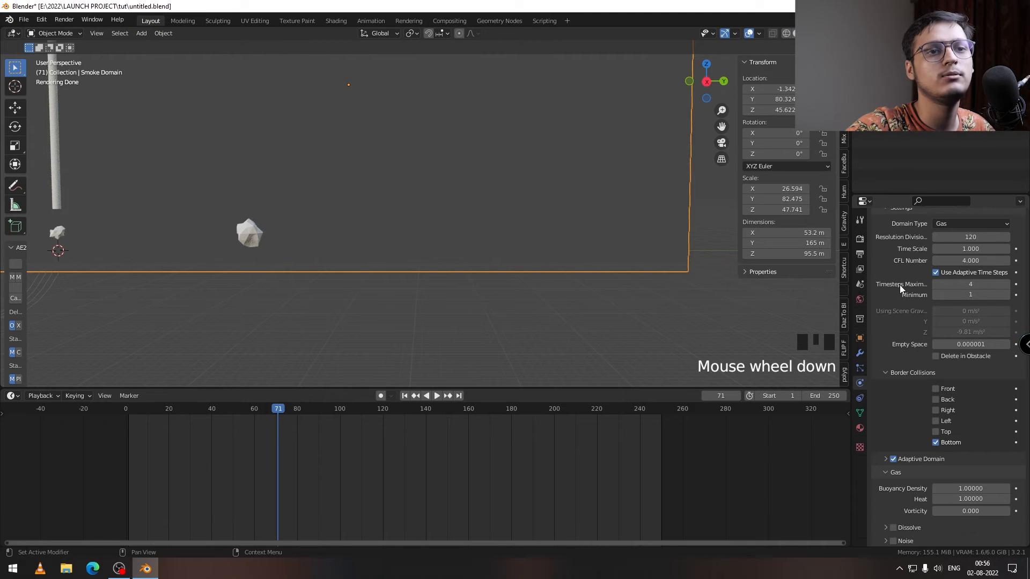
{"action": "left_click", "coordinate": [1005, 295]}
{"action": "left_click", "coordinate": [1005, 295]}
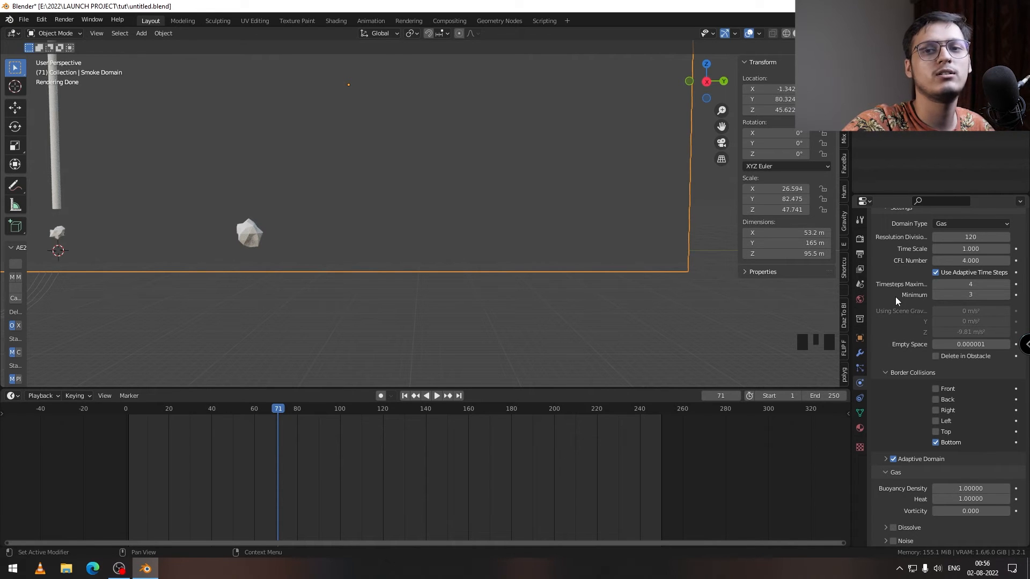
Step: Set the smoke domain's gas vorticity to 0.1
{"action": "scroll", "coordinate": [895, 296], "scroll_direction": "down", "scroll_amount": 5}
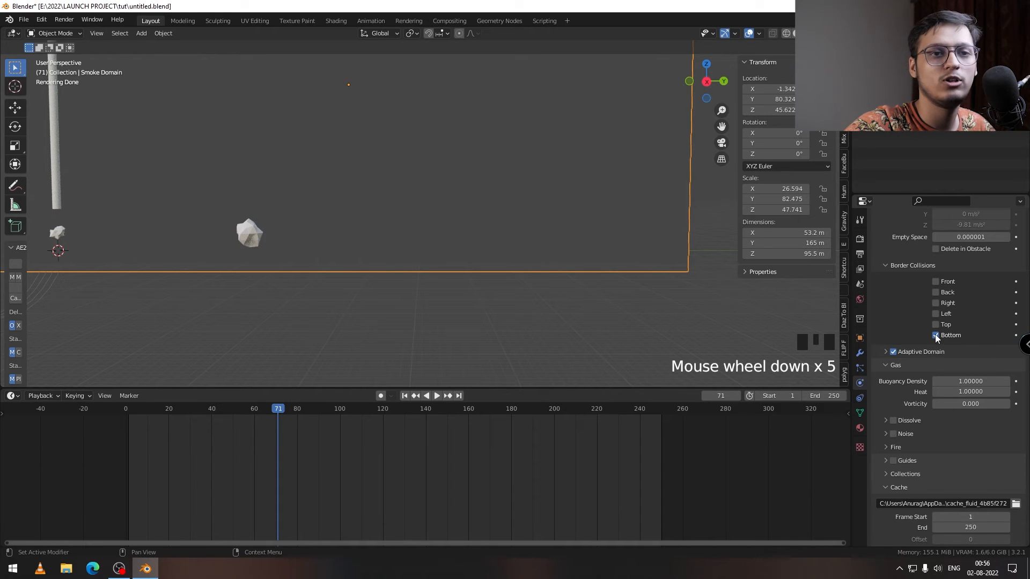
{"action": "scroll", "coordinate": [908, 325], "scroll_direction": "down", "scroll_amount": 2}
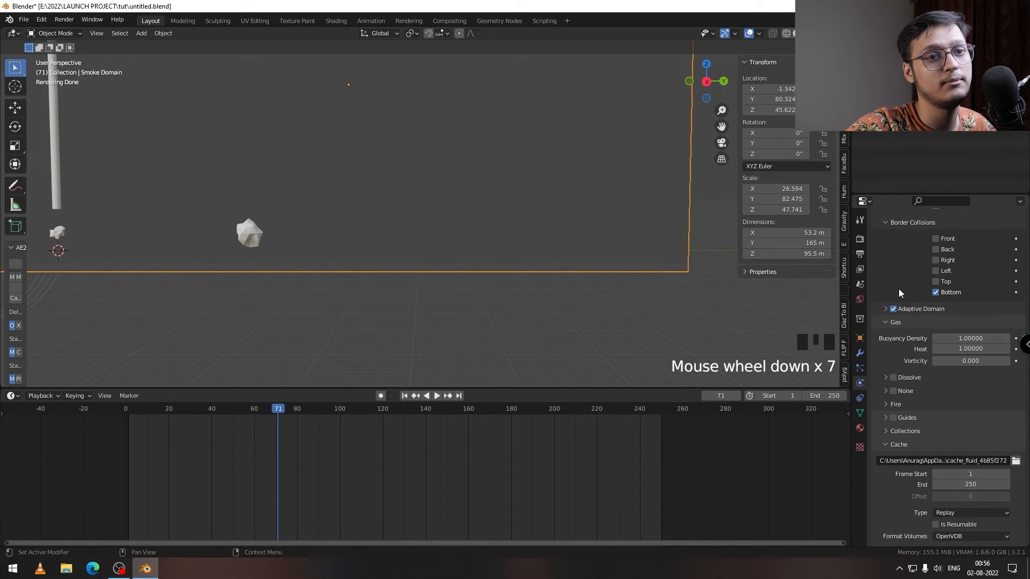
{"action": "scroll", "coordinate": [901, 291], "scroll_direction": "down", "scroll_amount": 3}
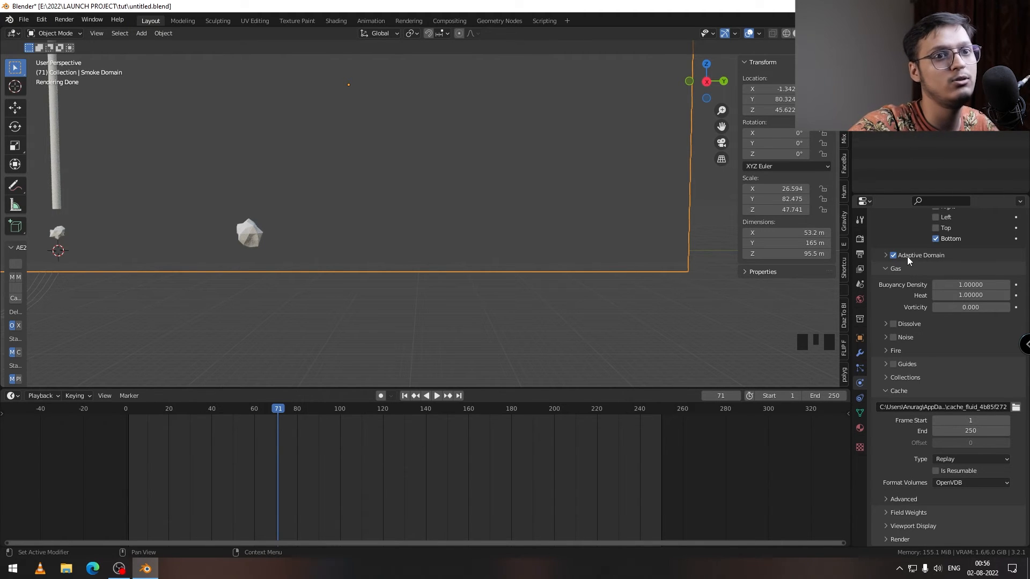
{"action": "scroll", "coordinate": [910, 267], "scroll_direction": "down", "scroll_amount": 2}
{"action": "scroll", "coordinate": [902, 289], "scroll_direction": "down", "scroll_amount": 3}
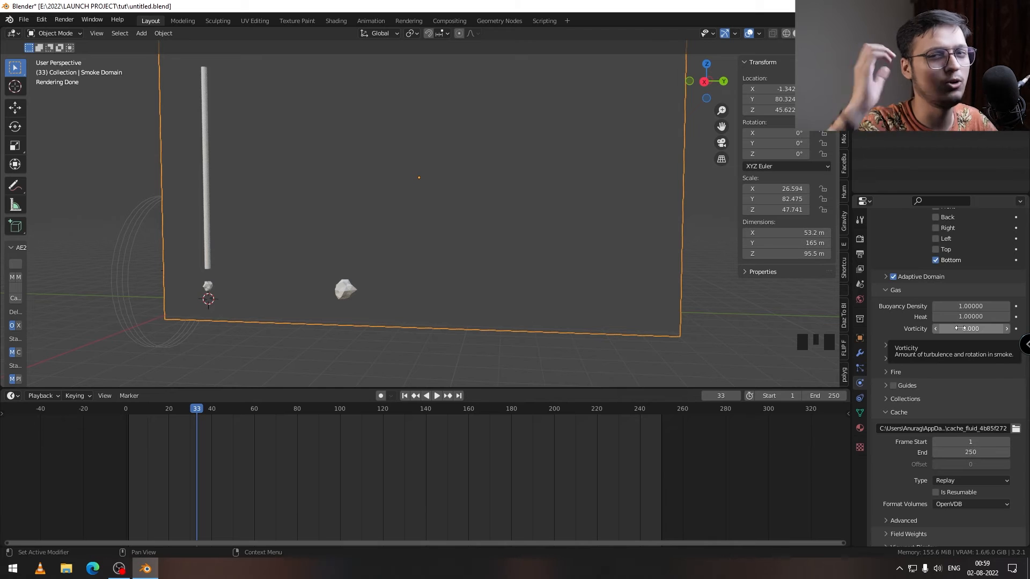
{"action": "left_click", "coordinate": [1007, 329]}
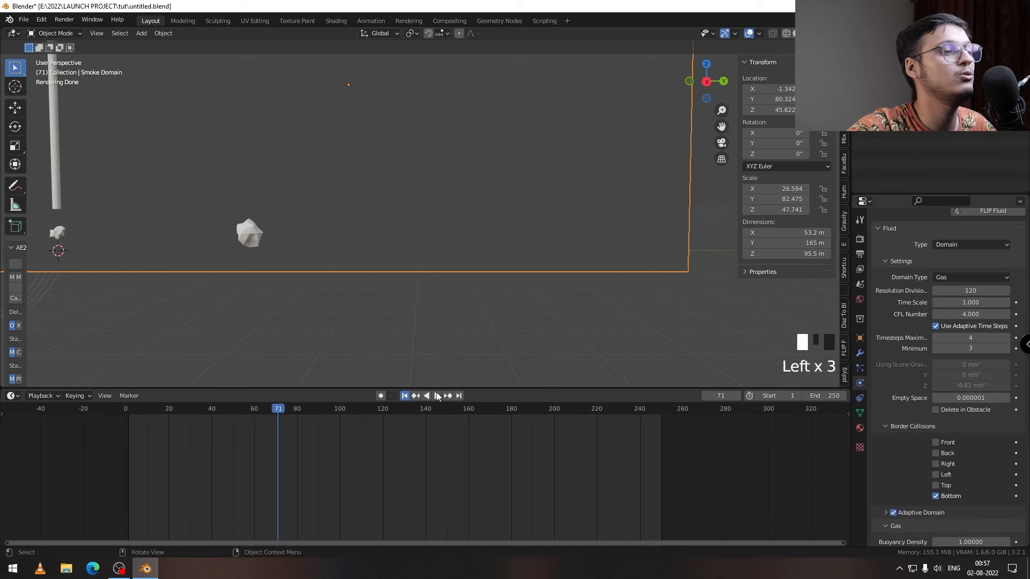
Step: Play the simulation to frame 49 and inspect the smoke's turbulence up close
{"action": "left_click", "coordinate": [435, 395]}
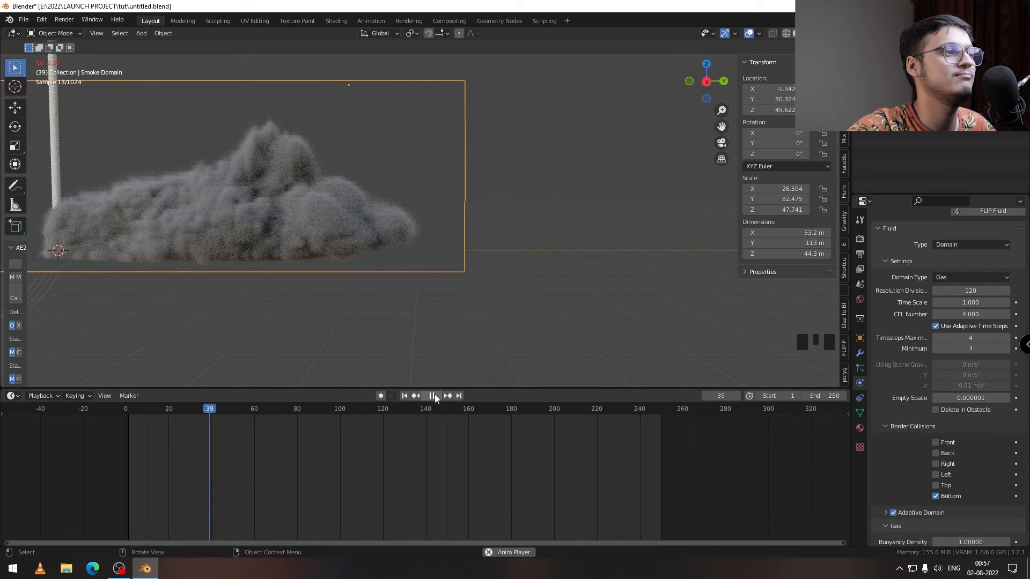
{"action": "middle_click_drag", "start_coordinate": [249, 240], "coordinate": [300, 279]}
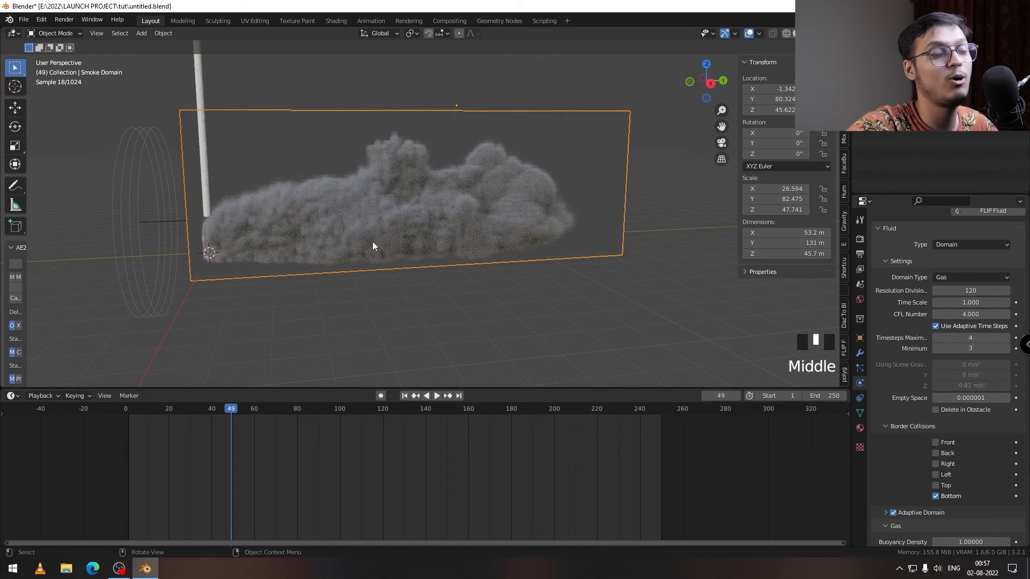
{"action": "scroll", "coordinate": [318, 234], "scroll_direction": "up", "scroll_amount": 2}
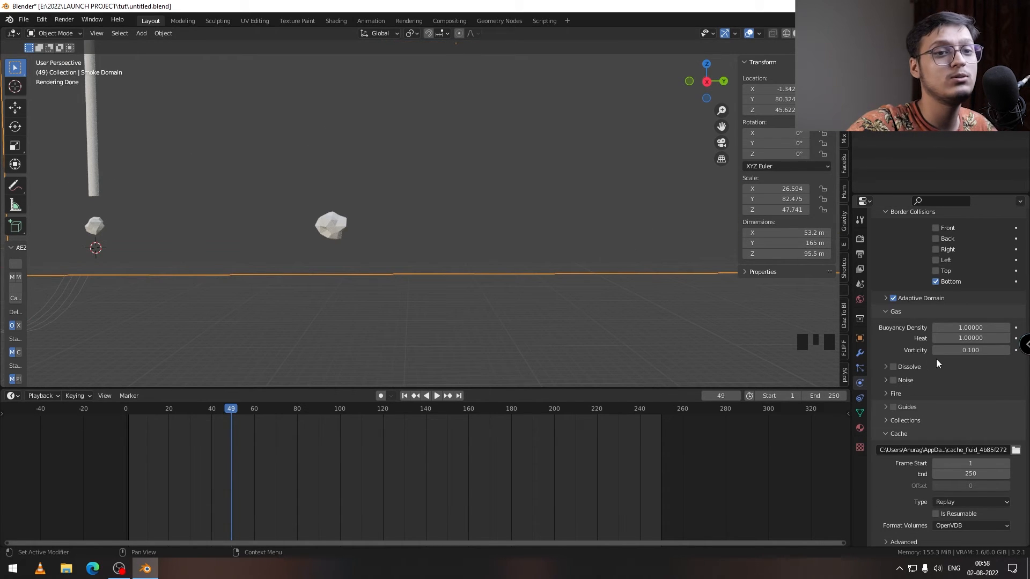
Step: Set the smoke domain's gas vorticity to 0.01
{"action": "left_click", "coordinate": [956, 350]}
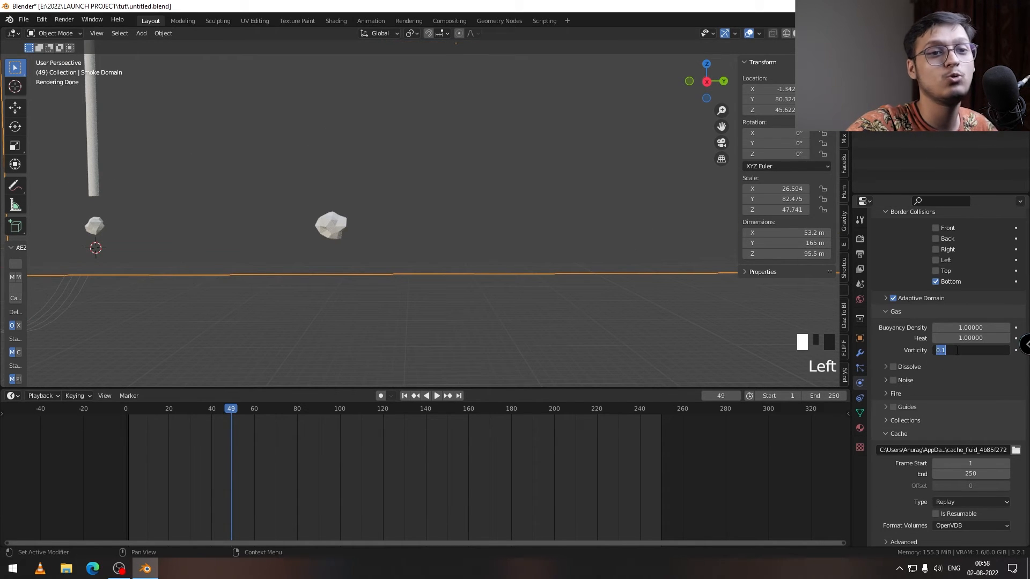
{"action": "left_click_drag", "start_coordinate": [942, 350], "coordinate": [967, 366]}
{"action": "type", "text": "01"}
{"action": "key", "text": "Return"}
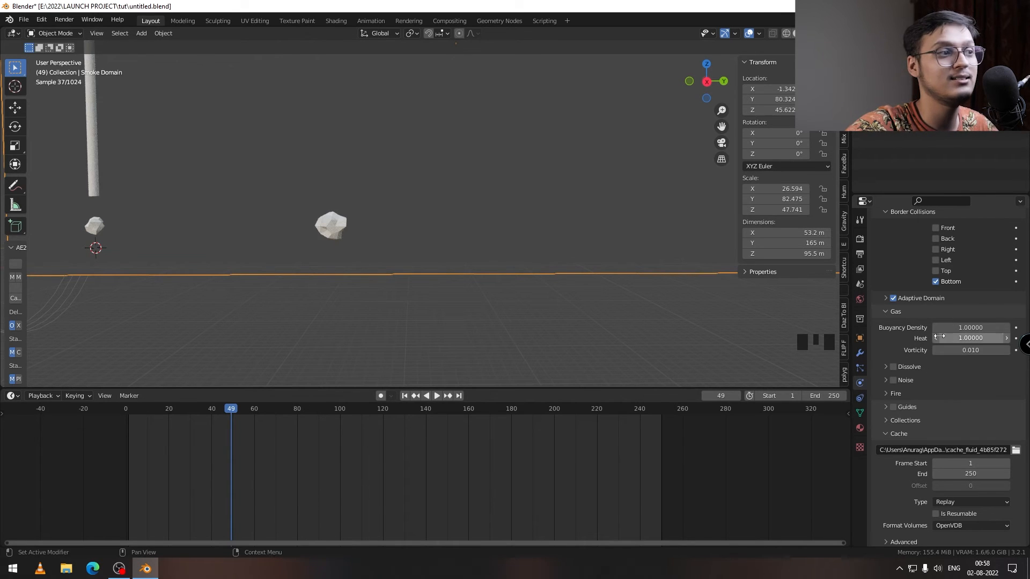
Step: Replay the simulation from frame 1 to frame 45 and inspect the smoke from several angles
{"action": "left_click", "coordinate": [405, 395]}
{"action": "scroll", "coordinate": [298, 294], "scroll_direction": "down", "scroll_amount": 1}
{"action": "middle_click_drag", "start_coordinate": [300, 297], "coordinate": [349, 297]}
{"action": "scroll", "coordinate": [898, 302], "scroll_direction": "up", "scroll_amount": 7}
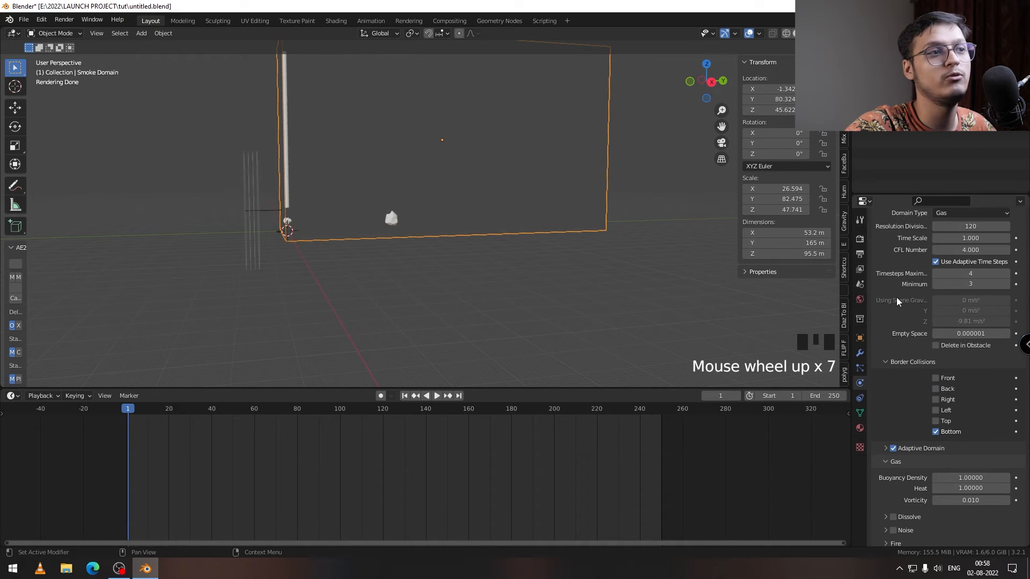
{"action": "scroll", "coordinate": [955, 276], "scroll_direction": "up", "scroll_amount": 4}
{"action": "left_click", "coordinate": [438, 397]}
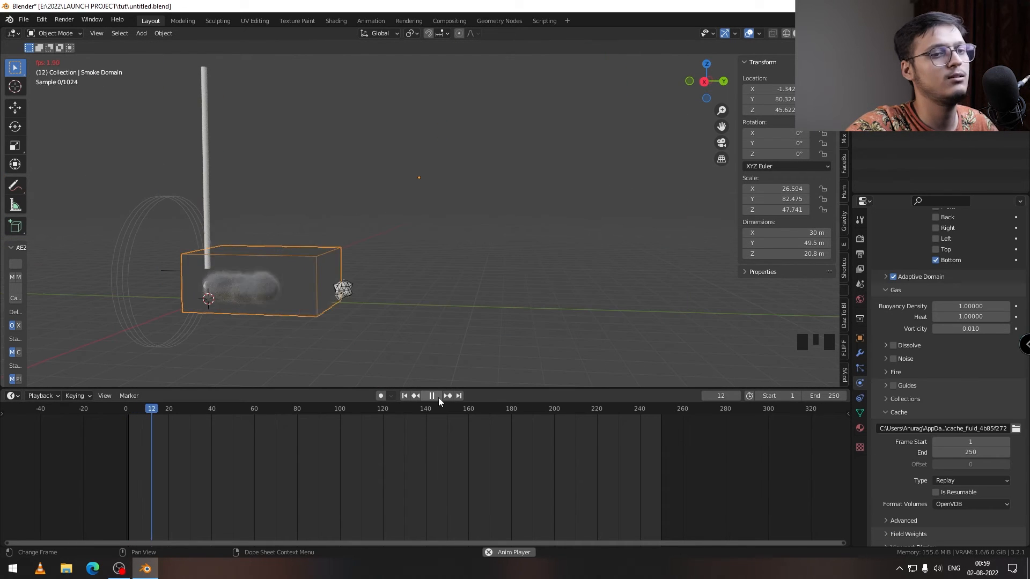
{"action": "left_click", "coordinate": [436, 397]}
{"action": "mouse_move", "coordinate": [482, 289]}
{"action": "middle_mouse_down"}
{"action": "mouse_move", "coordinate": [499, 278]}
{"action": "mouse_move", "coordinate": [471, 298]}
{"action": "middle_mouse_up"}
{"action": "scroll", "coordinate": [468, 298], "scroll_direction": "down", "scroll_amount": 2}
{"action": "scroll", "coordinate": [468, 299], "scroll_direction": "down", "scroll_amount": 1}
{"action": "scroll", "coordinate": [471, 297], "scroll_direction": "up", "scroll_amount": 2}
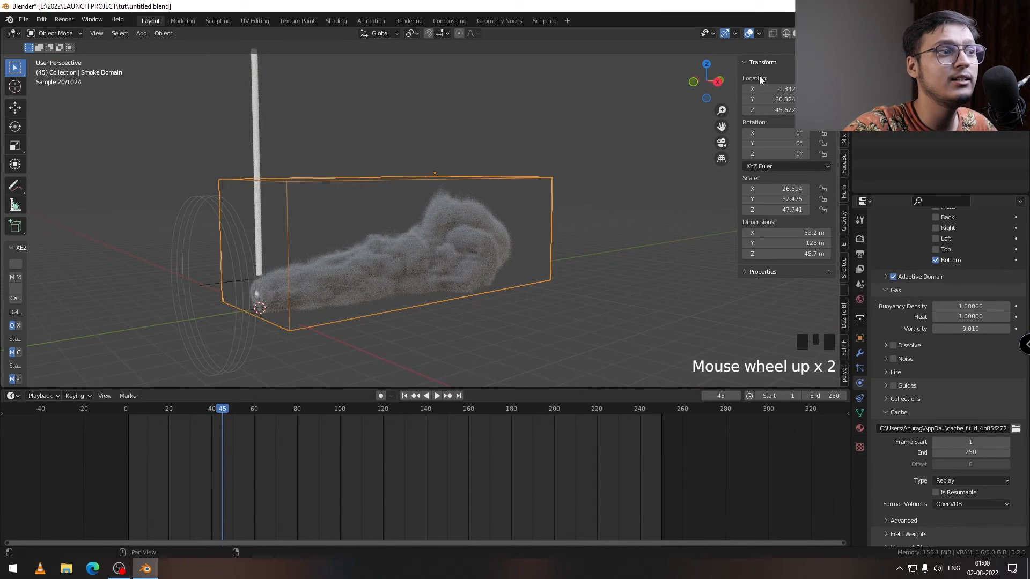
{"action": "middle_click_drag", "start_coordinate": [449, 284], "coordinate": [419, 278]}
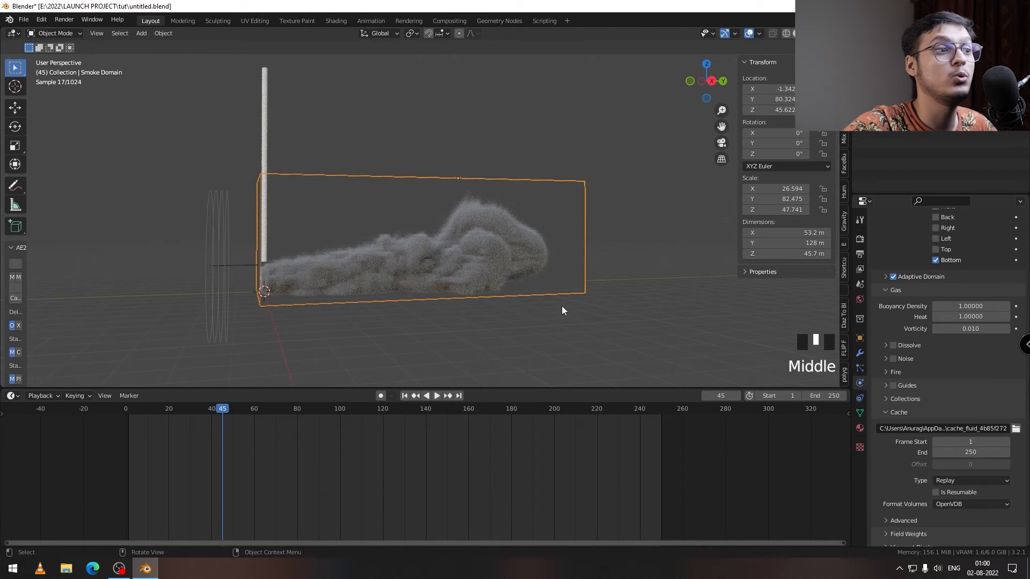
Step: Review the smoke domain's Dissolve settings and open its Noise settings
{"action": "scroll", "coordinate": [944, 326], "scroll_direction": "up", "scroll_amount": 1}
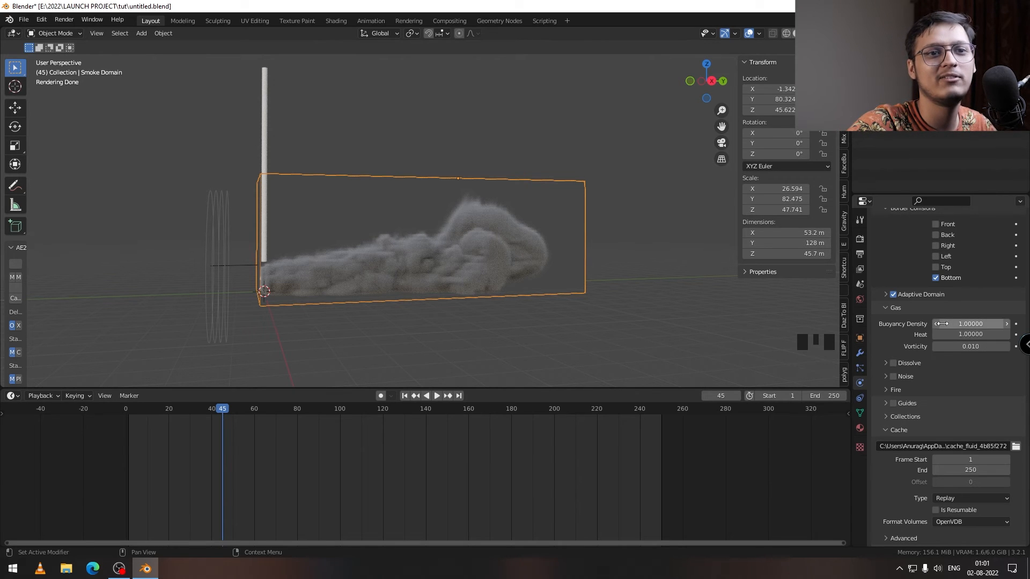
{"action": "left_click", "coordinate": [880, 362]}
{"action": "left_click", "coordinate": [880, 364]}
{"action": "left_click", "coordinate": [883, 363]}
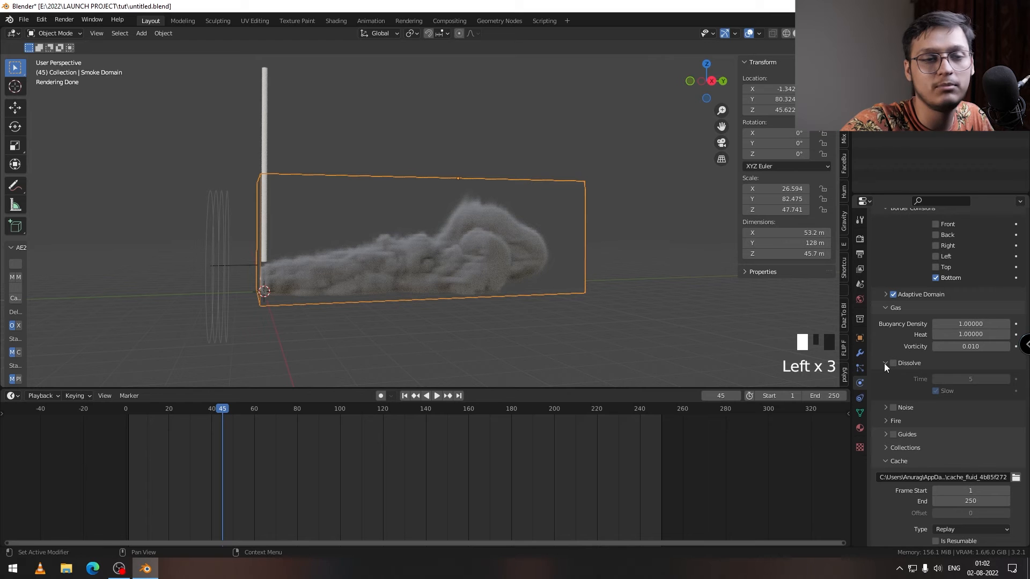
{"action": "left_click", "coordinate": [884, 362]}
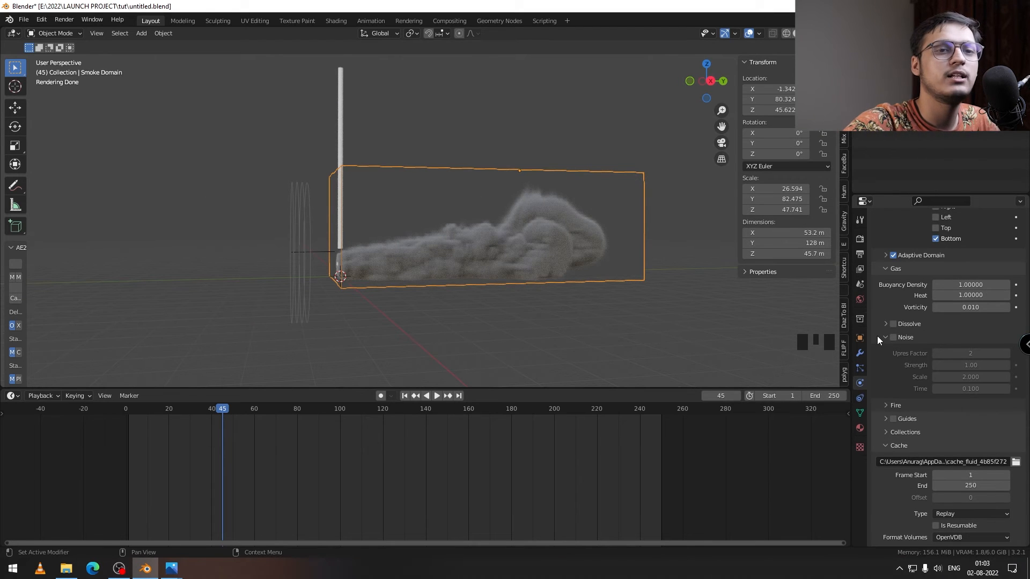
Step: Compare the smoke at frame 45 with the reference render TR0051.png in the image viewer, and return to Blender
{"action": "scroll", "coordinate": [895, 340], "scroll_direction": "down", "scroll_amount": 3}
{"action": "middle_click_drag", "start_coordinate": [375, 244], "coordinate": [443, 262]}
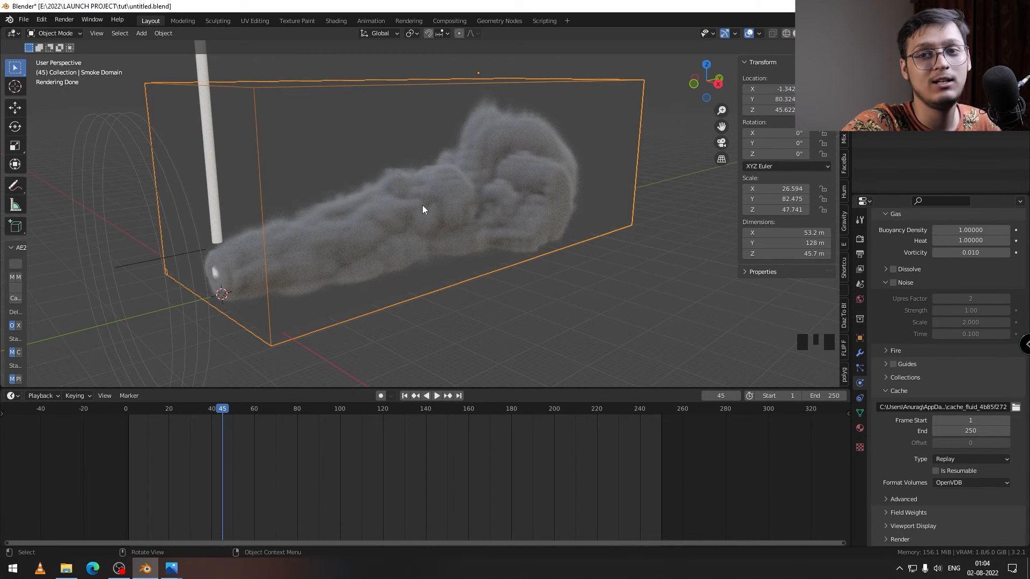
{"action": "left_click", "coordinate": [142, 516]}
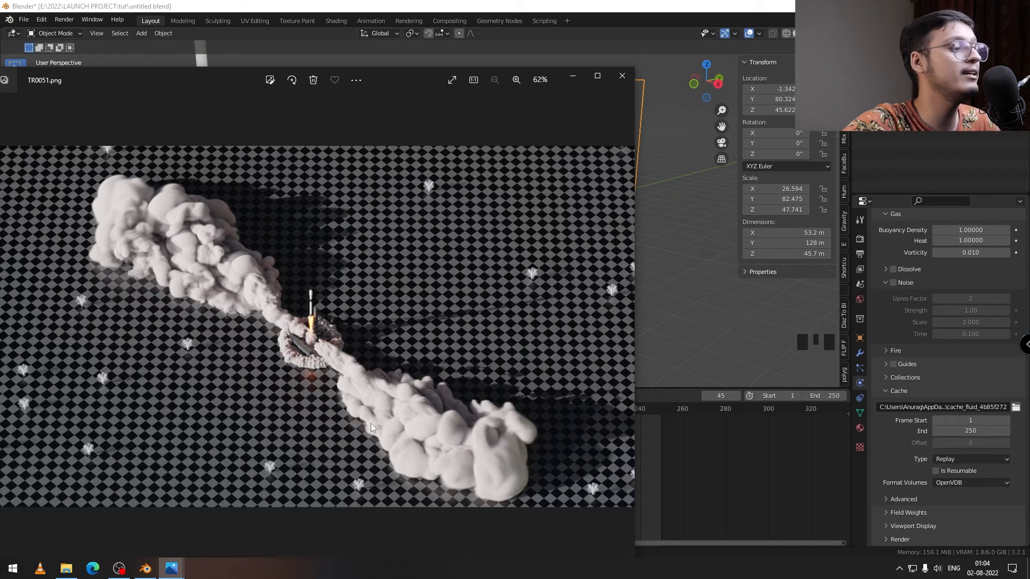
{"action": "left_click", "coordinate": [204, 517]}
{"action": "left_click_drag", "start_coordinate": [713, 117], "coordinate": [456, 56]}
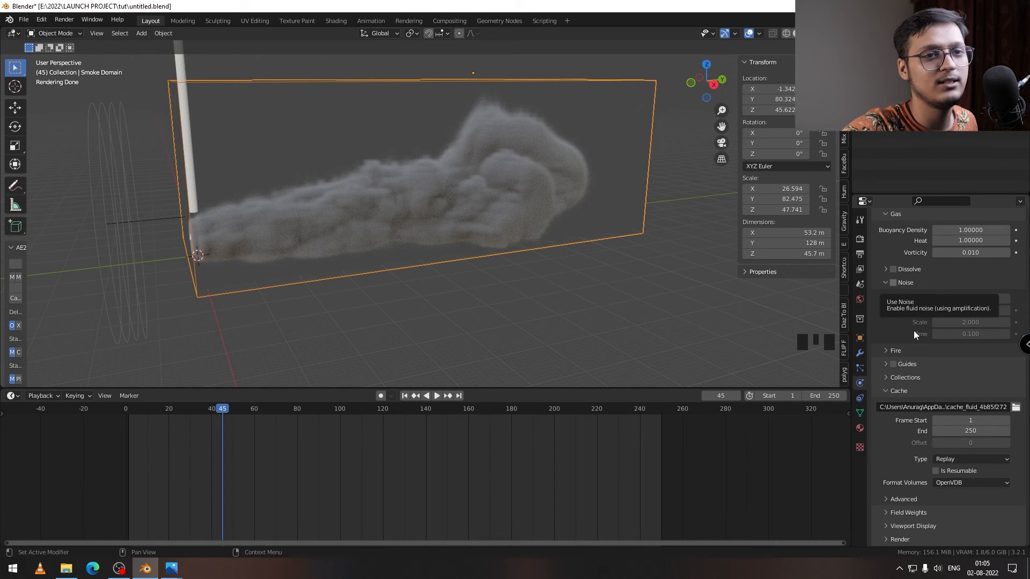
Step: Enable Noise on the smoke domain and set its strength to 0.1 and scale to 5
{"action": "left_click", "coordinate": [893, 282]}
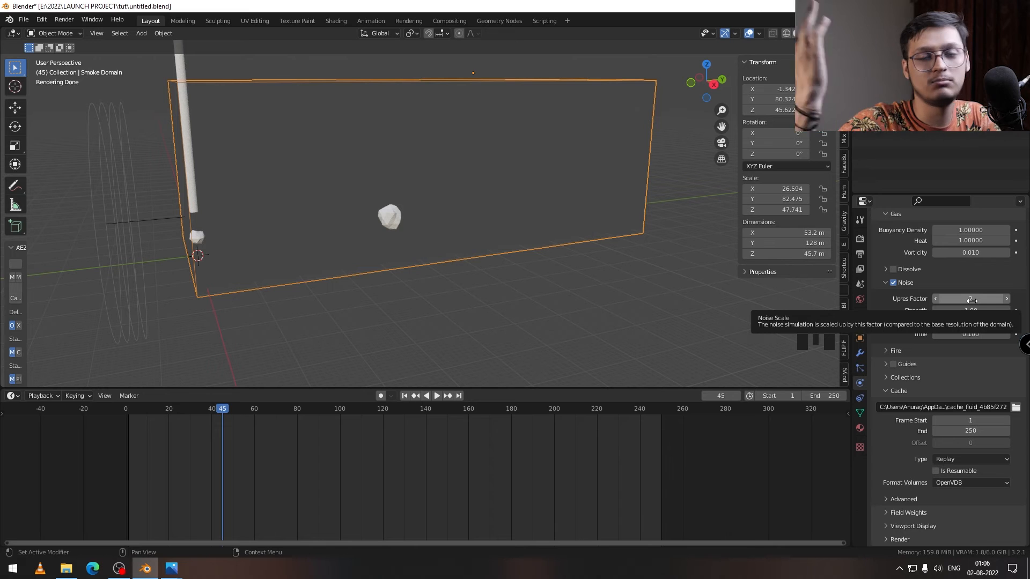
{"action": "left_click_drag", "start_coordinate": [956, 310], "coordinate": [912, 310]}
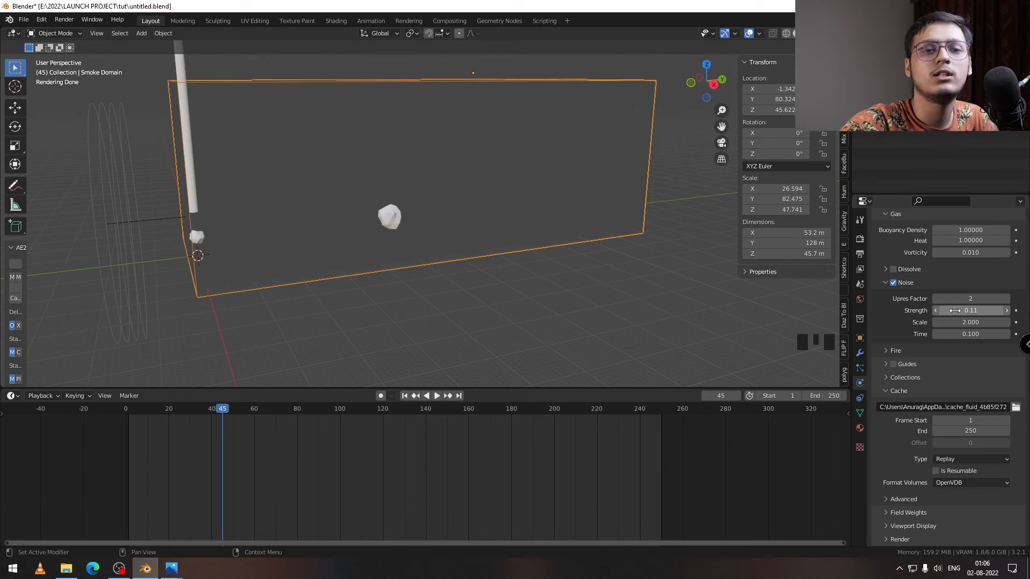
{"action": "left_click", "coordinate": [956, 310]}
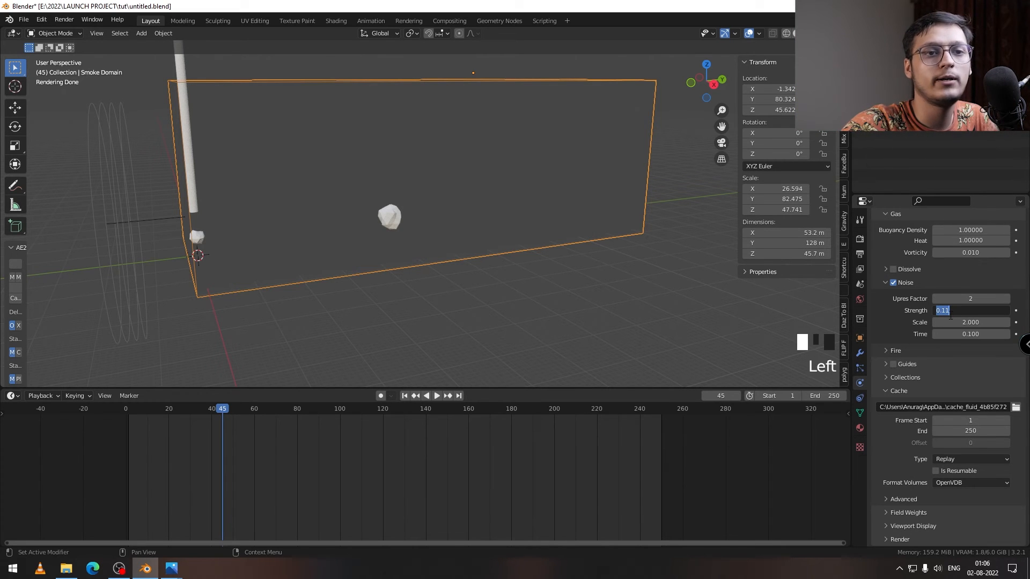
{"action": "type", "text": "0.1"}
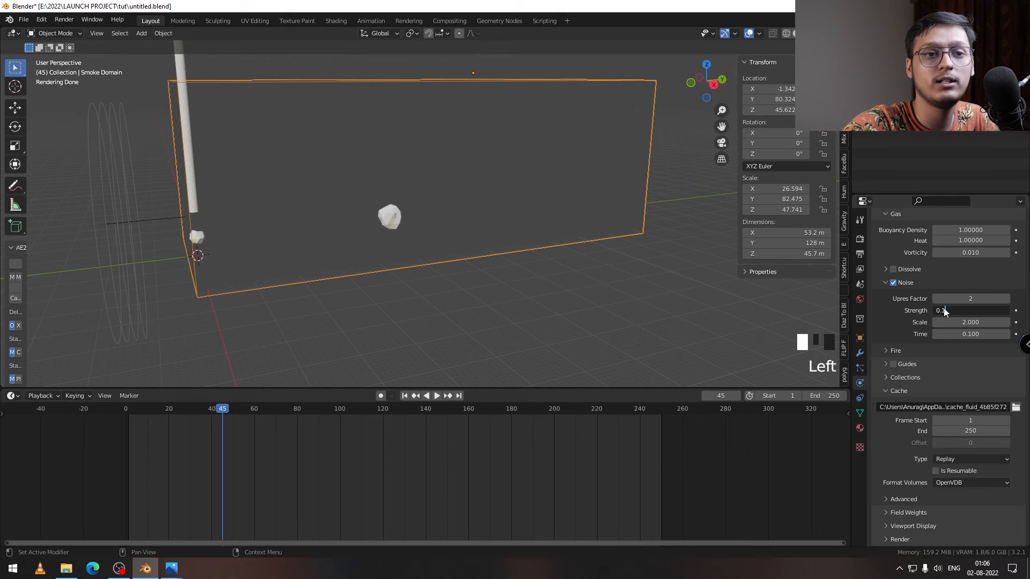
{"action": "left_click", "coordinate": [899, 311]}
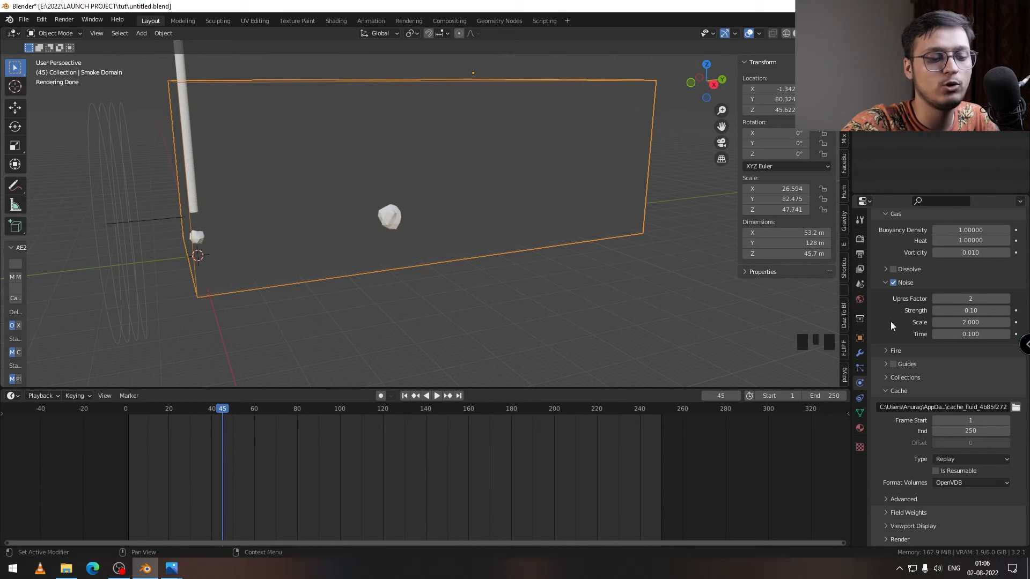
{"action": "left_click", "coordinate": [949, 321]}
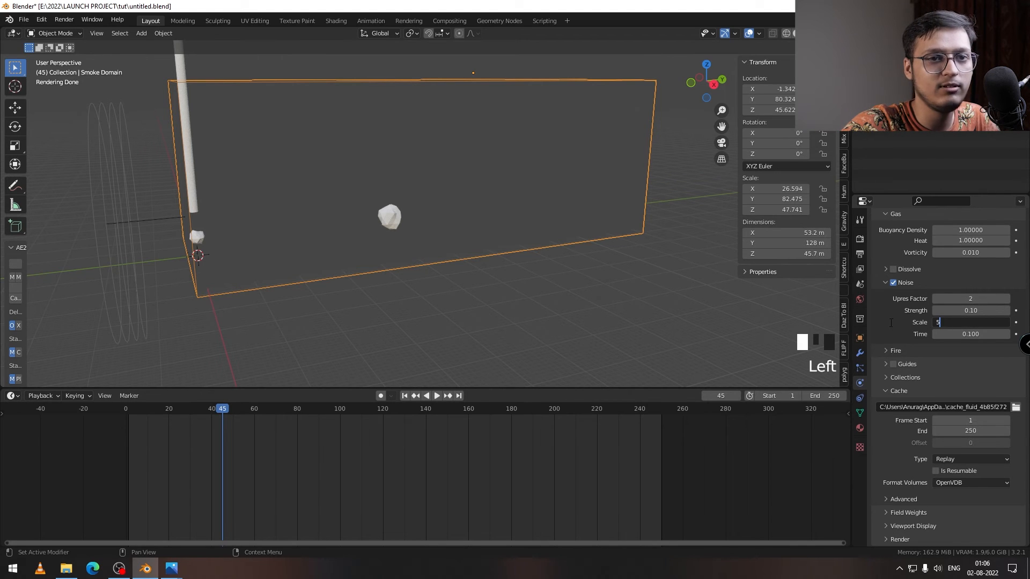
Step: Reset the fluid cache by nudging the resolution divisions and returning them to 120, and replay the simulation from frame 1
{"action": "scroll", "coordinate": [1007, 368], "scroll_direction": "up", "scroll_amount": 18}
{"action": "left_click", "coordinate": [1008, 367]}
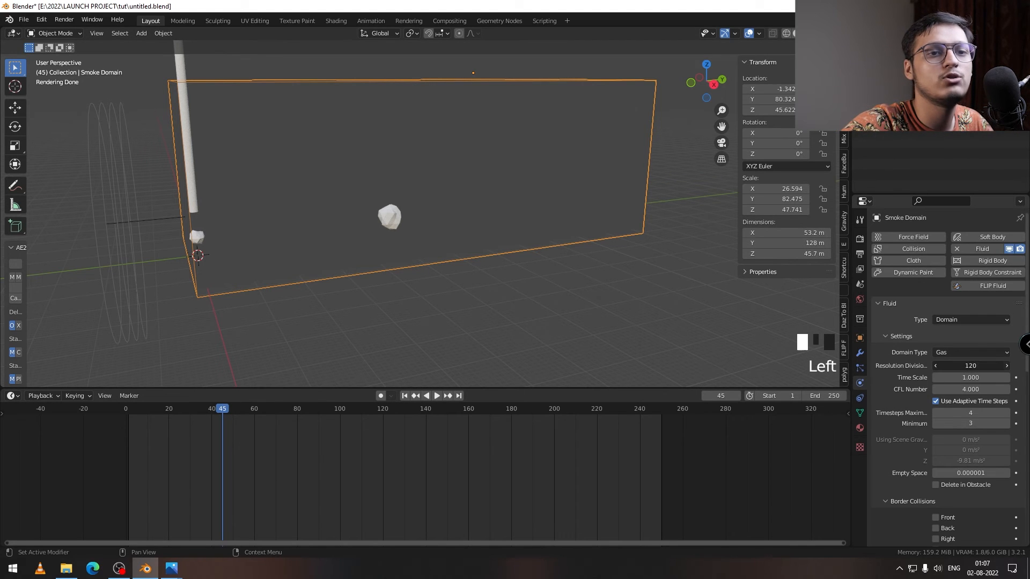
{"action": "left_click", "coordinate": [935, 365]}
{"action": "left_click", "coordinate": [404, 395]}
{"action": "left_click", "coordinate": [436, 395]}
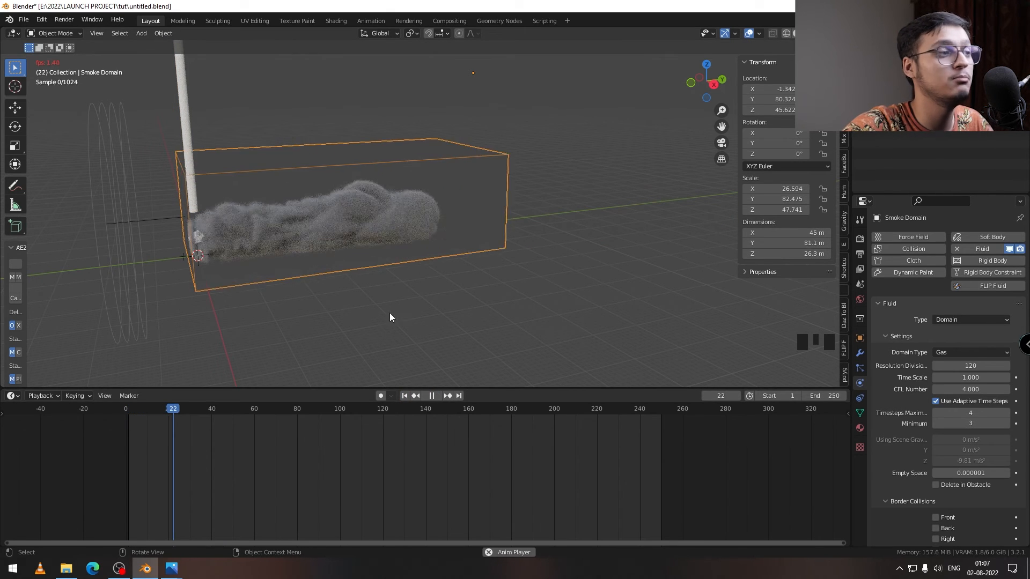
{"action": "left_click", "coordinate": [432, 395]}
Step: Set the domain's gas vorticity to 0.02 and replay the refreshed simulation from frame 1 to frame 48
{"action": "scroll", "coordinate": [896, 400], "scroll_direction": "down", "scroll_amount": 10}
{"action": "double_click", "coordinate": [970, 427]}
{"action": "left_click", "coordinate": [405, 396]}
{"action": "scroll", "coordinate": [965, 321], "scroll_direction": "up", "scroll_amount": 6}
{"action": "left_click", "coordinate": [1007, 280]}
{"action": "left_click", "coordinate": [935, 280]}
{"action": "left_click", "coordinate": [436, 395]}
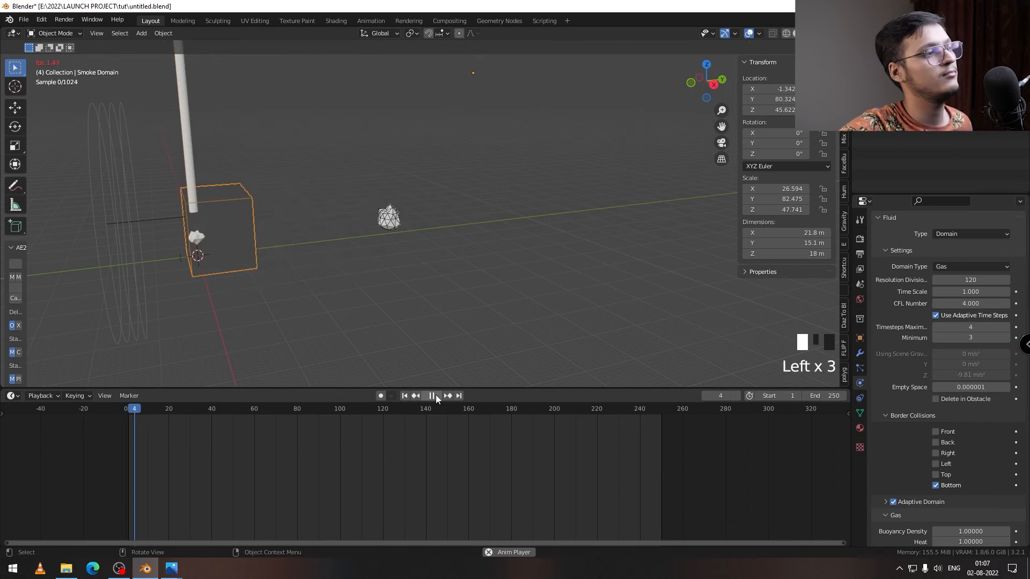
{"action": "key", "text": "space"}
Step: Inspect the smoke at frame 48 from several angles and check the simulation at frame 70
{"action": "middle_click_drag", "start_coordinate": [541, 210], "coordinate": [425, 250]}
{"action": "scroll", "coordinate": [318, 381], "scroll_direction": "down", "scroll_amount": 4}
{"action": "scroll", "coordinate": [429, 214], "scroll_direction": "up", "scroll_amount": 2}
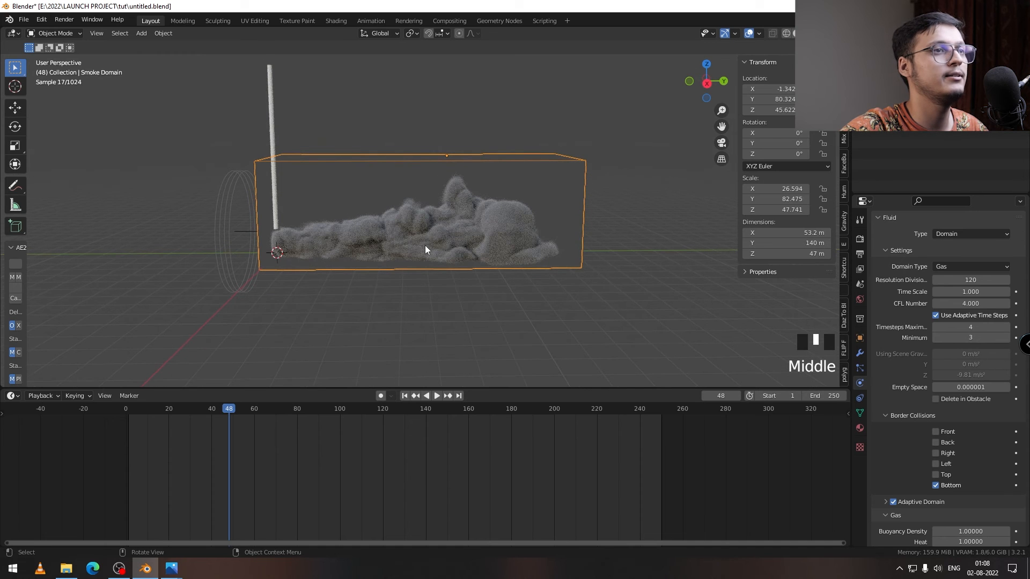
{"action": "middle_click_drag", "start_coordinate": [520, 222], "coordinate": [491, 249]}
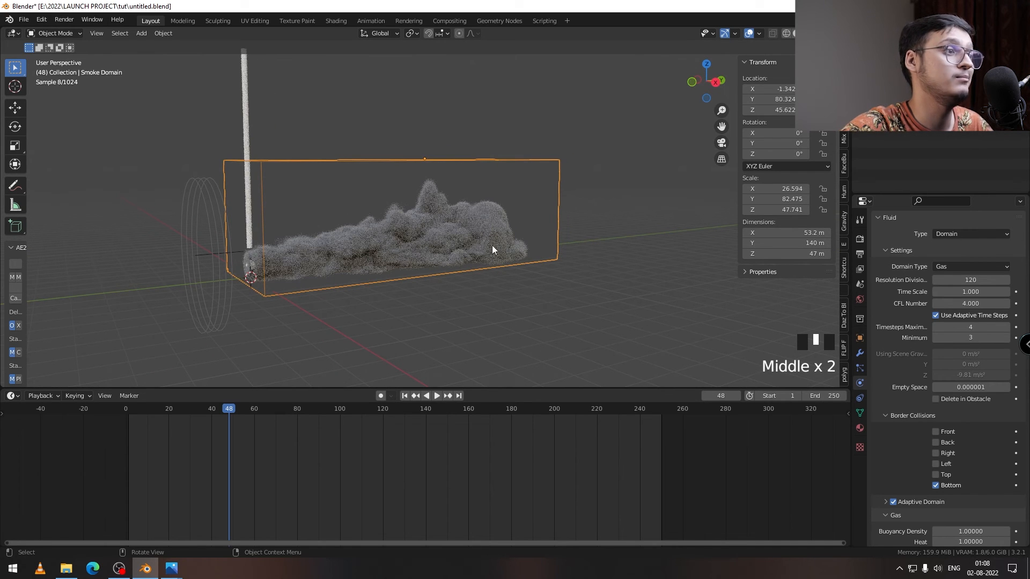
{"action": "middle_click_drag", "start_coordinate": [423, 243], "coordinate": [351, 279]}
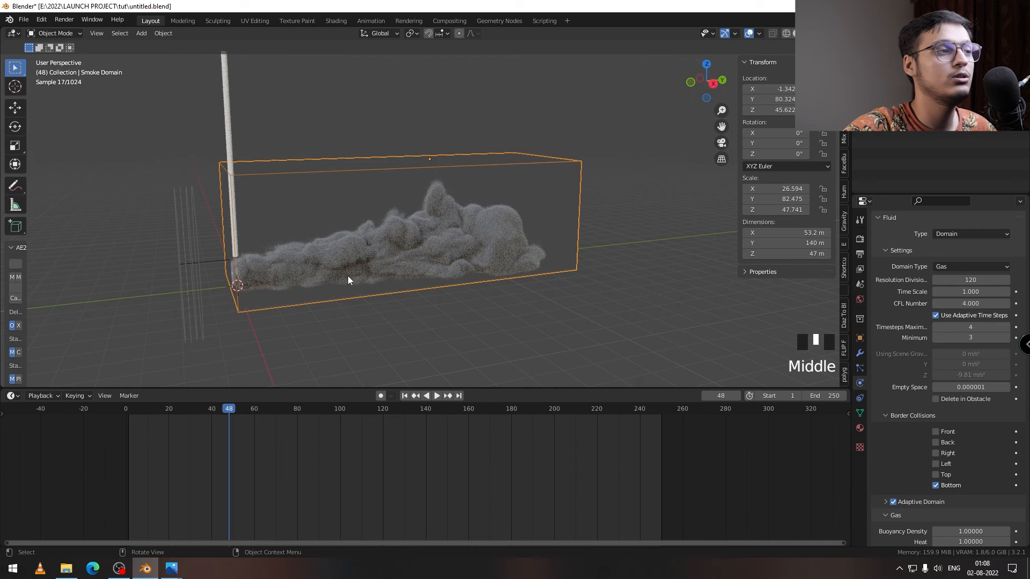
{"action": "middle_click_drag", "start_coordinate": [225, 291], "coordinate": [316, 265]}
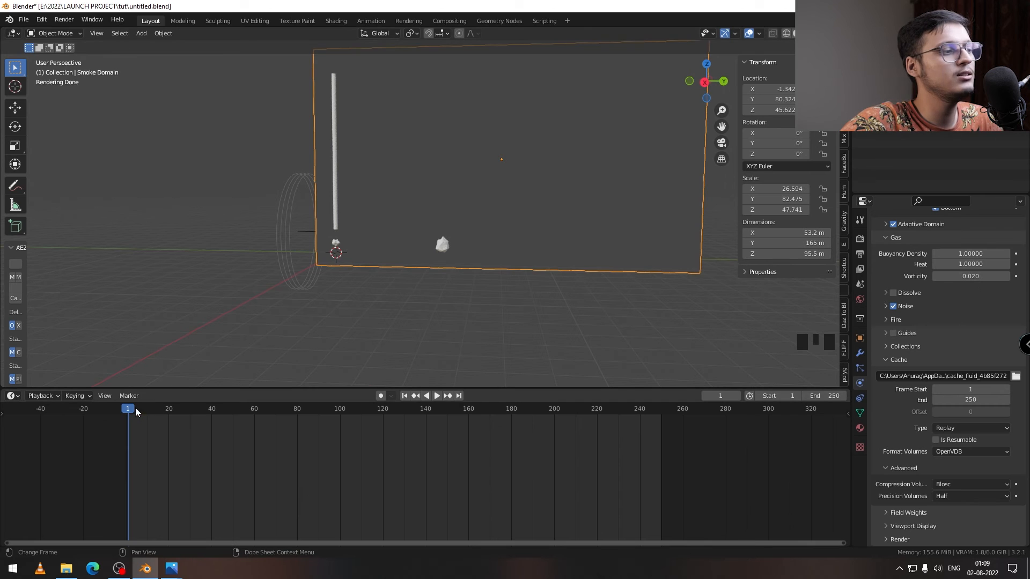
{"action": "left_click_drag", "start_coordinate": [135, 408], "coordinate": [192, 410]}
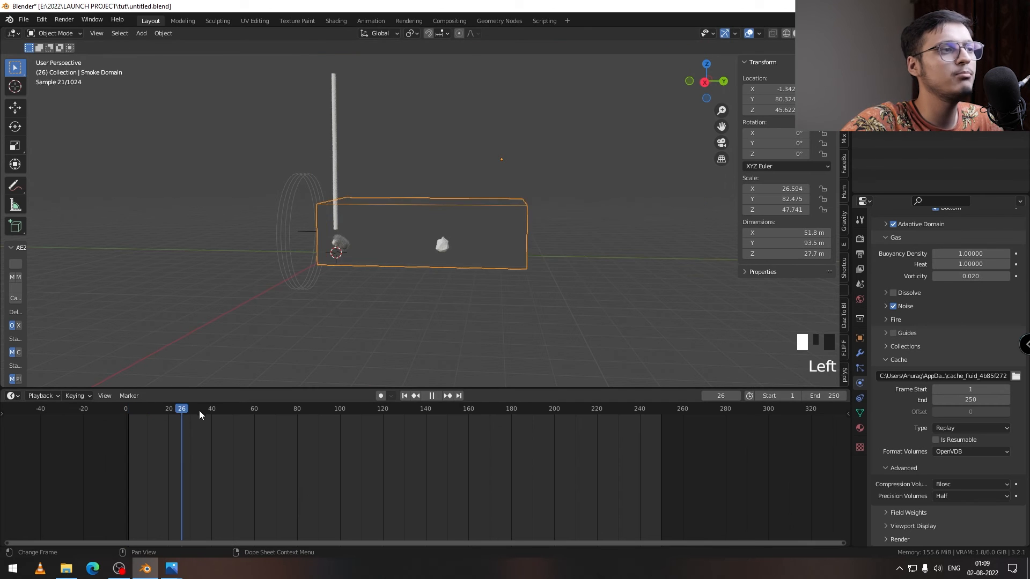
{"action": "left_click", "coordinate": [275, 407]}
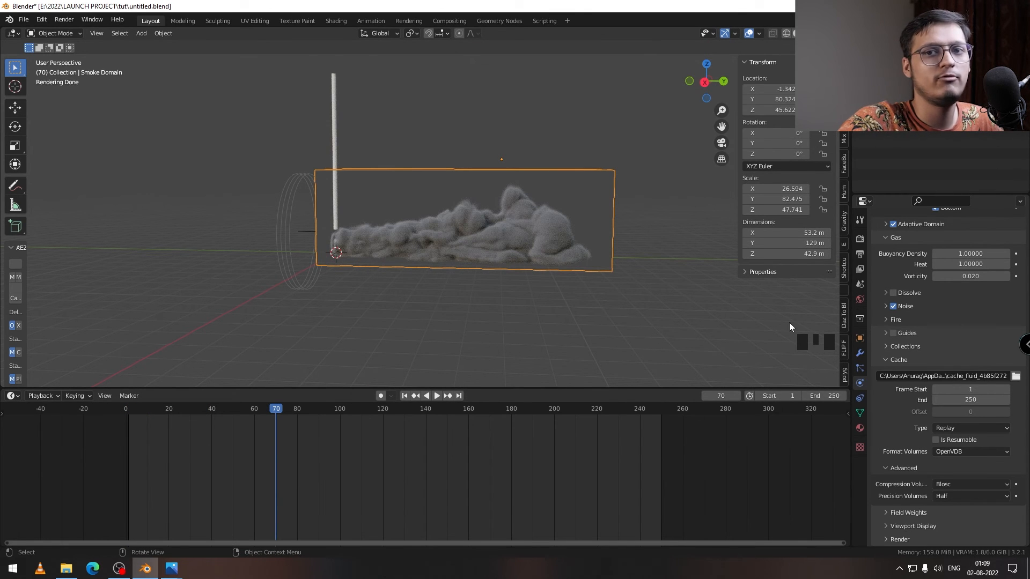
Step: Set the smoke domain's cache folder to E:\2022\LAUNCH PROJECT\tut\ with end frame 90
{"action": "scroll", "coordinate": [917, 325], "scroll_direction": "down", "scroll_amount": 5}
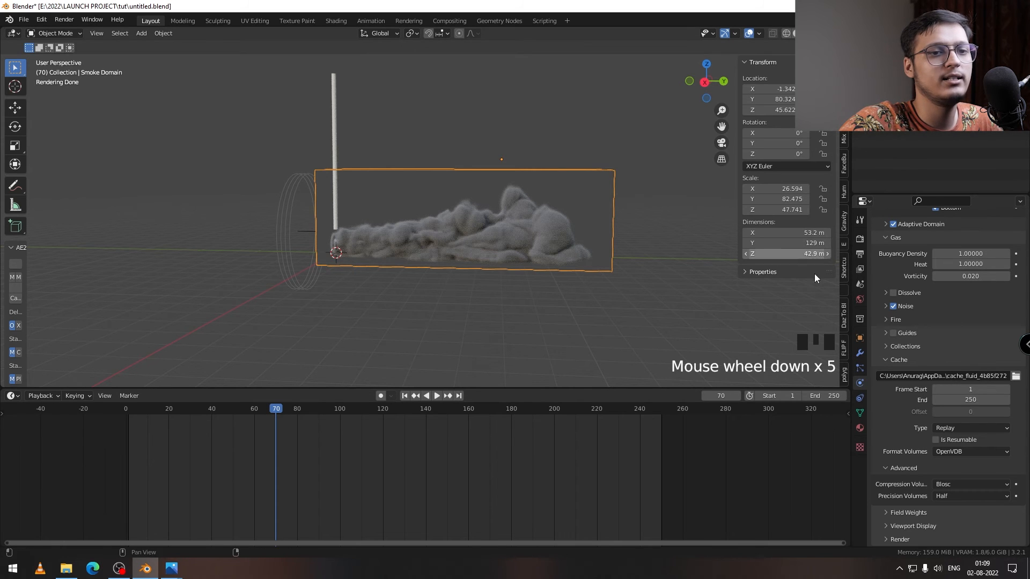
{"action": "left_click", "coordinate": [1015, 376]}
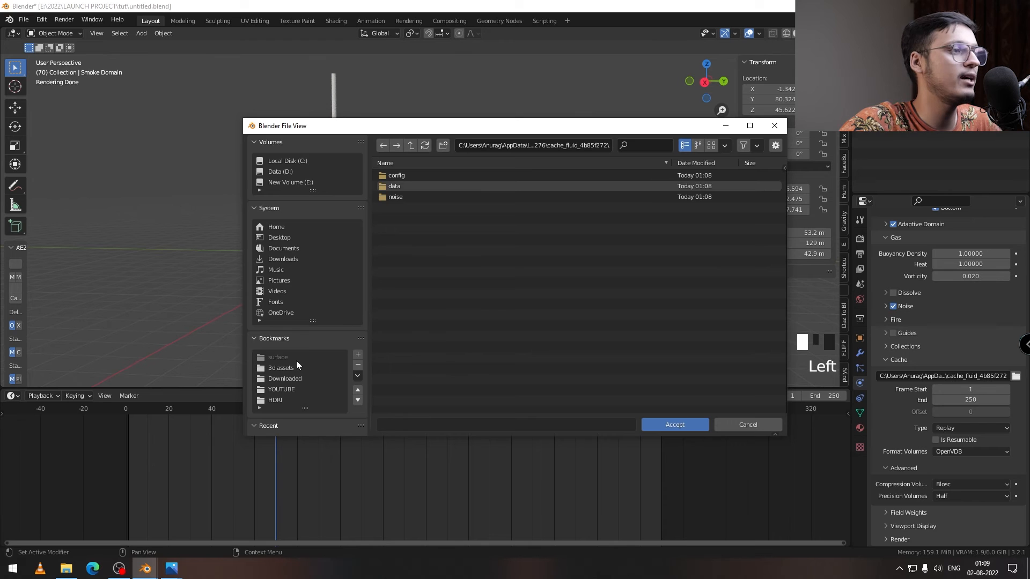
{"action": "left_click", "coordinate": [295, 364]}
{"action": "left_click", "coordinate": [674, 424]}
{"action": "scroll", "coordinate": [959, 430], "scroll_direction": "down", "scroll_amount": 3}
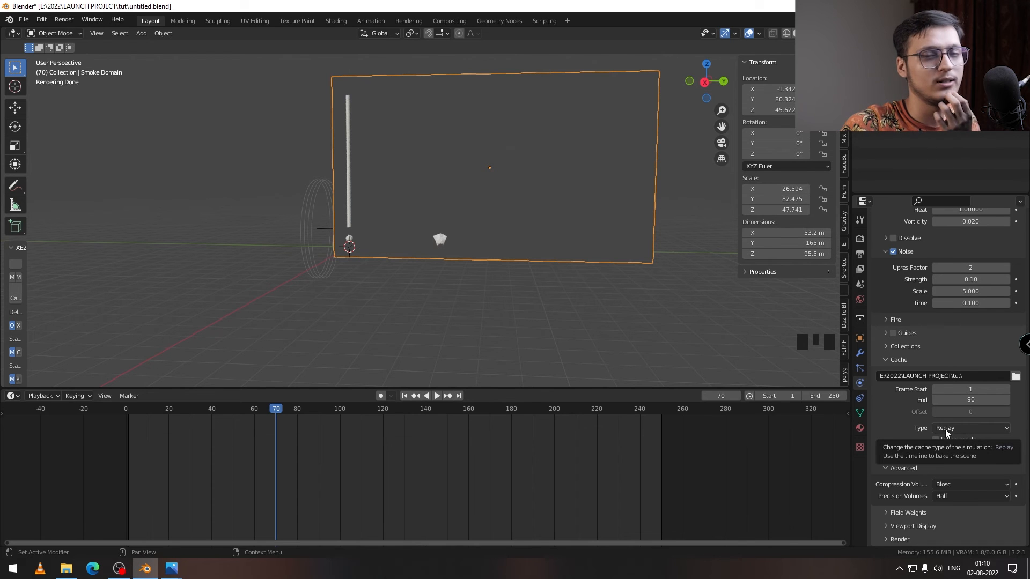
Step: Set the cache type to Modular and review the separate data and noise baking options
{"action": "left_click", "coordinate": [945, 428]}
{"action": "left_click", "coordinate": [961, 449]}
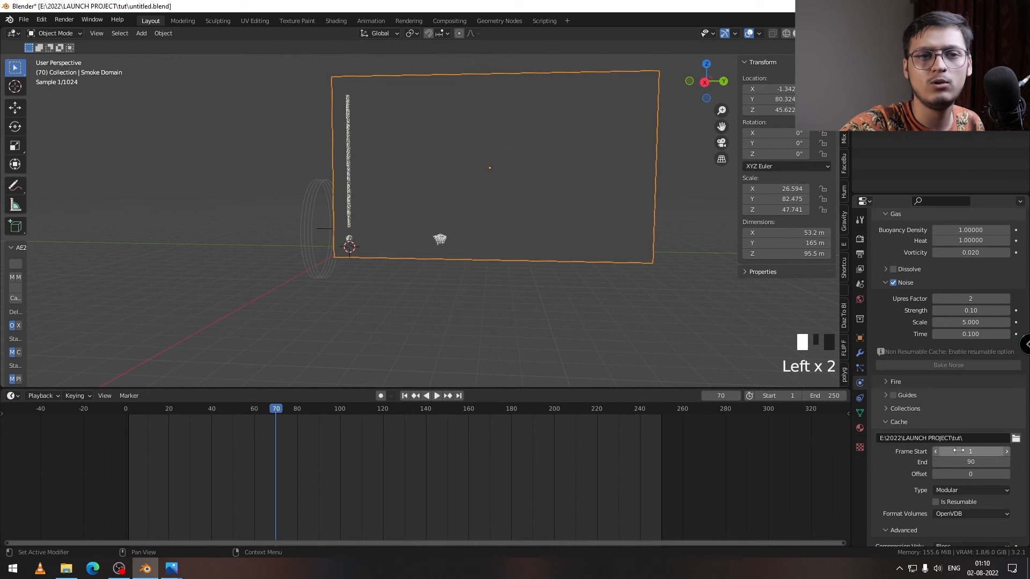
{"action": "scroll", "coordinate": [903, 461], "scroll_direction": "up", "scroll_amount": 12}
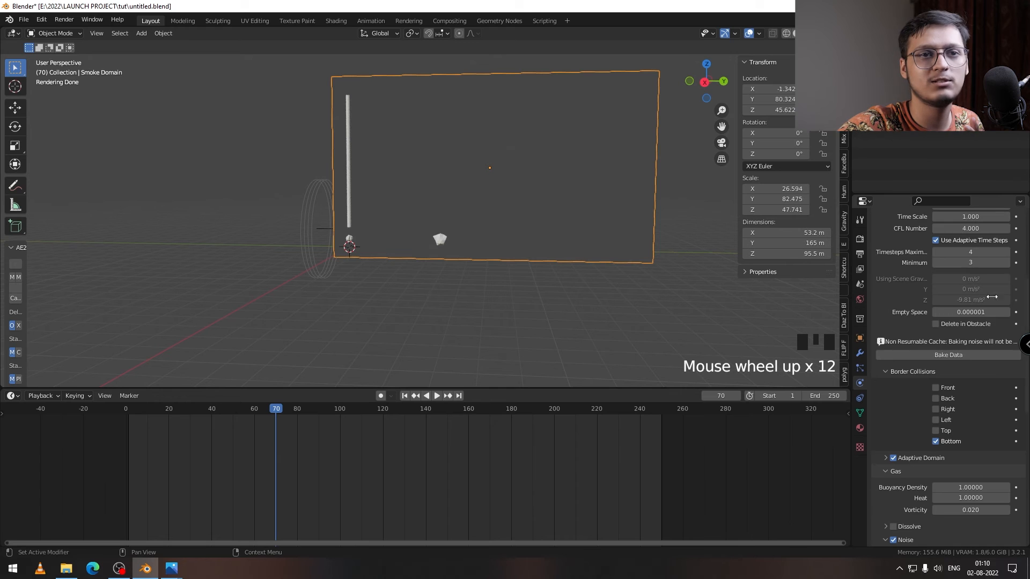
{"action": "scroll", "coordinate": [936, 318], "scroll_direction": "up", "scroll_amount": 4}
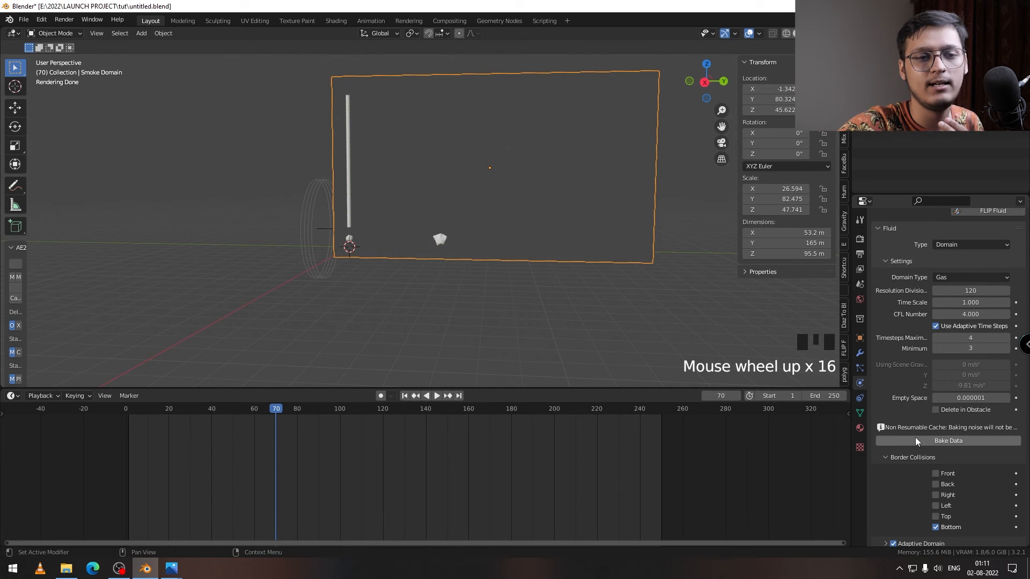
{"action": "scroll", "coordinate": [900, 382], "scroll_direction": "down", "scroll_amount": 14}
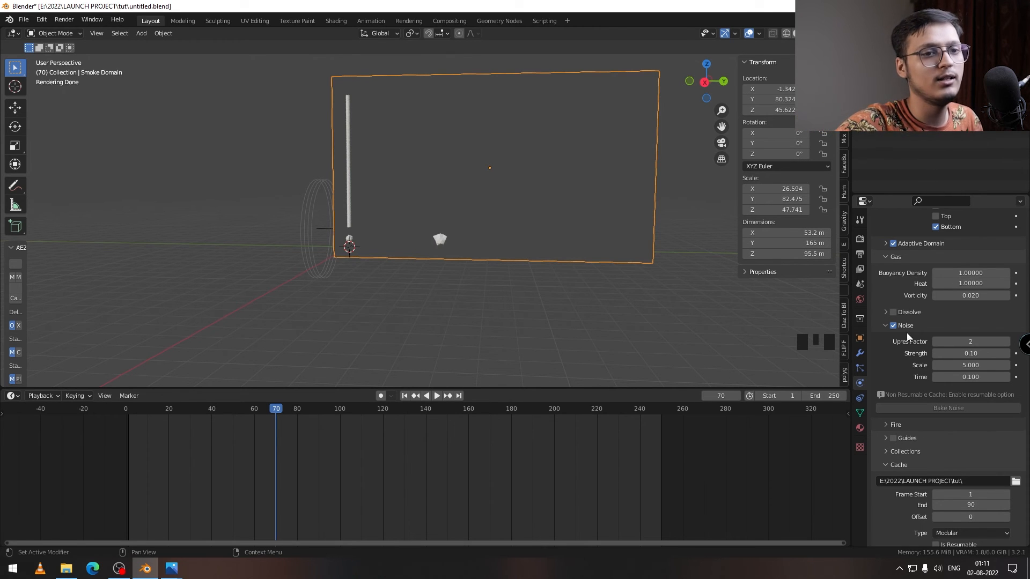
{"action": "scroll", "coordinate": [893, 362], "scroll_direction": "down", "scroll_amount": 10}
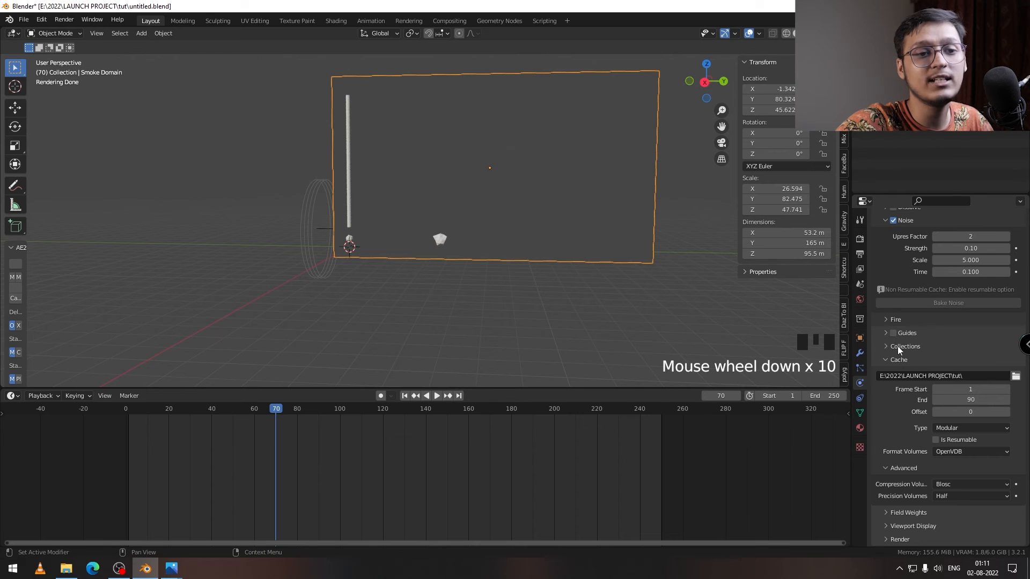
Step: Set the smoke domain's cache type to All
{"action": "left_click", "coordinate": [949, 427]}
{"action": "left_click", "coordinate": [951, 459]}
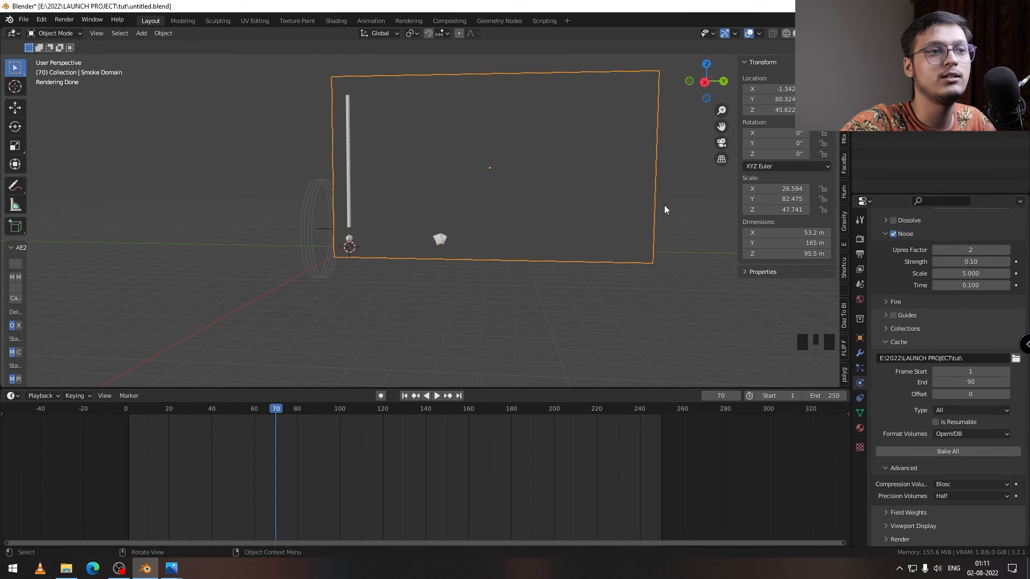
{"action": "key", "text": "q"}
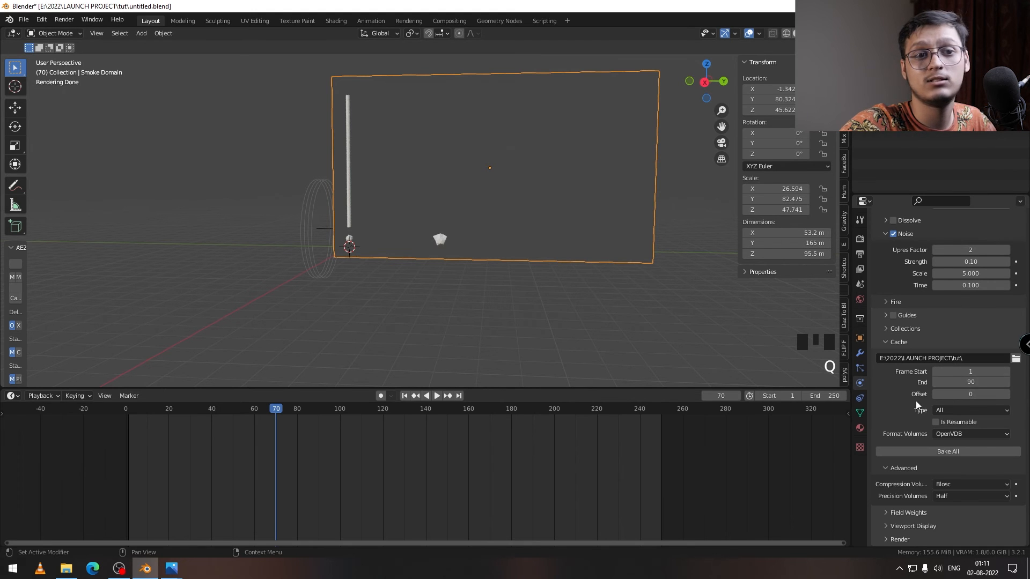
{"action": "scroll", "coordinate": [912, 412], "scroll_direction": "down", "scroll_amount": 2}
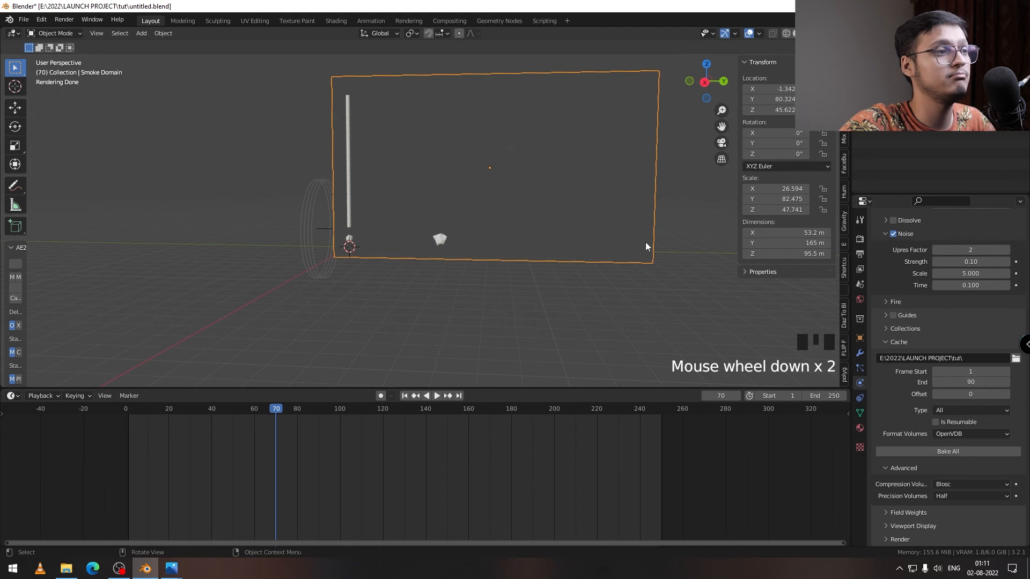
{"action": "middle_click_drag", "start_coordinate": [432, 261], "coordinate": [306, 283]}
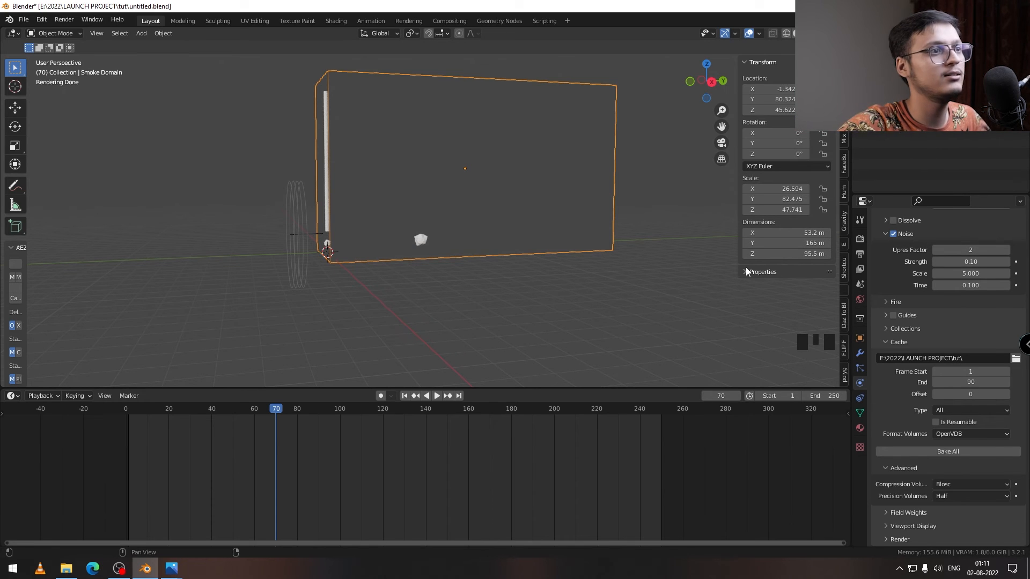
{"action": "middle_click_drag", "start_coordinate": [583, 183], "coordinate": [515, 222]}
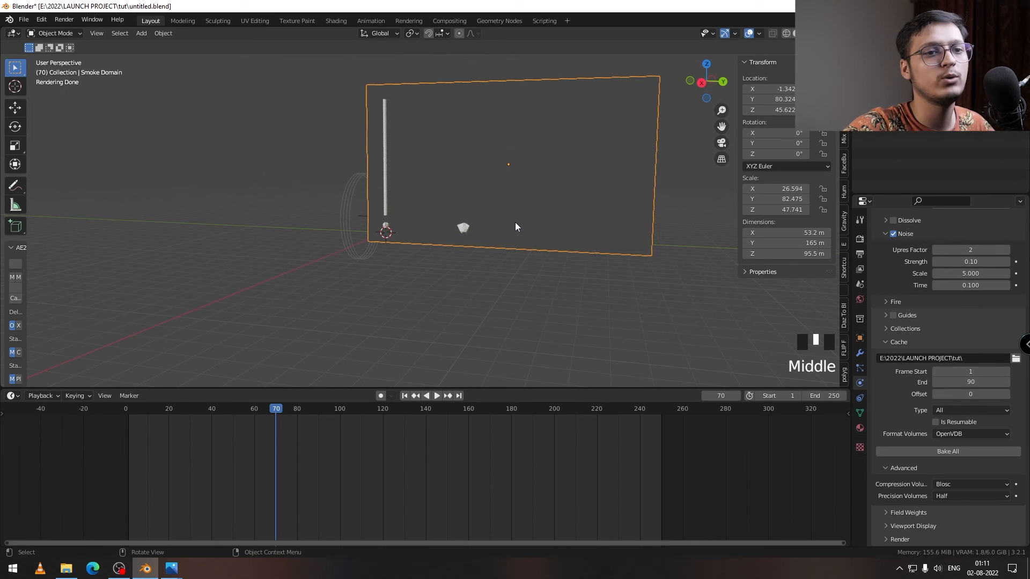
{"action": "scroll", "coordinate": [906, 340], "scroll_direction": "down", "scroll_amount": 5}
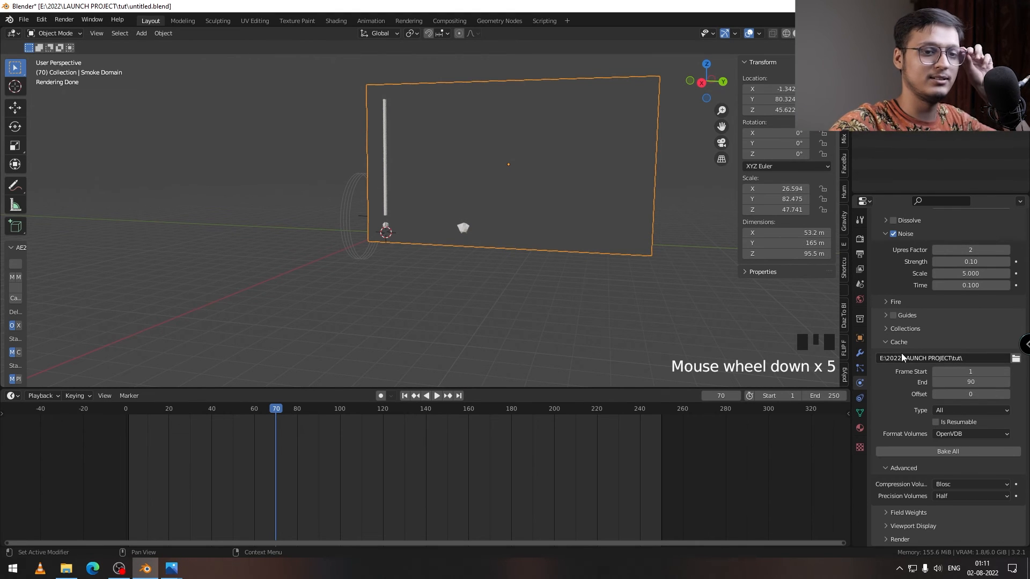
Step: Choose OpenVDB as the cache's volume format and bake the entire simulation
{"action": "left_click", "coordinate": [960, 431]}
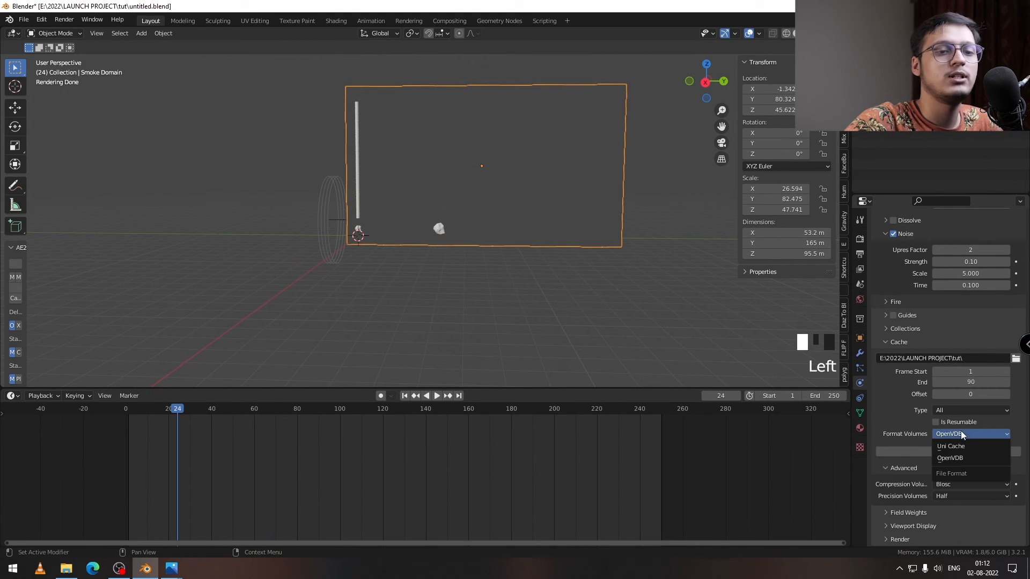
{"action": "left_click", "coordinate": [960, 458]}
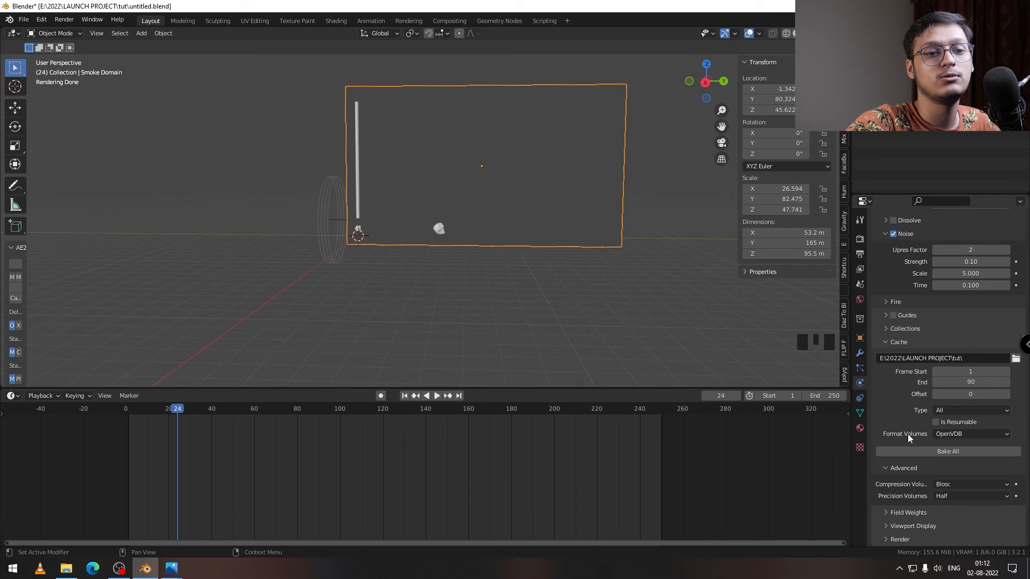
{"action": "left_click", "coordinate": [951, 453]}
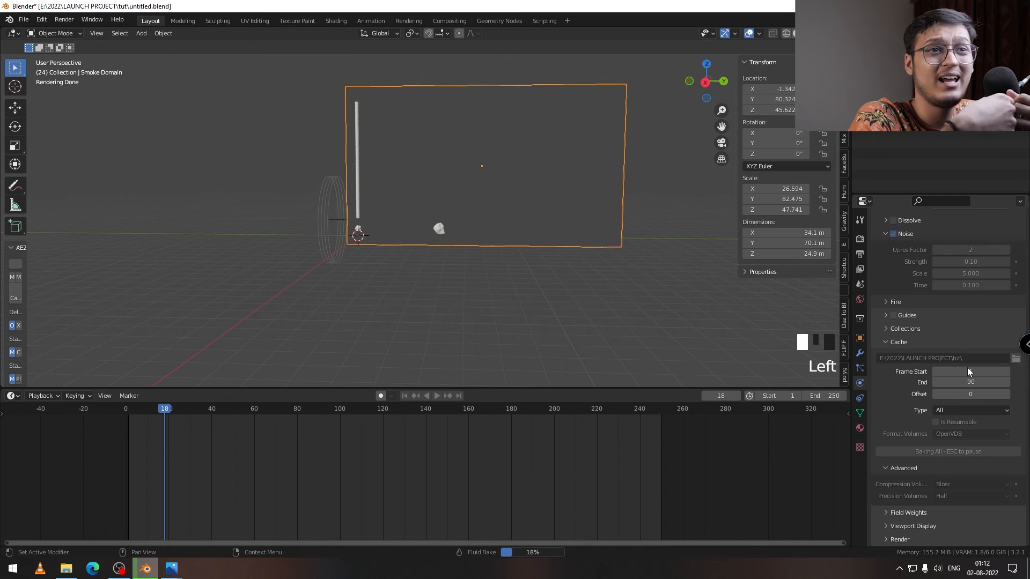
Step: Duplicate the icosphere emitter into the Scene Collection and reposition the copy
{"action": "middle_click_drag", "start_coordinate": [413, 222], "coordinate": [428, 223]}
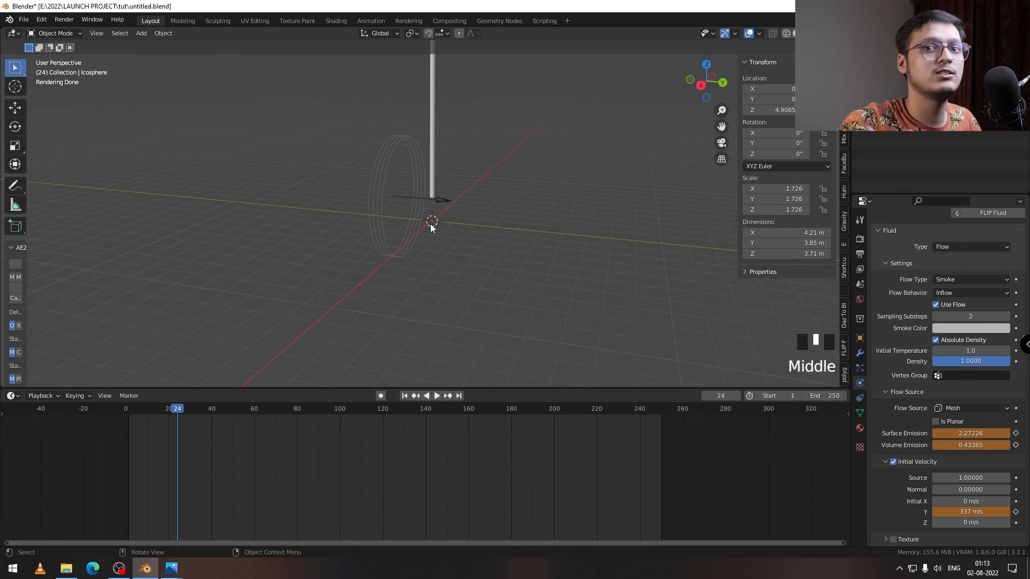
{"action": "key", "text": "shift+d"}
{"action": "left_click", "coordinate": [474, 146]}
{"action": "key", "text": "m"}
{"action": "left_click", "coordinate": [435, 162]}
{"action": "key", "text": "g"}
{"action": "middle_click", "coordinate": [454, 209]}
Step: Add a cube about 27.9 m wide enclosing the duplicated icosphere
{"action": "key", "text": "shift+a"}
{"action": "mouse_move", "coordinate": [424, 41]}
{"action": "left_click", "coordinate": [494, 50]}
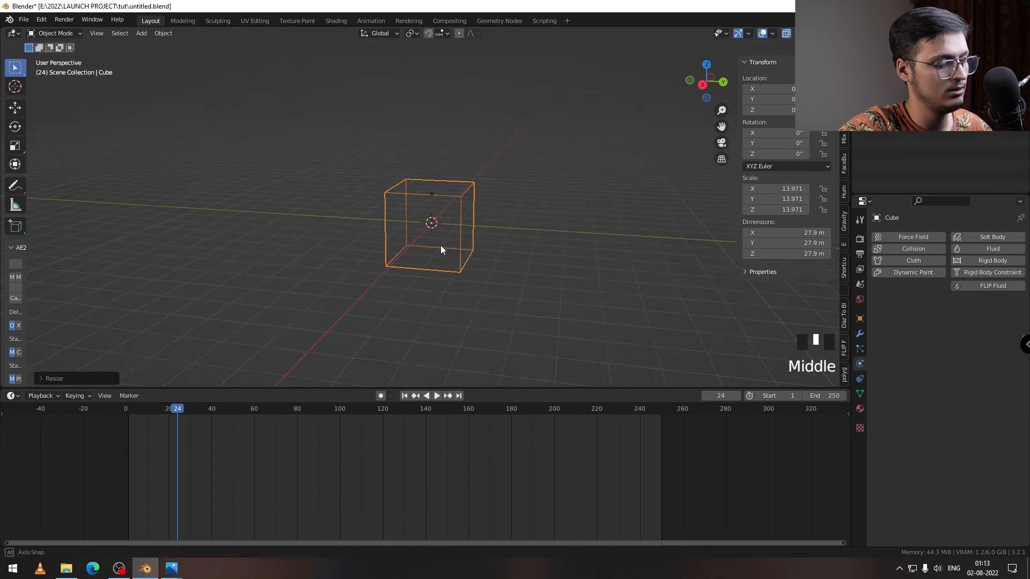
{"action": "middle_click_drag", "start_coordinate": [441, 249], "coordinate": [429, 215]}
Step: Make the cube a gas fluid domain with 64 resolution divisions
{"action": "left_click", "coordinate": [985, 250]}
{"action": "left_click", "coordinate": [968, 320]}
{"action": "left_click", "coordinate": [963, 347]}
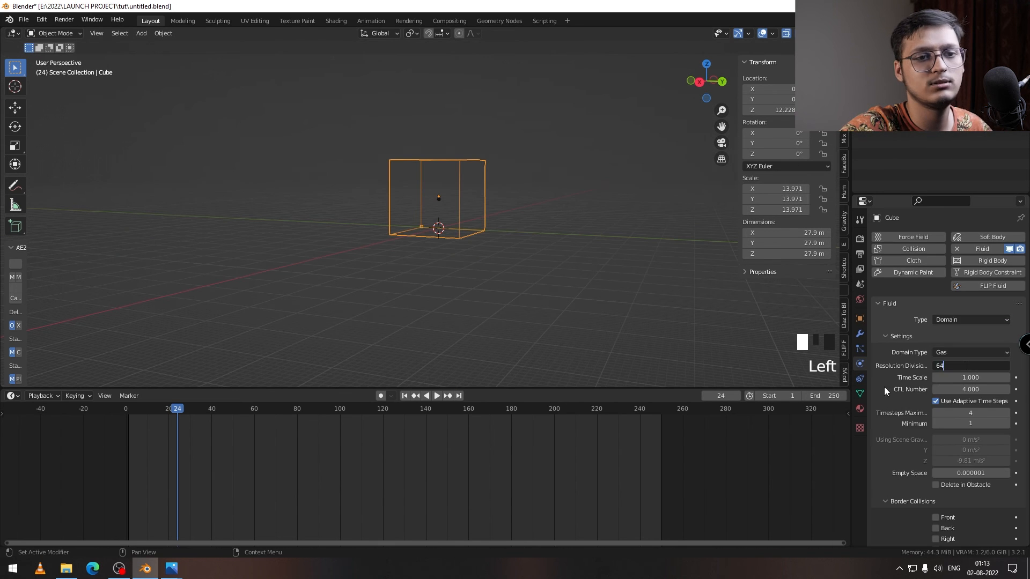
{"action": "scroll", "coordinate": [884, 386], "scroll_direction": "down", "scroll_amount": 5}
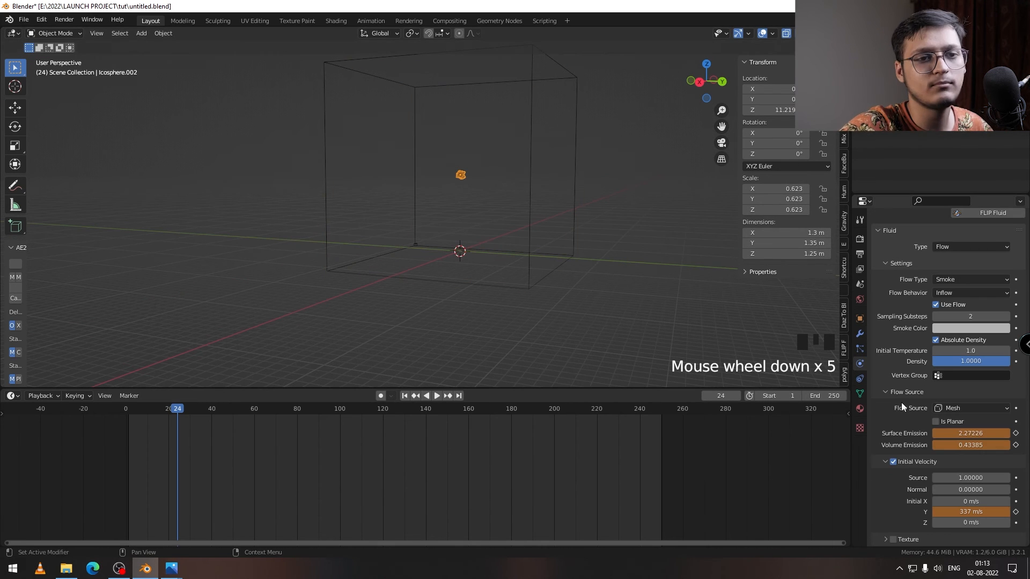
{"action": "scroll", "coordinate": [973, 433], "scroll_direction": "down", "scroll_amount": 4}
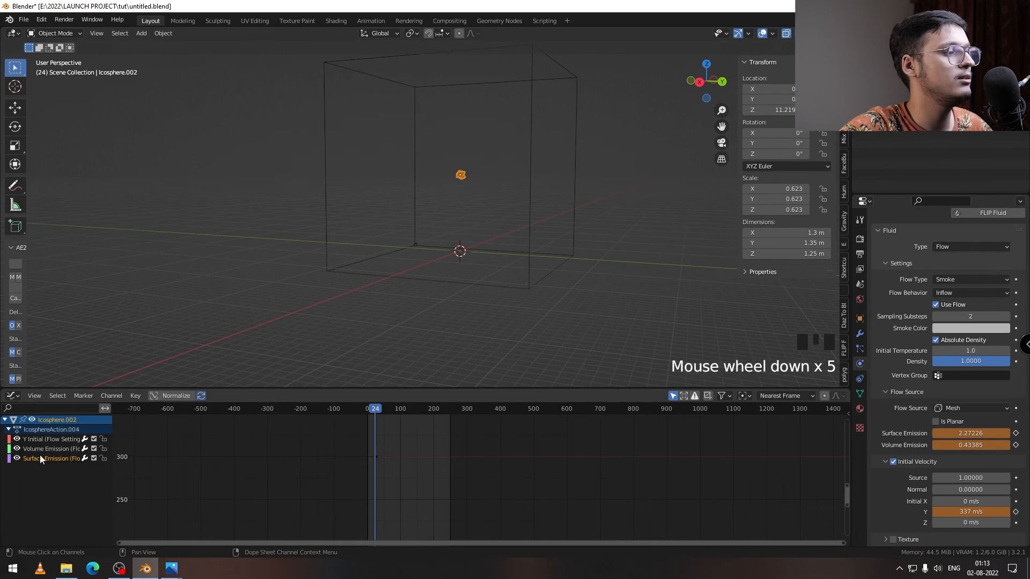
Step: Delete all the animation keyframes from the duplicated icosphere's flow settings and return to frame 0
{"action": "key", "text": "a"}
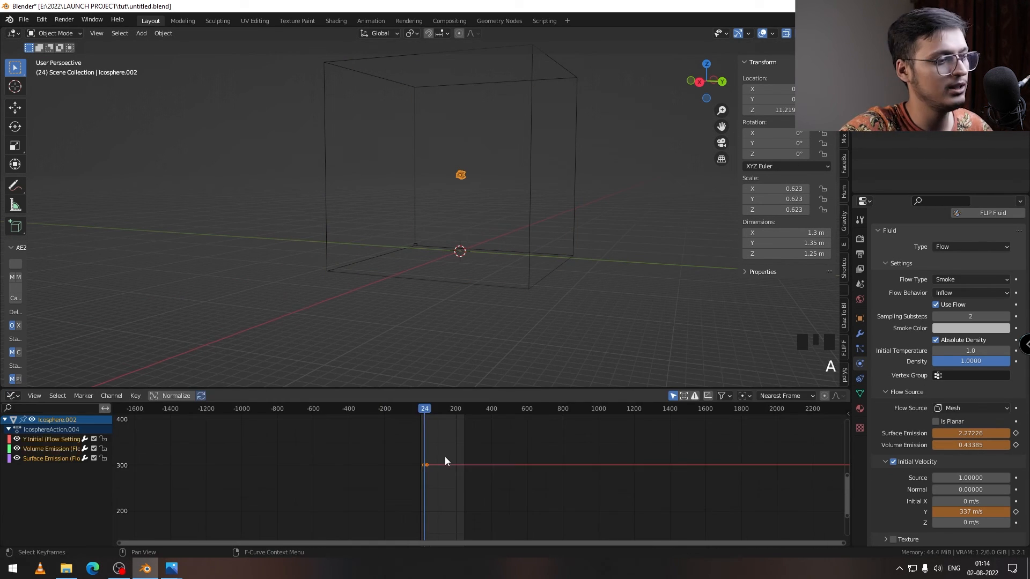
{"action": "key", "text": "x"}
{"action": "left_click", "coordinate": [445, 461]}
{"action": "left_click", "coordinate": [420, 410]}
{"action": "scroll", "coordinate": [467, 220], "scroll_direction": "up", "scroll_amount": 3}
{"action": "middle_click_drag", "start_coordinate": [467, 220], "coordinate": [472, 221]}
{"action": "left_click", "coordinate": [1000, 58]}
{"action": "left_click", "coordinate": [1000, 58]}
Step: Set the duplicated emitter's initial velocity to 0 m/s in Y and 300 m/s in Z
{"action": "left_click", "coordinate": [970, 511]}
{"action": "type", "text": "0"}
{"action": "key", "text": "Return"}
{"action": "left_click", "coordinate": [970, 522]}
{"action": "double_click", "coordinate": [971, 522]}
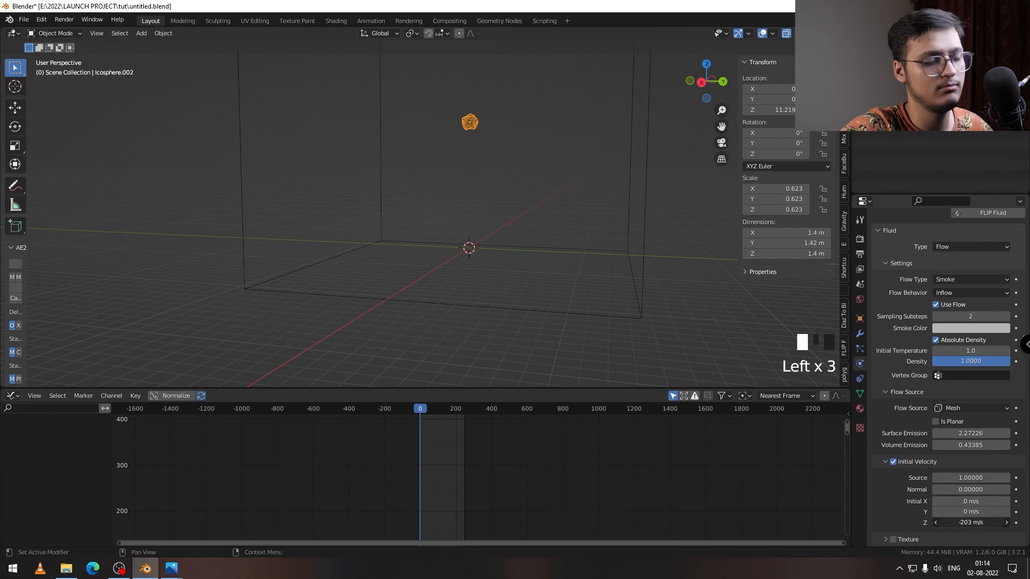
{"action": "type", "text": "300"}
{"action": "key", "text": "Return"}
Step: Switch the animation editor below the viewport to the Timeline and play the new domain's simulation from the start
{"action": "left_click", "coordinate": [13, 395]}
{"action": "left_click", "coordinate": [142, 435]}
{"action": "left_click", "coordinate": [437, 397]}
{"action": "left_click", "coordinate": [437, 397]}
{"action": "middle_click_drag", "start_coordinate": [519, 189], "coordinate": [489, 257]}
{"action": "left_click", "coordinate": [607, 163]}
{"action": "left_click", "coordinate": [405, 396]}
{"action": "left_click", "coordinate": [436, 397]}
{"action": "left_click", "coordinate": [436, 397]}
Step: Set the emitter's initial Z velocity to -300 m/s and return to the first frame
{"action": "left_click", "coordinate": [451, 192]}
{"action": "type", "text": "-300"}
{"action": "left_click", "coordinate": [406, 397]}
Step: Enter 64 as the cube domain's resolution divisions
{"action": "scroll", "coordinate": [955, 343], "scroll_direction": "up", "scroll_amount": 3}
{"action": "left_click", "coordinate": [606, 163]}
{"action": "left_click", "coordinate": [971, 365]}
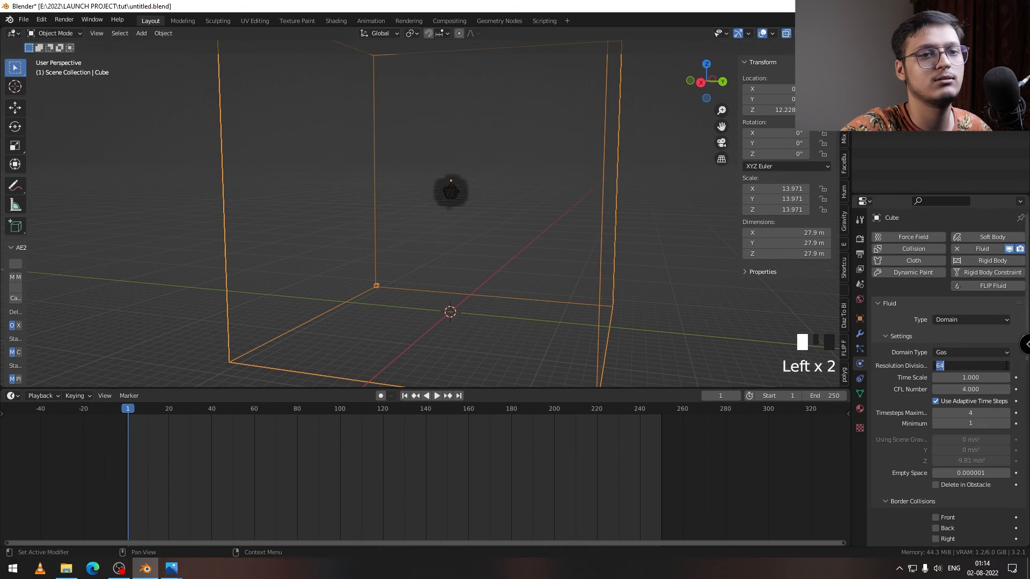
{"action": "type", "text": "64"}
{"action": "key", "text": "Return"}
Step: Play the simulation, inspect the smoke in rendered shading and return to wireframe display
{"action": "left_click", "coordinate": [436, 396]}
{"action": "scroll", "coordinate": [477, 193], "scroll_direction": "up", "scroll_amount": 1}
{"action": "left_click", "coordinate": [833, 33]}
{"action": "scroll", "coordinate": [437, 167], "scroll_direction": "down", "scroll_amount": 8}
{"action": "middle_click_drag", "start_coordinate": [440, 182], "coordinate": [480, 185]}
{"action": "left_click", "coordinate": [786, 33]}
{"action": "mouse_move", "coordinate": [482, 231]}
{"action": "middle_mouse_down"}
{"action": "mouse_move", "coordinate": [450, 252]}
{"action": "mouse_move", "coordinate": [483, 244]}
{"action": "middle_mouse_up"}
{"action": "scroll", "coordinate": [429, 248], "scroll_direction": "up", "scroll_amount": 3}
Step: Replay the downward smoke simulation from the first frame to about frame 12 with the domain selected
{"action": "middle_click_drag", "start_coordinate": [888, 419], "coordinate": [888, 369]}
{"action": "middle_click_drag", "start_coordinate": [590, 231], "coordinate": [530, 212]}
{"action": "left_click", "coordinate": [404, 395]}
{"action": "left_click", "coordinate": [561, 171]}
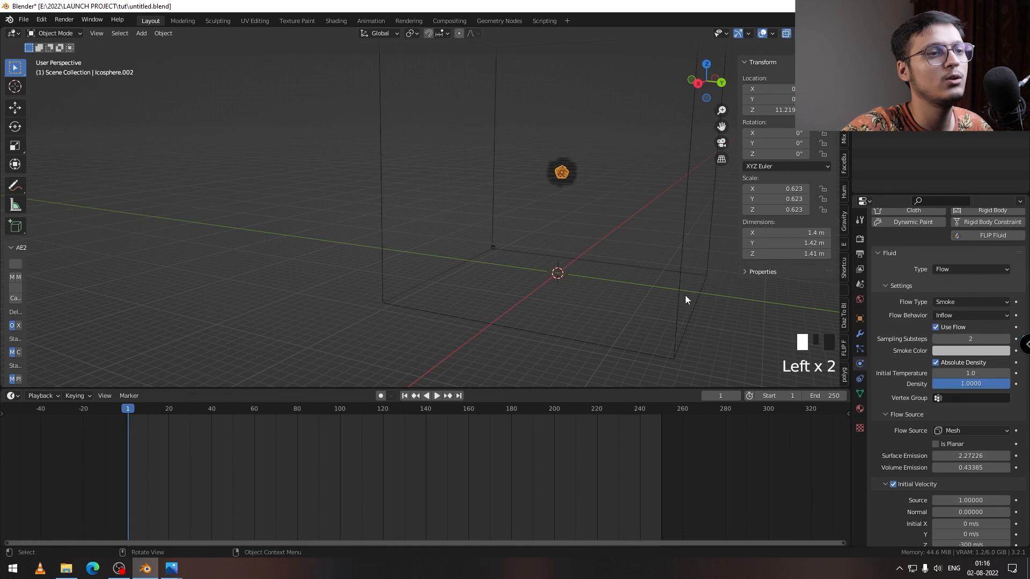
{"action": "left_click", "coordinate": [684, 295]}
{"action": "key", "text": "space"}
{"action": "key", "text": "space"}
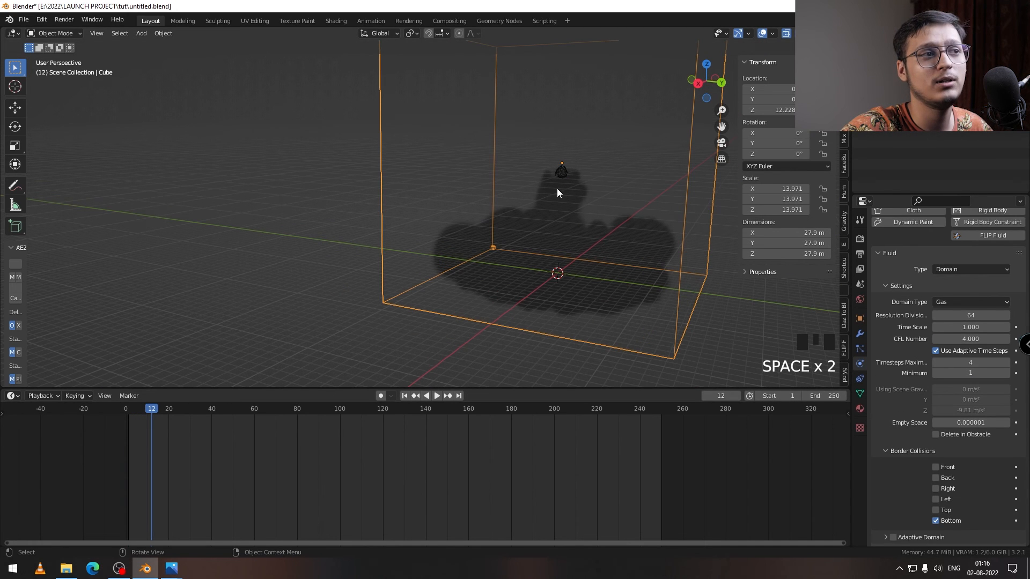
Step: Change the icosphere emitter's flow type to Fire + Smoke and return to the first frame
{"action": "left_click", "coordinate": [561, 175]}
{"action": "left_click", "coordinate": [953, 300]}
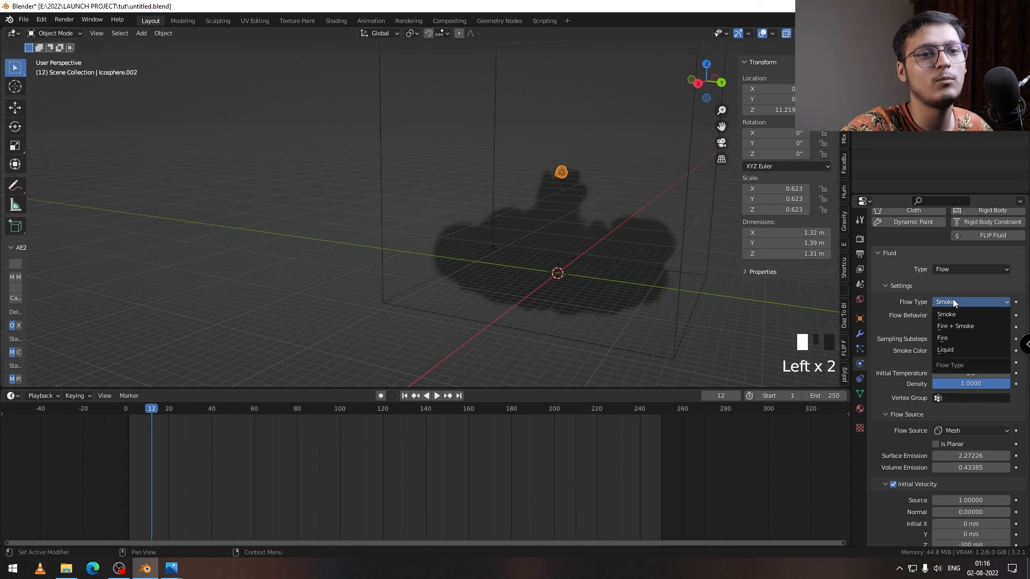
{"action": "left_click", "coordinate": [957, 327]}
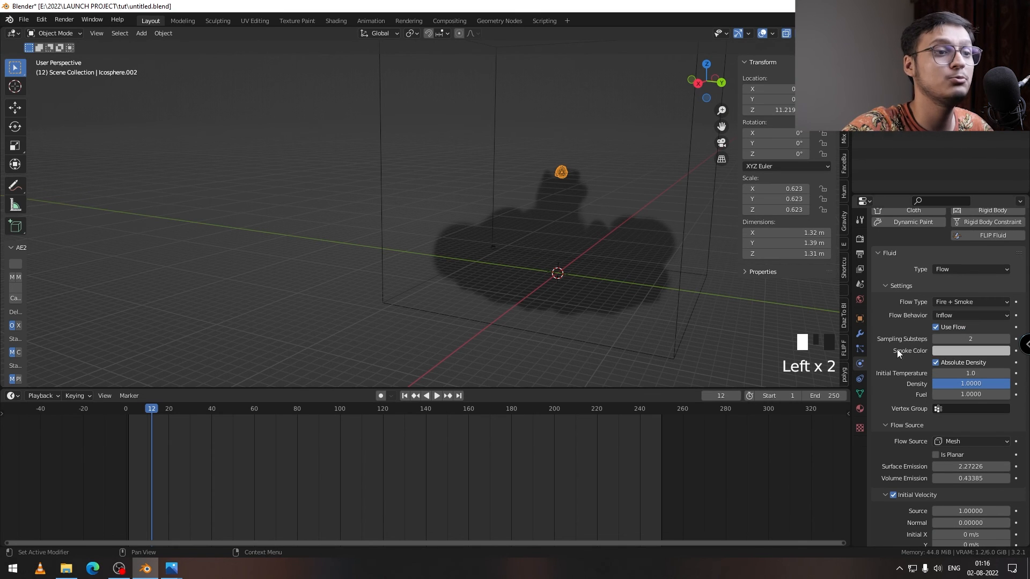
{"action": "left_click", "coordinate": [404, 396]}
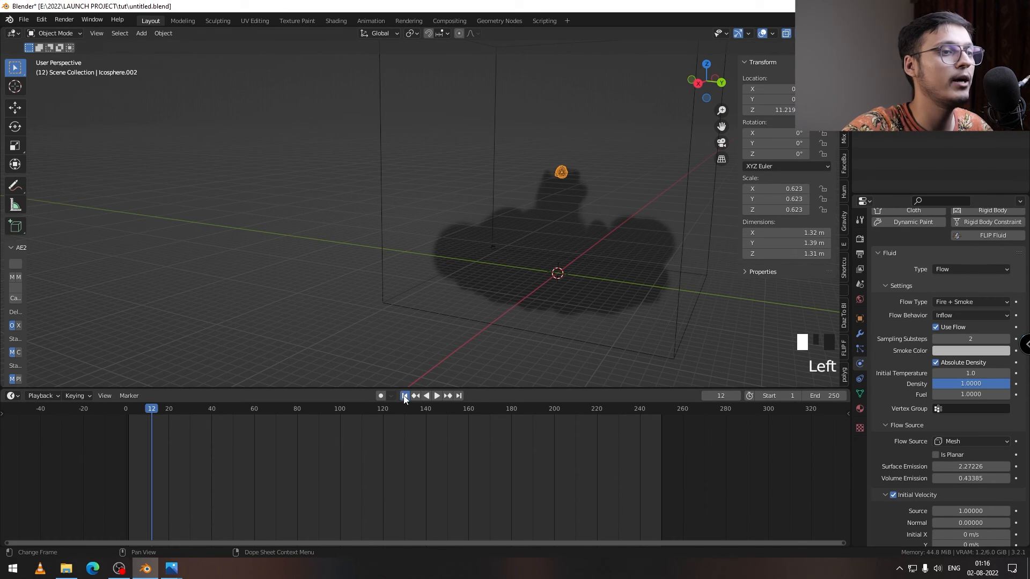
Step: Adjust the domain's resolution divisions to about 66 and play the fire and smoke simulation
{"action": "left_click", "coordinate": [677, 305]}
{"action": "left_click", "coordinate": [960, 315]}
{"action": "left_click", "coordinate": [561, 171]}
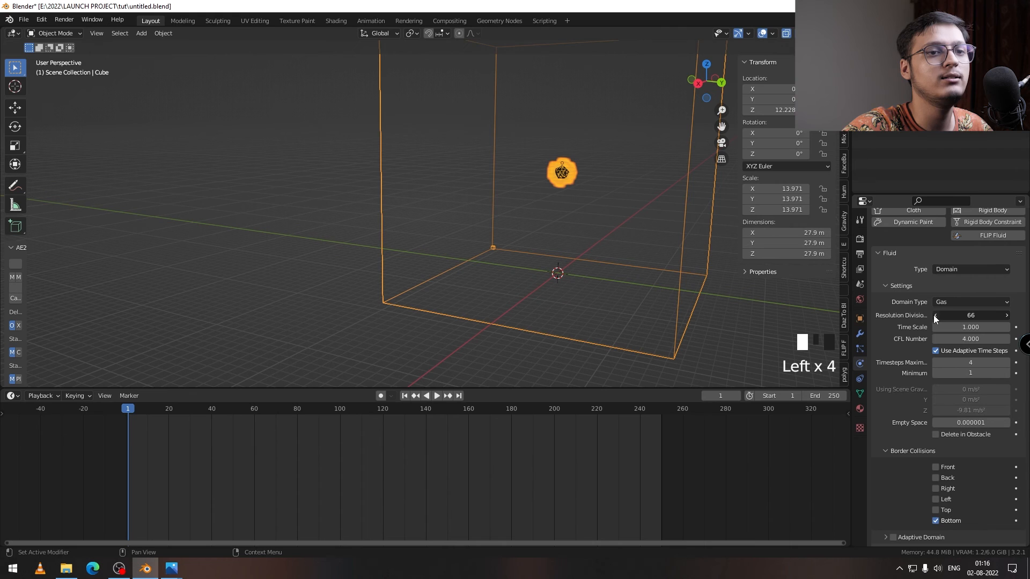
{"action": "left_click", "coordinate": [563, 174]}
{"action": "left_click", "coordinate": [437, 395]}
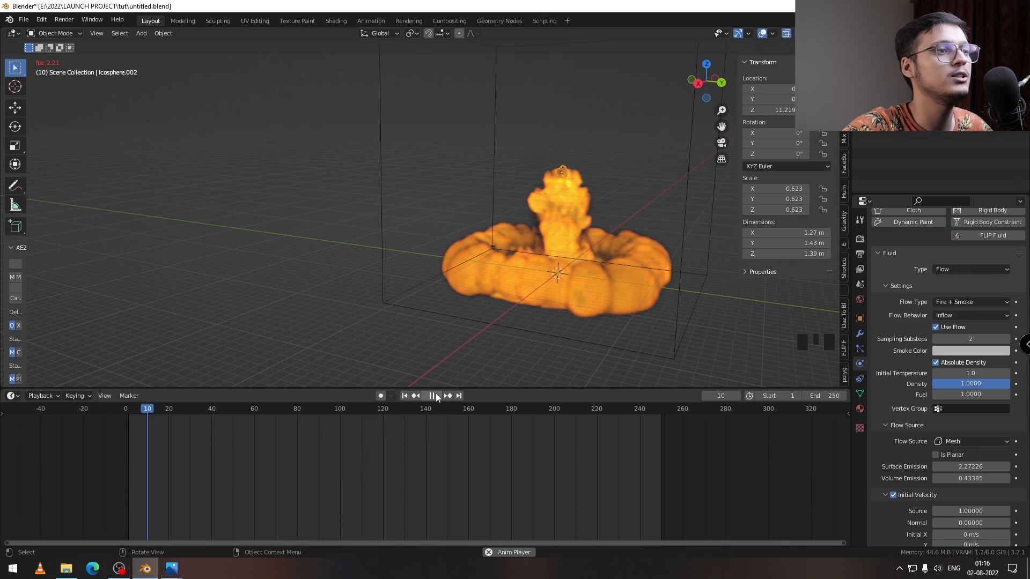
{"action": "left_click", "coordinate": [718, 251]}
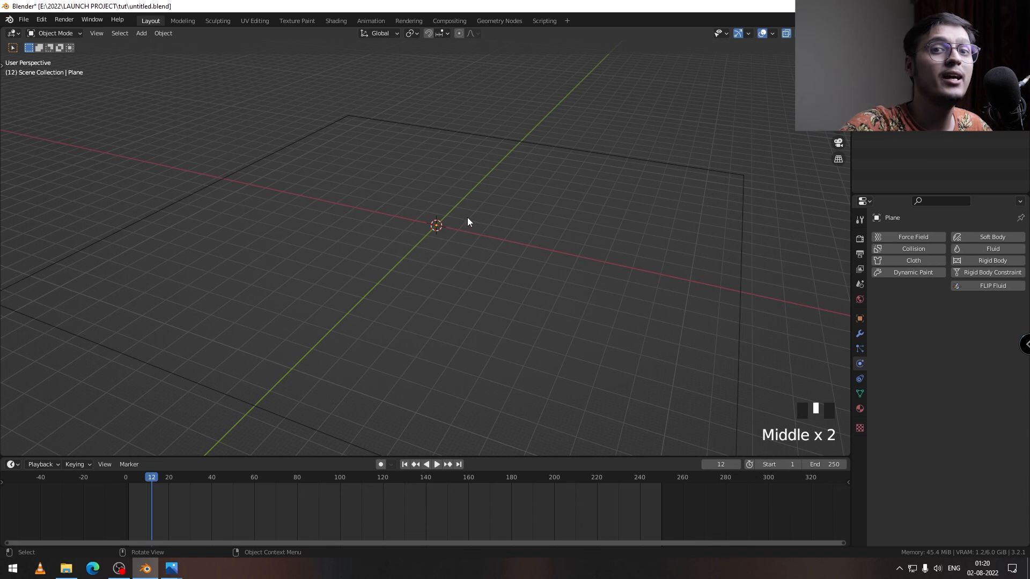
{"action": "middle_click_drag", "start_coordinate": [498, 196], "coordinate": [506, 197]}
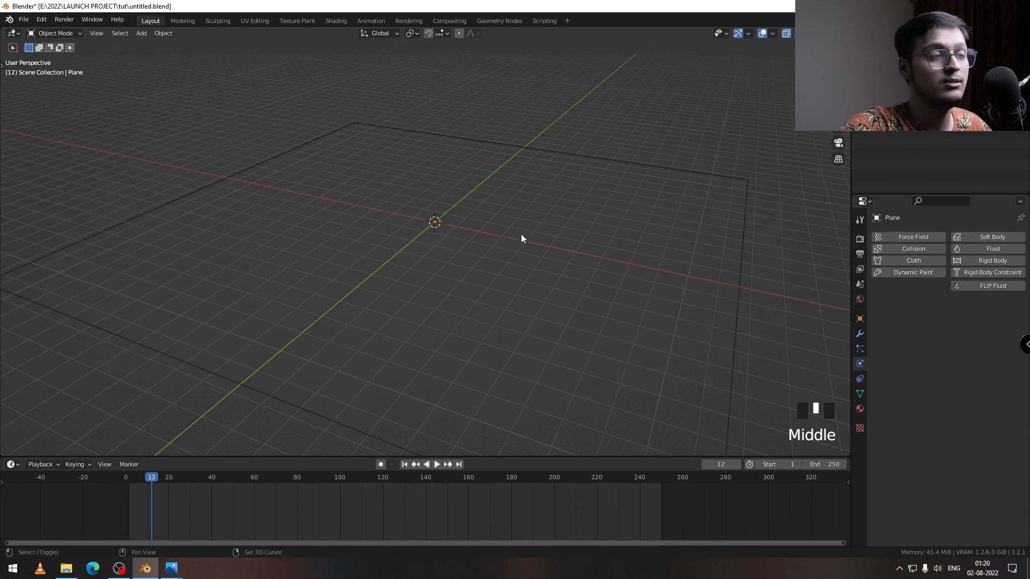
{"action": "middle_click_drag", "start_coordinate": [520, 235], "coordinate": [482, 210], "text": "shift"}
{"action": "middle_click_drag", "start_coordinate": [376, 203], "coordinate": [397, 214]}
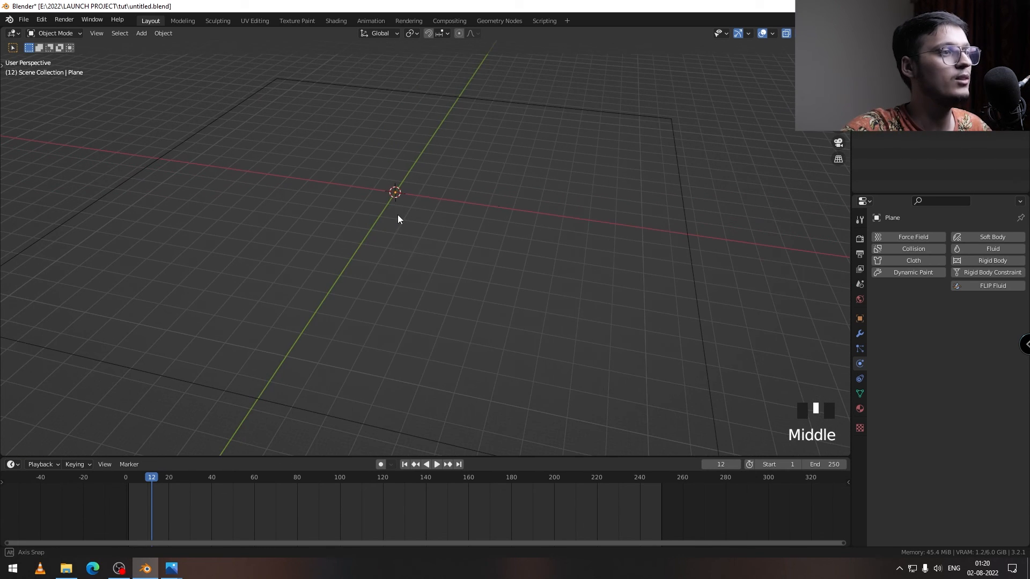
{"action": "triple_click", "coordinate": [466, 174]}
{"action": "left_click", "coordinate": [637, 120]}
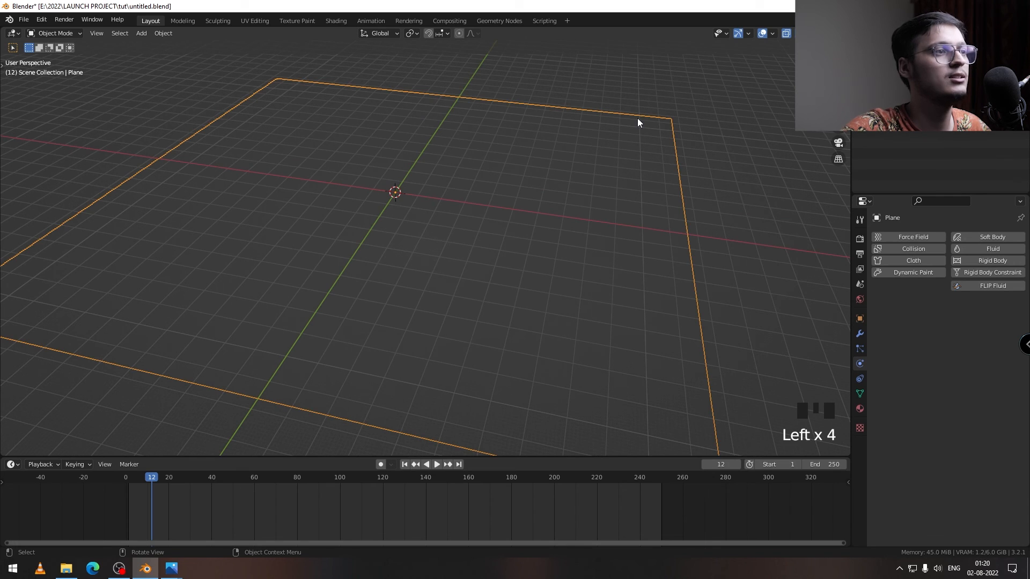
Step: Import all the fluid_data VDB files, starting at fluid_data_0020.vdb, from the rocket VDB data folder as an OpenVDB volume sequence
{"action": "key", "text": "shift+a"}
{"action": "mouse_move", "coordinate": [407, 185]}
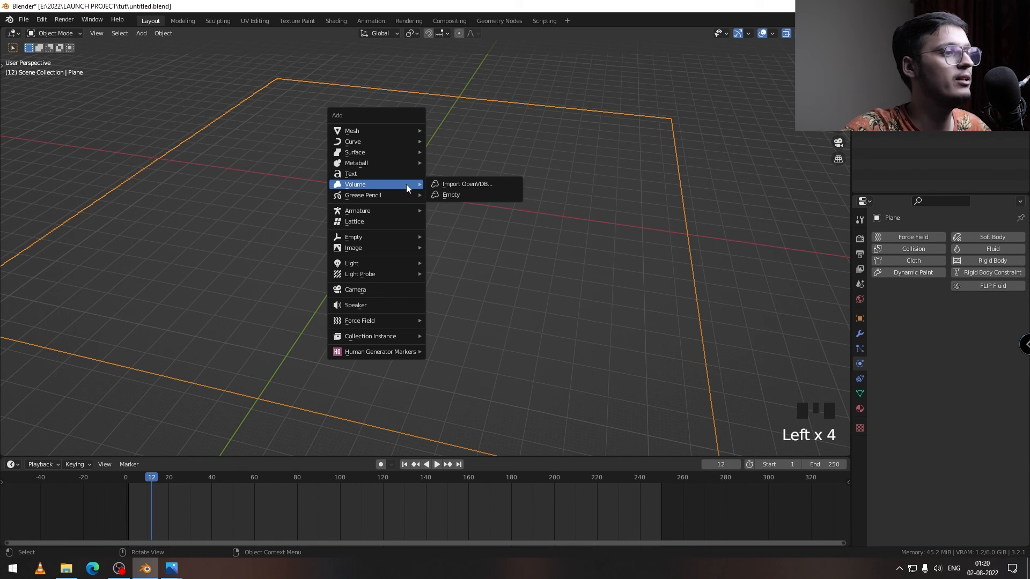
{"action": "mouse_move", "coordinate": [396, 205]}
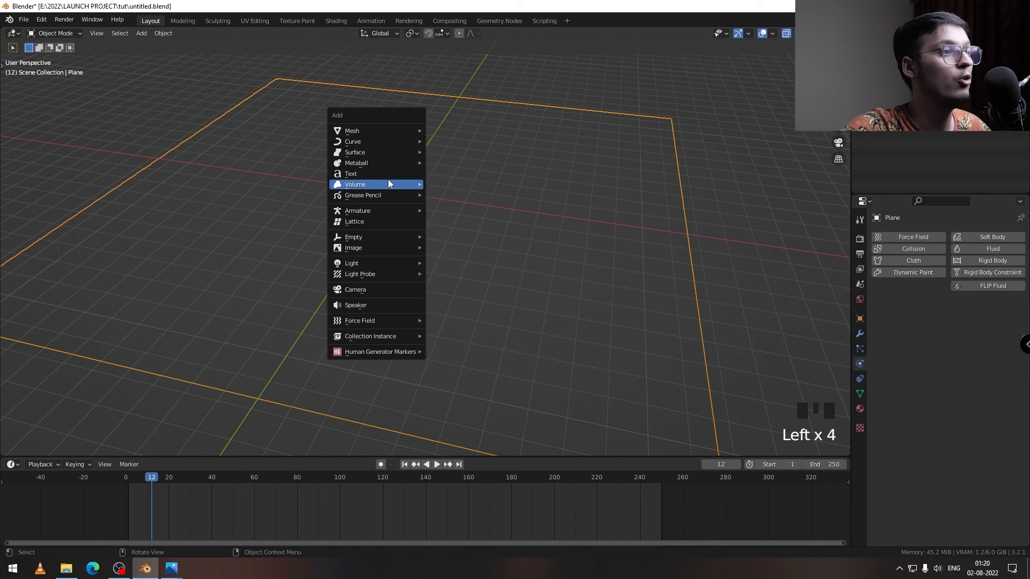
{"action": "left_click", "coordinate": [479, 183]}
{"action": "left_click", "coordinate": [411, 145]}
{"action": "double_click", "coordinate": [410, 230]}
{"action": "double_click", "coordinate": [402, 188]}
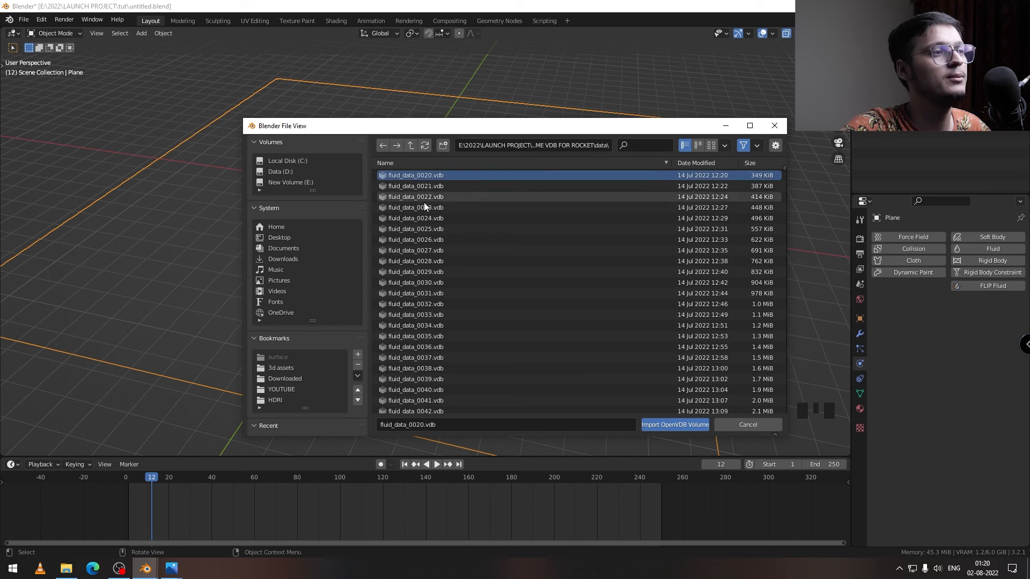
{"action": "key", "text": "a"}
{"action": "left_click", "coordinate": [677, 424]}
Step: Preview the imported smoke volume in rendered shading and scrub the timeline forward to about frame 32
{"action": "middle_click_drag", "start_coordinate": [641, 345], "coordinate": [558, 215]}
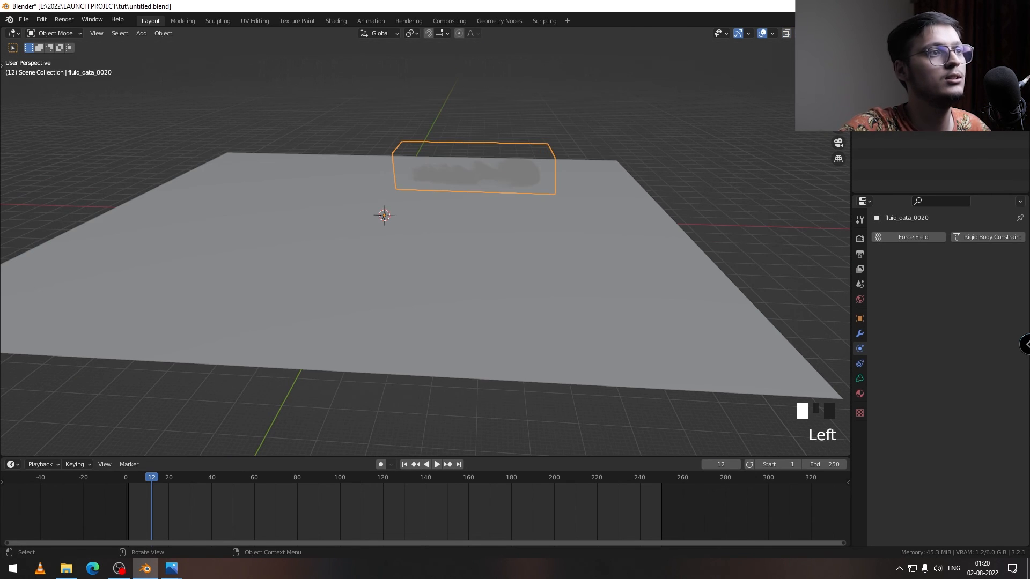
{"action": "left_click", "coordinate": [832, 33]}
{"action": "middle_click_drag", "start_coordinate": [492, 204], "coordinate": [477, 257], "text": "shift"}
{"action": "mouse_move", "coordinate": [477, 258]}
{"action": "middle_mouse_down"}
{"action": "mouse_move", "coordinate": [484, 243]}
{"action": "mouse_move", "coordinate": [430, 334]}
{"action": "middle_mouse_up"}
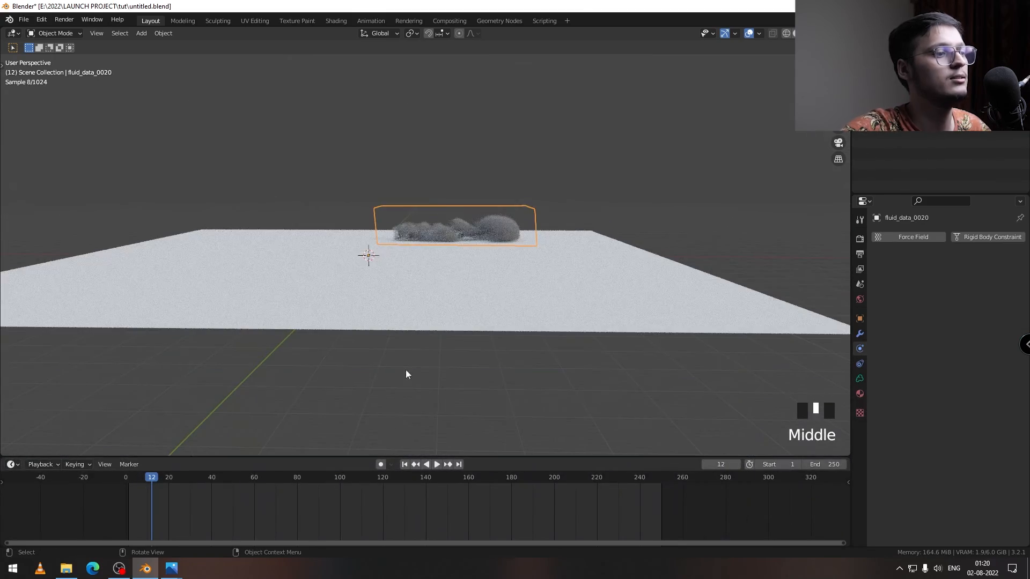
{"action": "left_click_drag", "start_coordinate": [135, 478], "coordinate": [194, 483]}
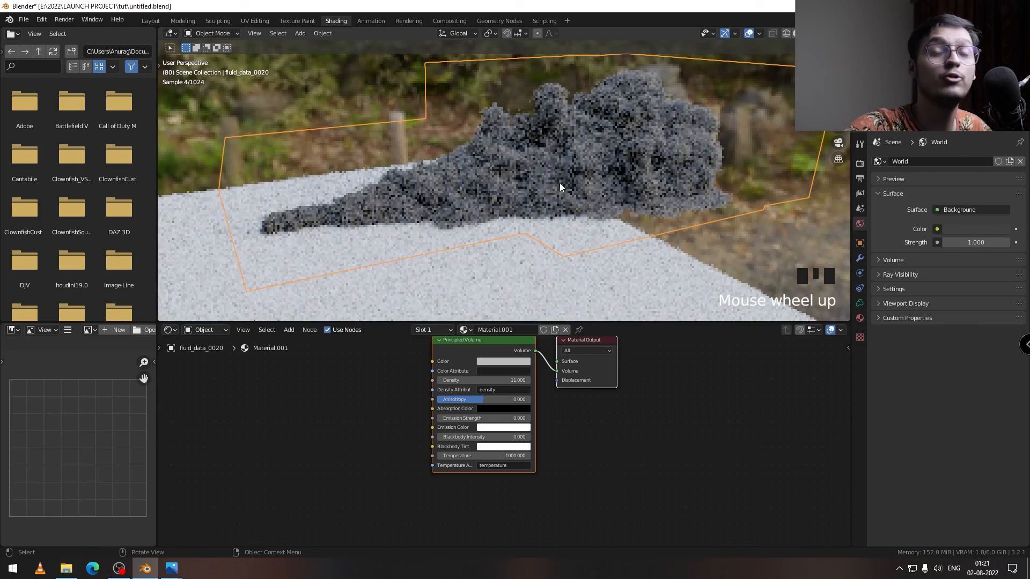
Step: Import the full VDB sequence starting at fluid_noise_0001.vdb from the tut cache's noise folder as an OpenVDB volume
{"action": "scroll", "coordinate": [560, 186], "scroll_direction": "up", "scroll_amount": 3}
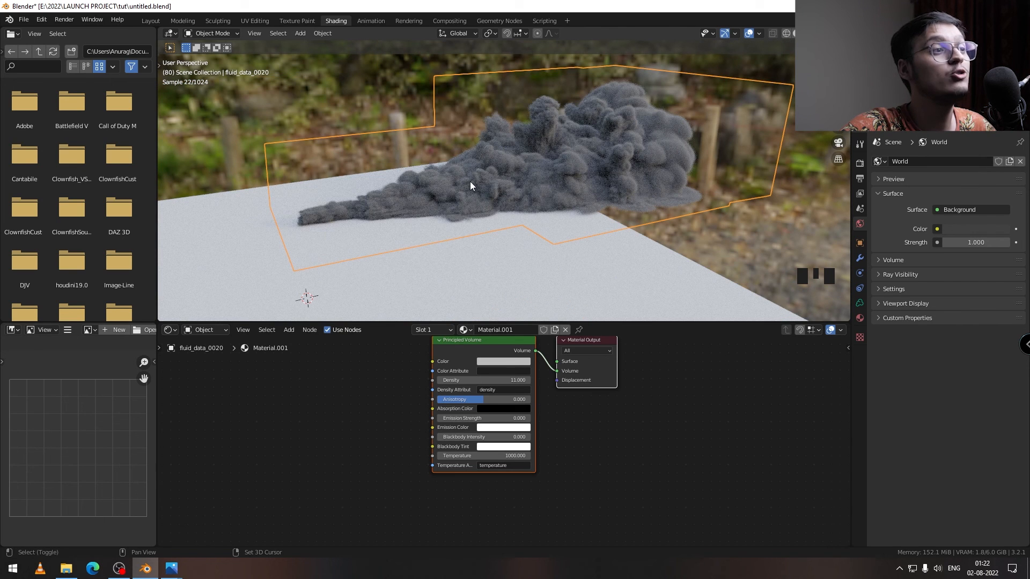
{"action": "key", "text": "shift+a"}
{"action": "mouse_move", "coordinate": [469, 182]}
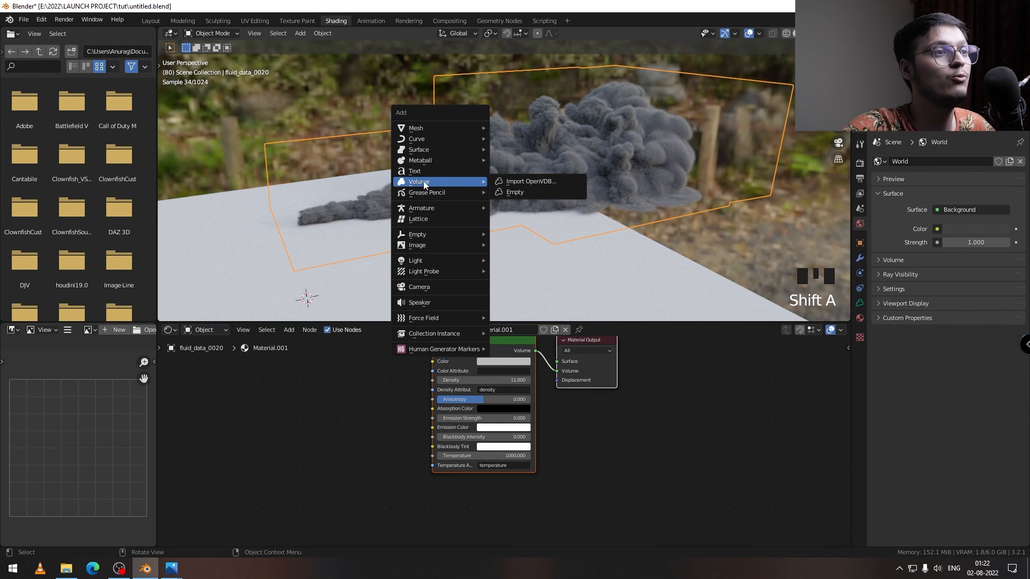
{"action": "left_click", "coordinate": [521, 182]}
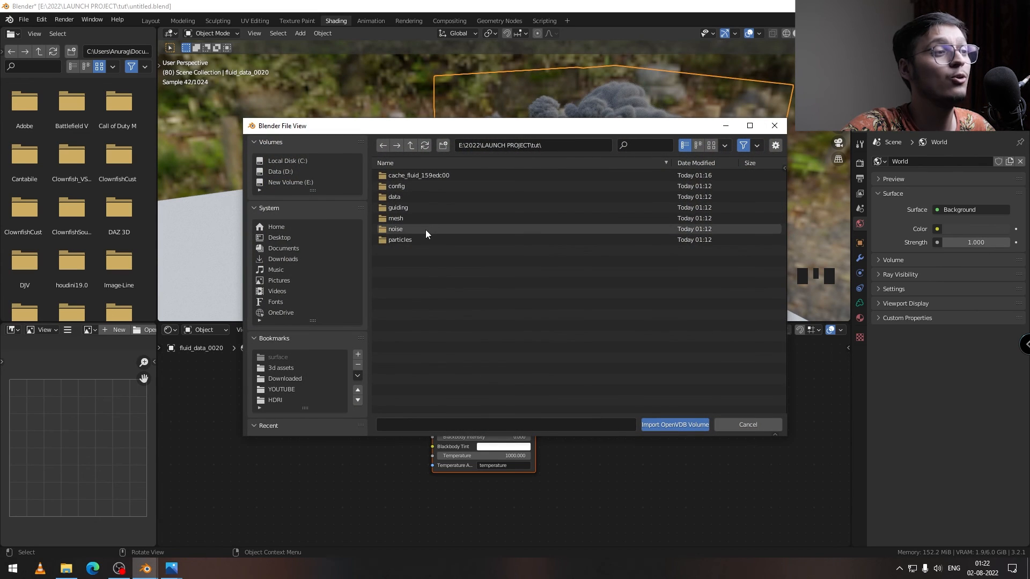
{"action": "double_click", "coordinate": [426, 229]}
{"action": "left_click", "coordinate": [416, 177]}
{"action": "key", "text": "a"}
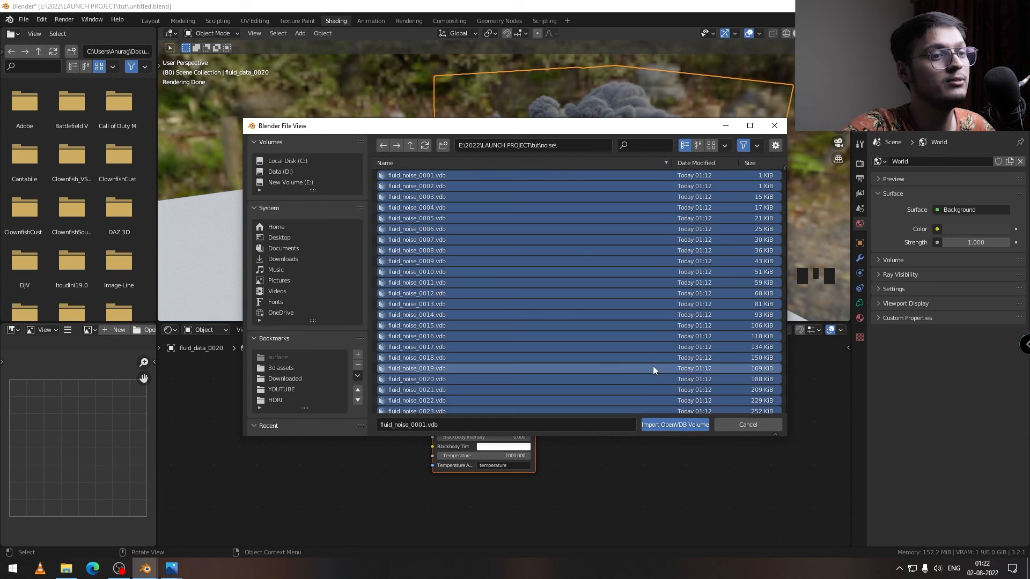
{"action": "left_click", "coordinate": [689, 424]}
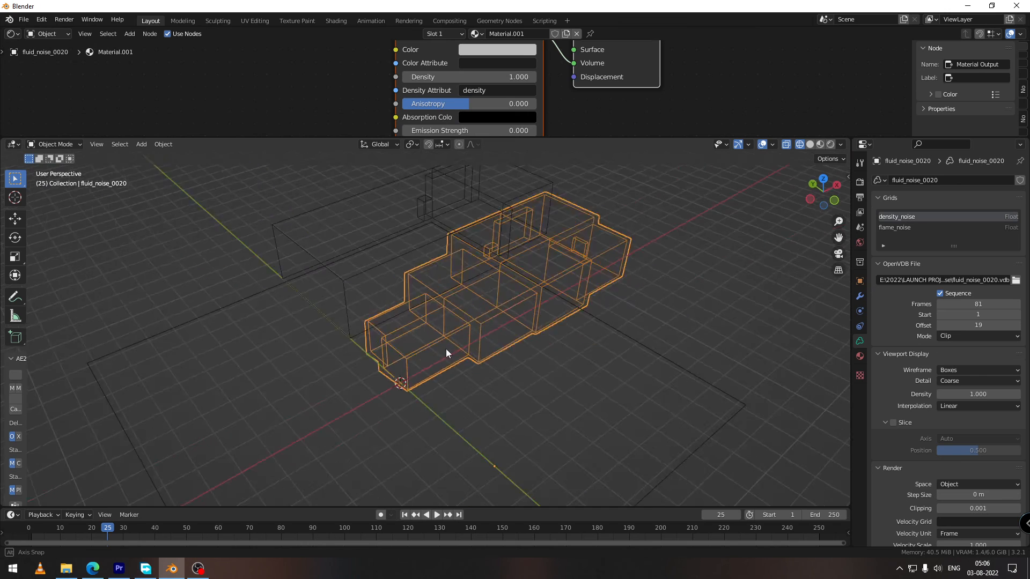
Step: Set the Principled Volume's density attribute to density_noise for the fluid_noise_0020 volume and preview it in rendered shading
{"action": "middle_click_drag", "start_coordinate": [512, 370], "coordinate": [488, 360]}
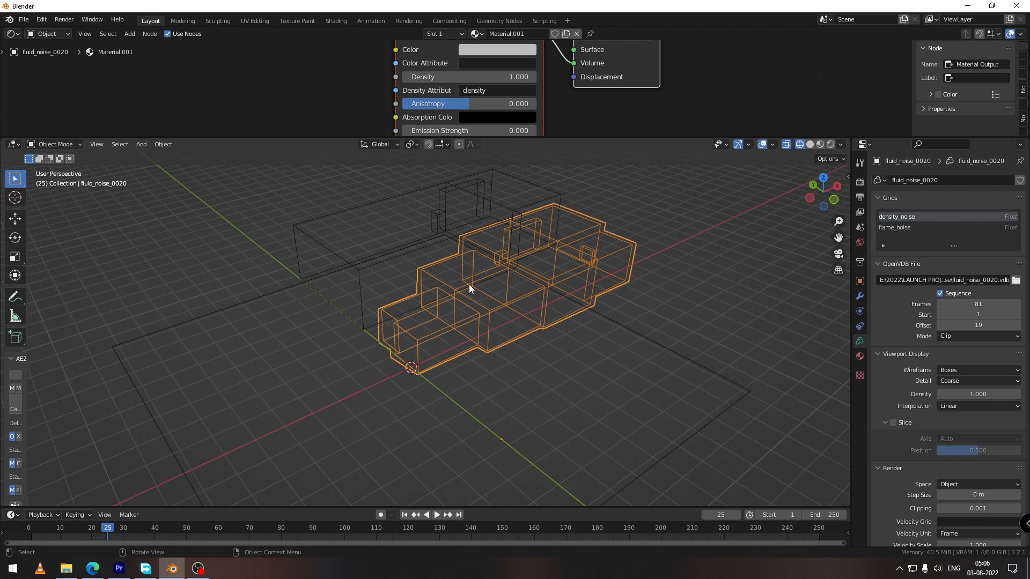
{"action": "middle_click_drag", "start_coordinate": [482, 324], "coordinate": [569, 307]}
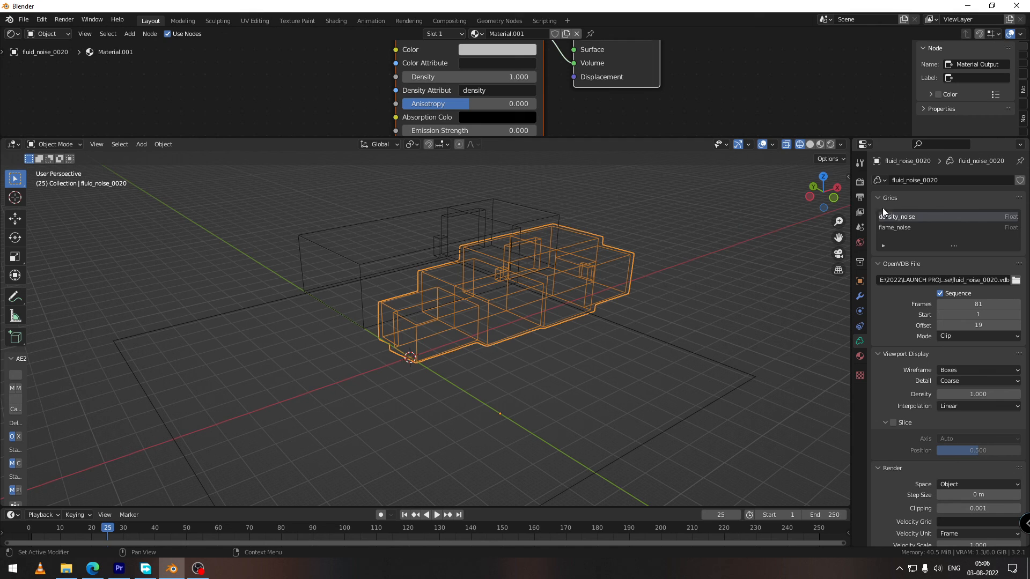
{"action": "left_click", "coordinate": [504, 91]}
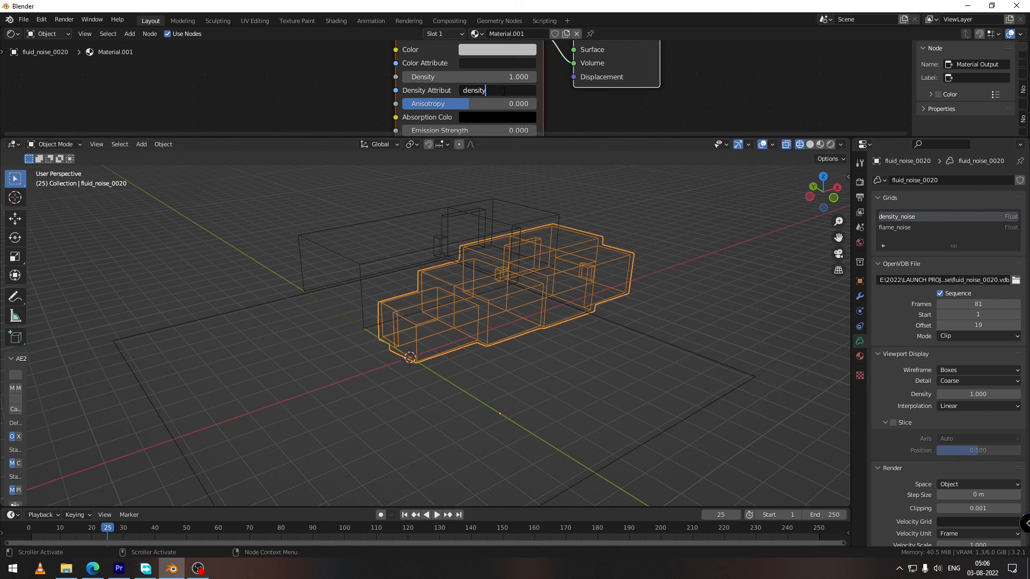
{"action": "type", "text": "_noise"}
{"action": "key", "text": "Return"}
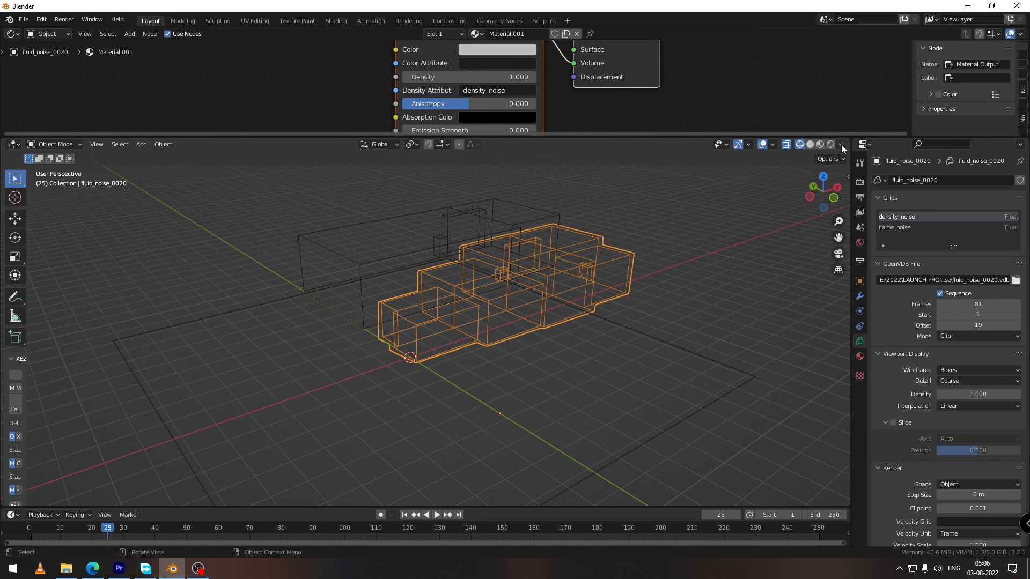
{"action": "left_click", "coordinate": [831, 144]}
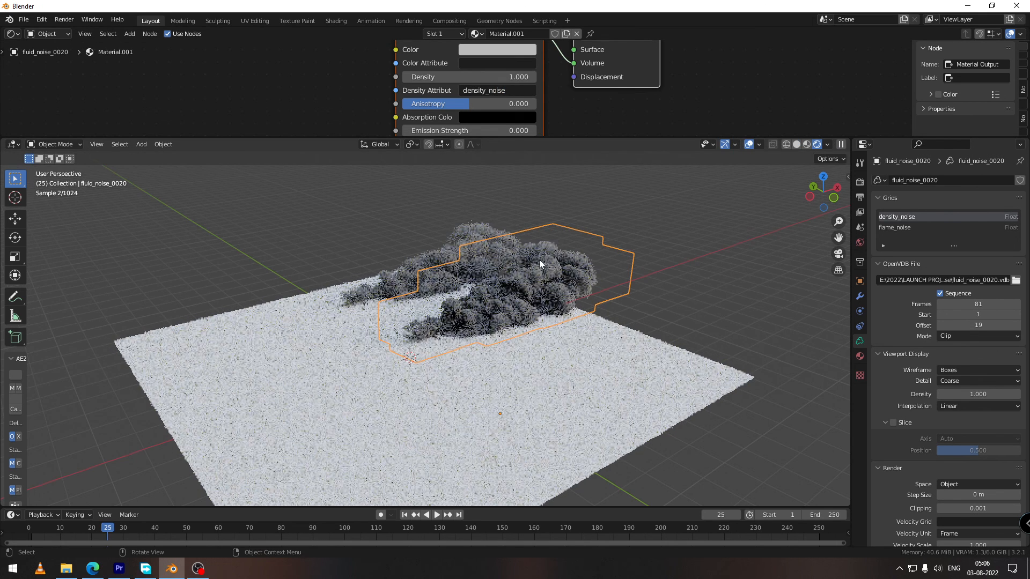
{"action": "middle_click_drag", "start_coordinate": [538, 298], "coordinate": [414, 333]}
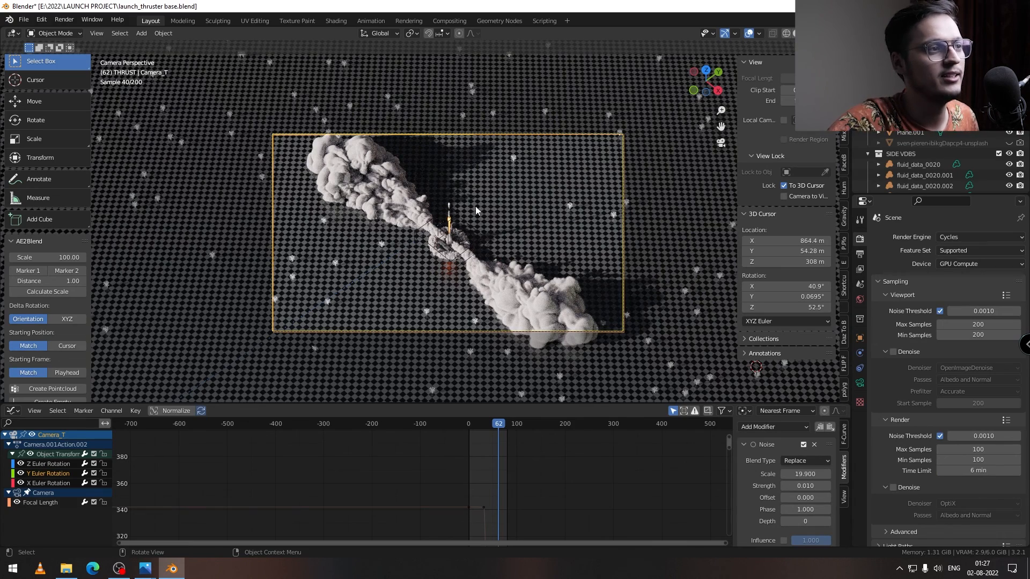